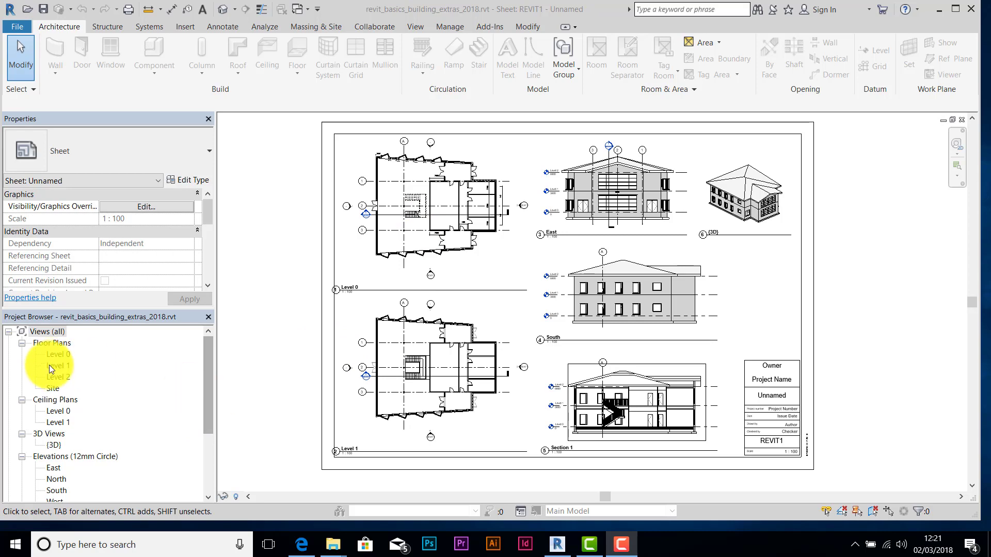
# Open the {3D} view and hide the roof in it.
pyautogui.doubleClick(53, 444)
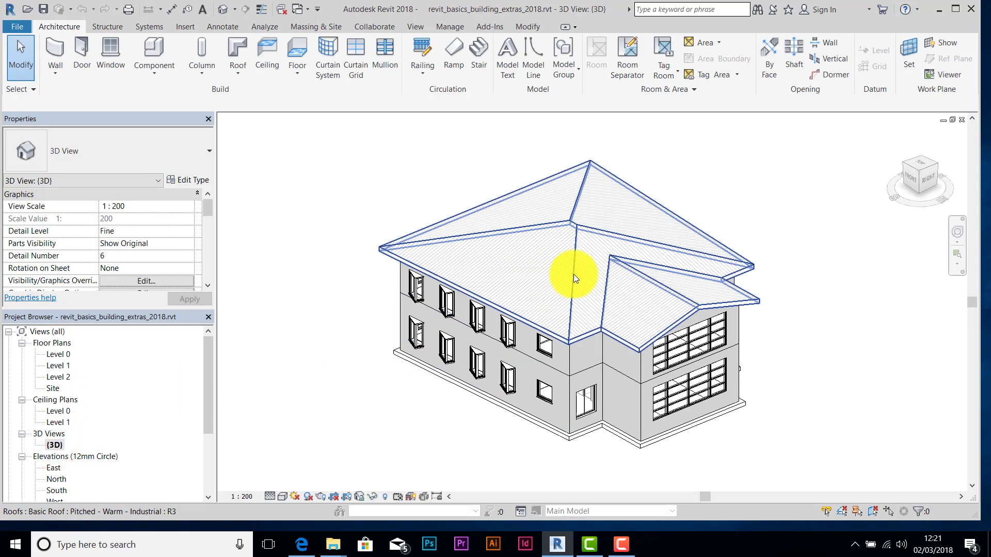
pyautogui.click(582, 228)
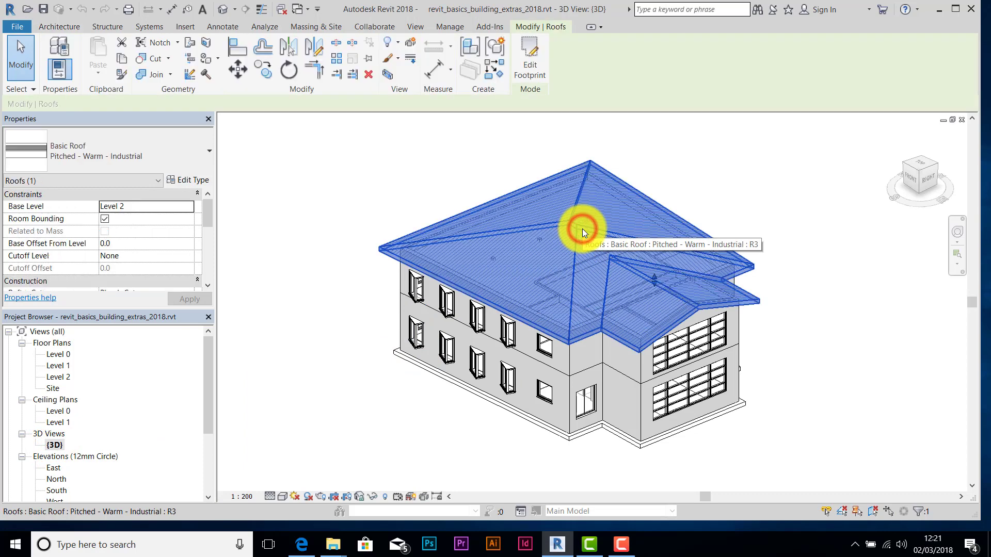
pyautogui.rightClick(582, 228)
pyautogui.moveTo(629, 281)
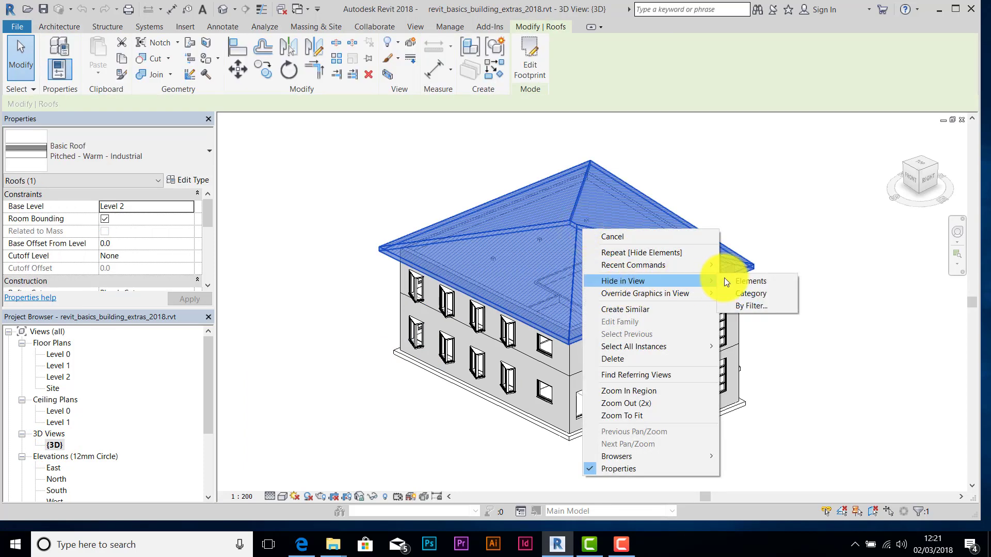
pyautogui.click(745, 283)
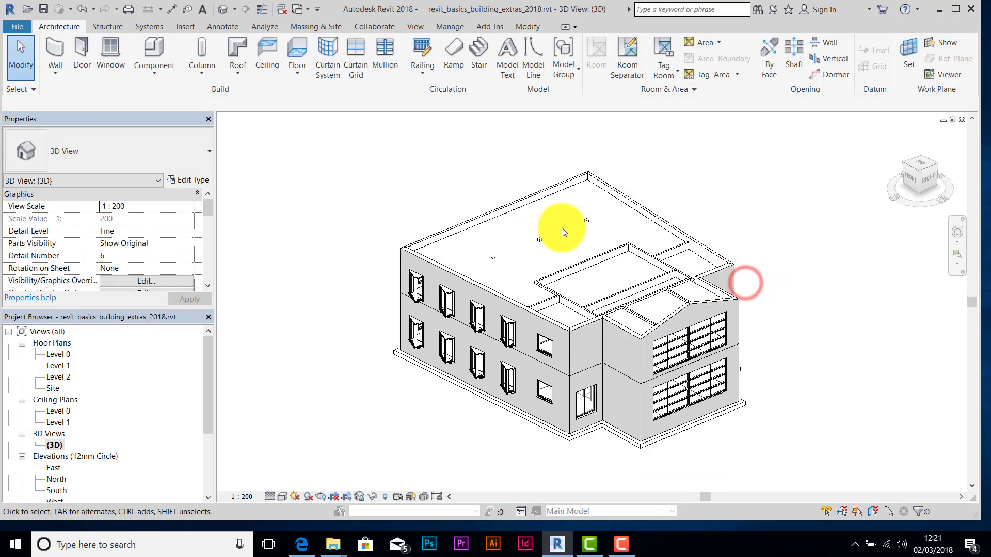
# Hide the Level 1 ceiling in the view and orbit in toward the stair.
pyautogui.click(556, 196)
pyautogui.rightClick(555, 196)
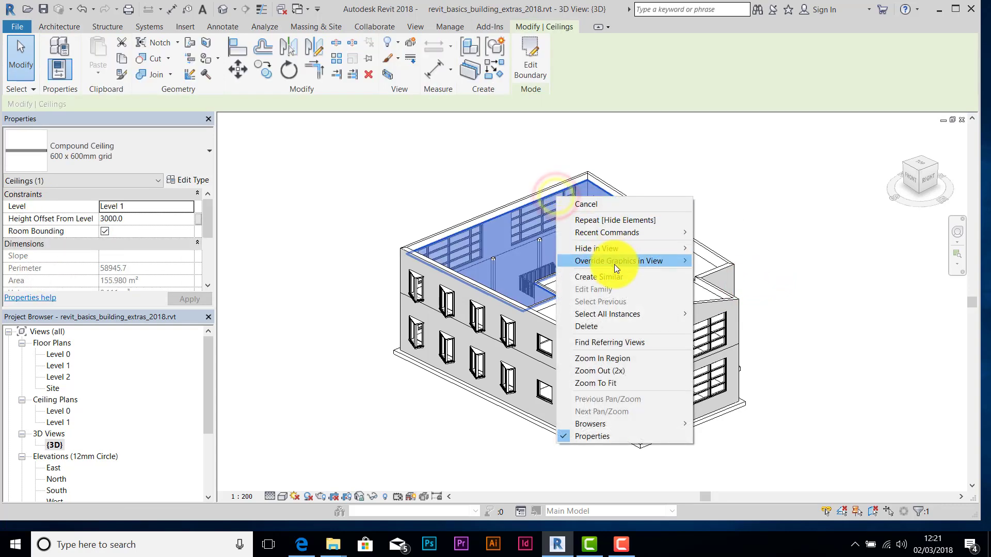
pyautogui.moveTo(620, 248)
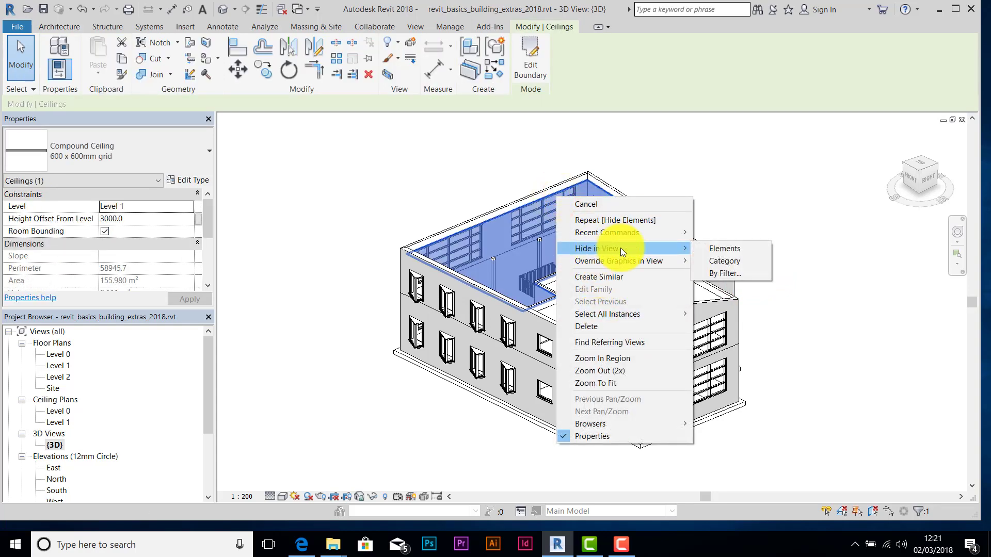
pyautogui.click(713, 249)
pyautogui.keyDown('shift'); pyautogui.moveTo(479, 270); pyautogui.dragTo(543, 264, button='middle'); pyautogui.keyUp('shift')
pyautogui.scroll(3, 554, 324)
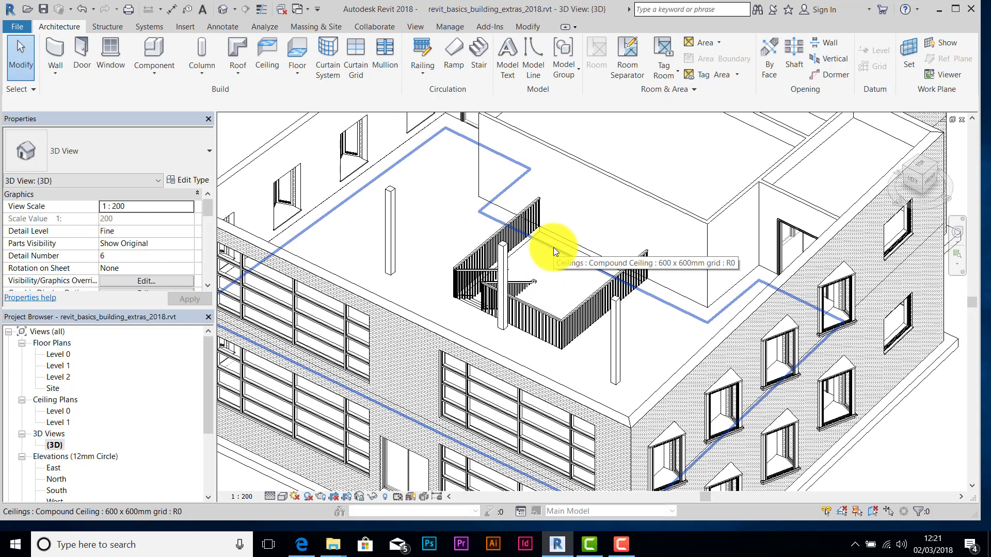
# Delete the three guard railings around the stairwell opening.
pyautogui.click(533, 208)
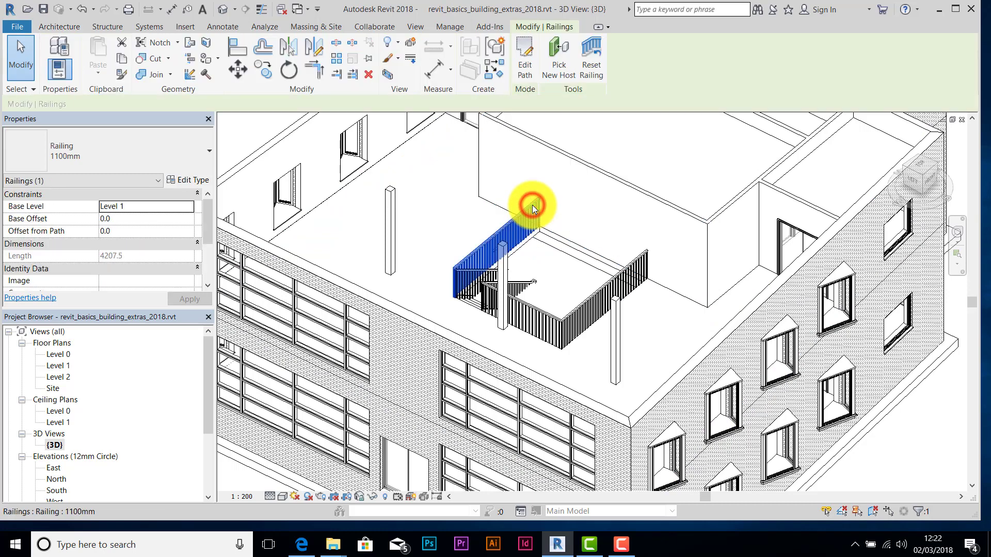
pyautogui.press('Delete')
pyautogui.click(636, 256)
pyautogui.press('Delete')
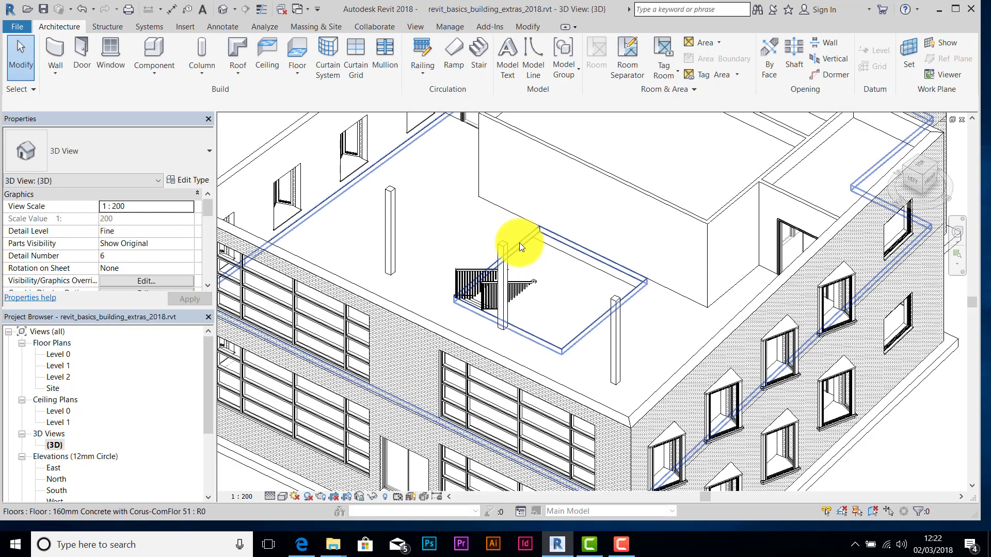
pyautogui.click(491, 276)
pyautogui.press('Delete')
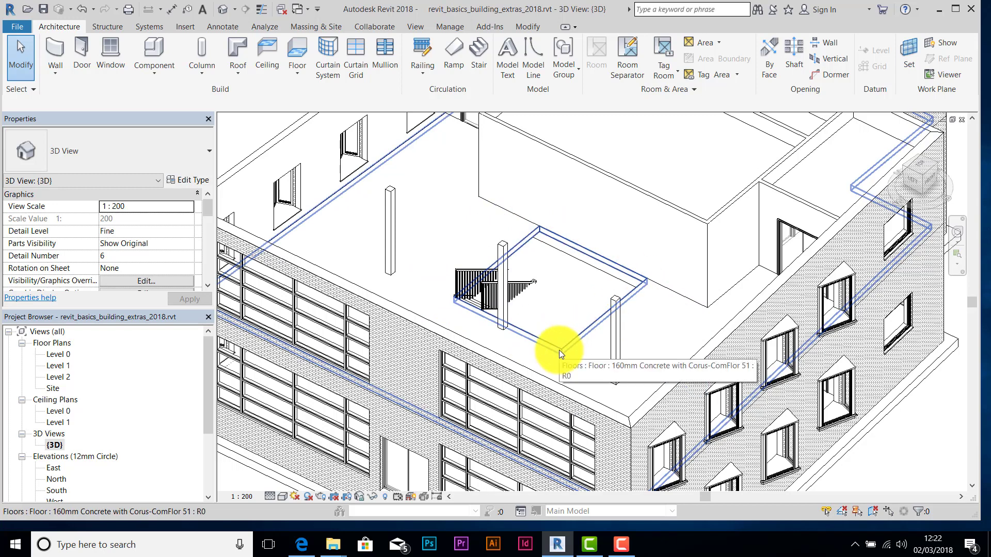
# Edit the Level 1 floor boundary and center the stair opening in the Level 1 plan.
pyautogui.click(522, 240)
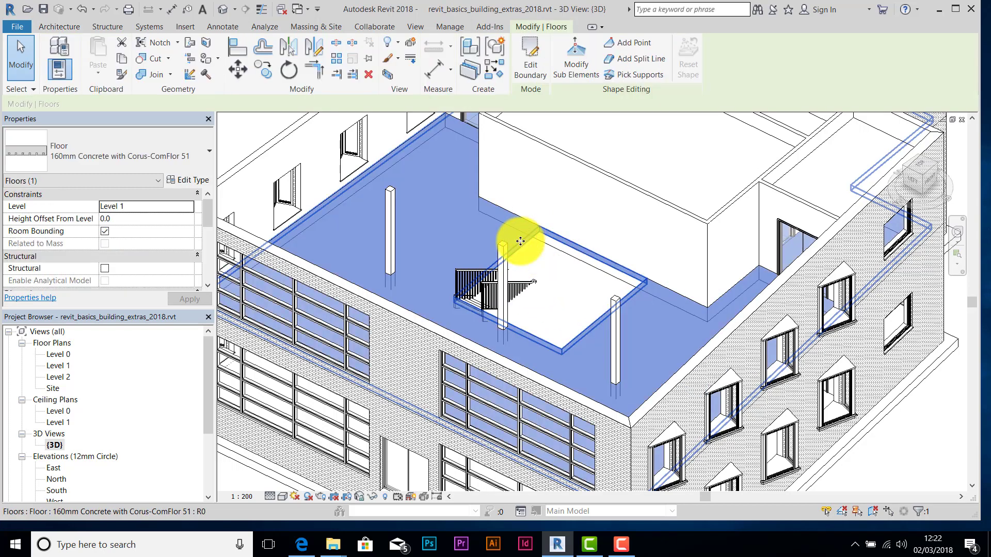
pyautogui.click(530, 54)
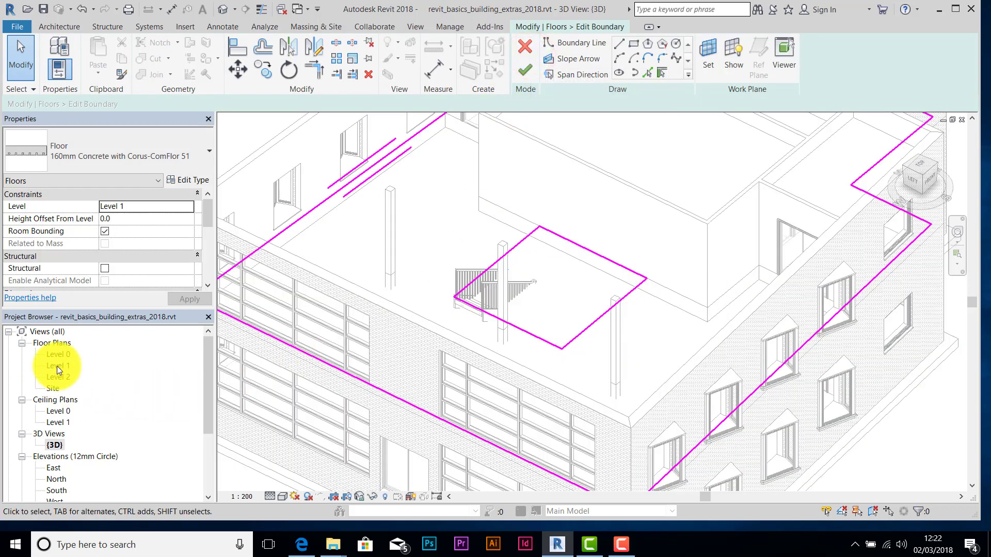
pyautogui.doubleClick(57, 366)
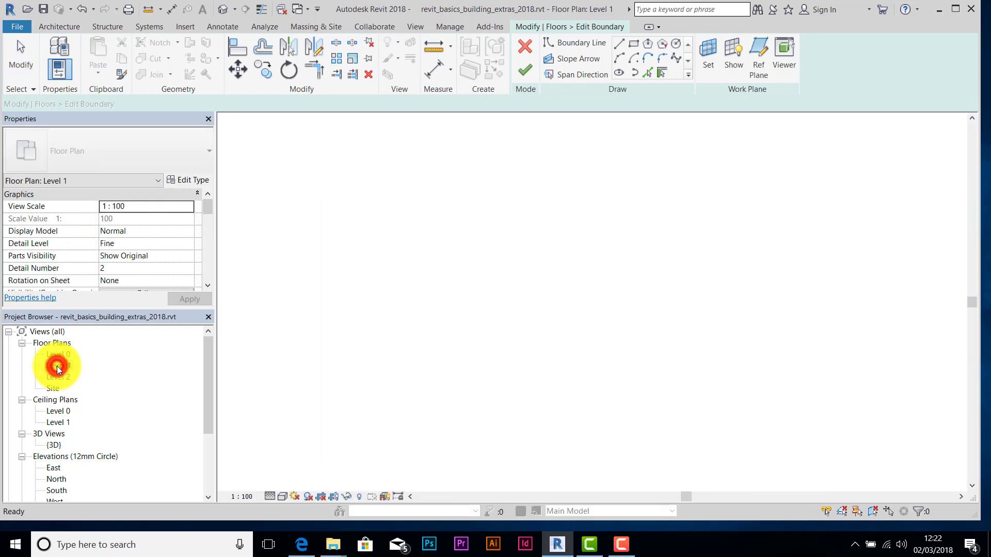
pyautogui.scroll(6, 540, 283)
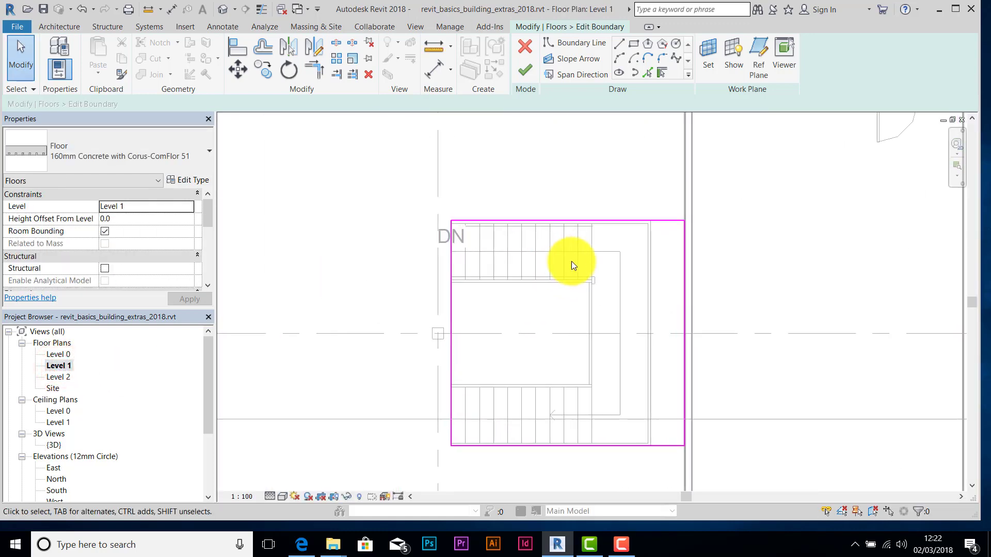
pyautogui.moveTo(579, 265)
pyautogui.mouseDown(button='middle')
pyautogui.moveTo(424, 222)
pyautogui.moveTo(482, 213)
pyautogui.mouseUp(button='middle')
pyautogui.scroll(2, 422, 222)
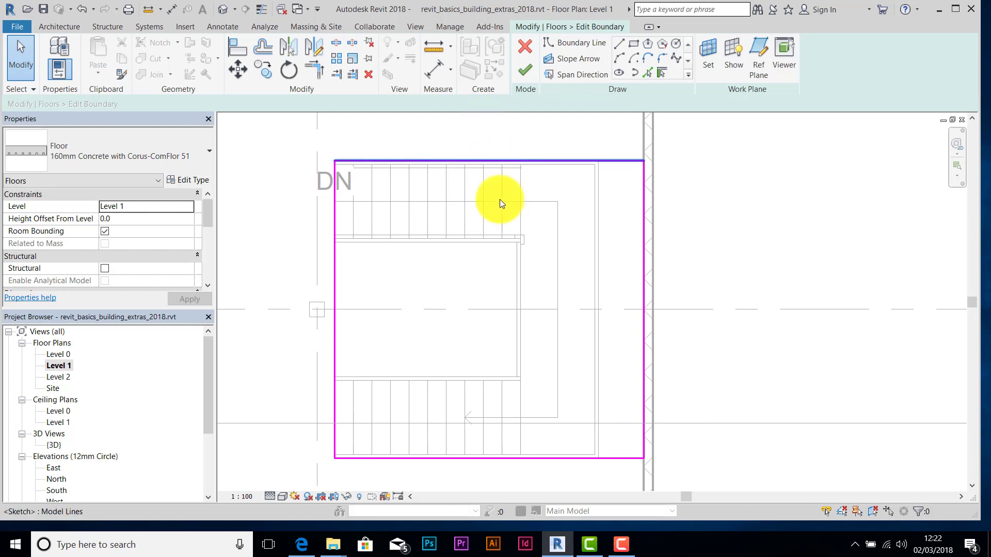
# Resize the stair opening's length to 4214.1, then to 4414.1.
pyautogui.click(508, 160)
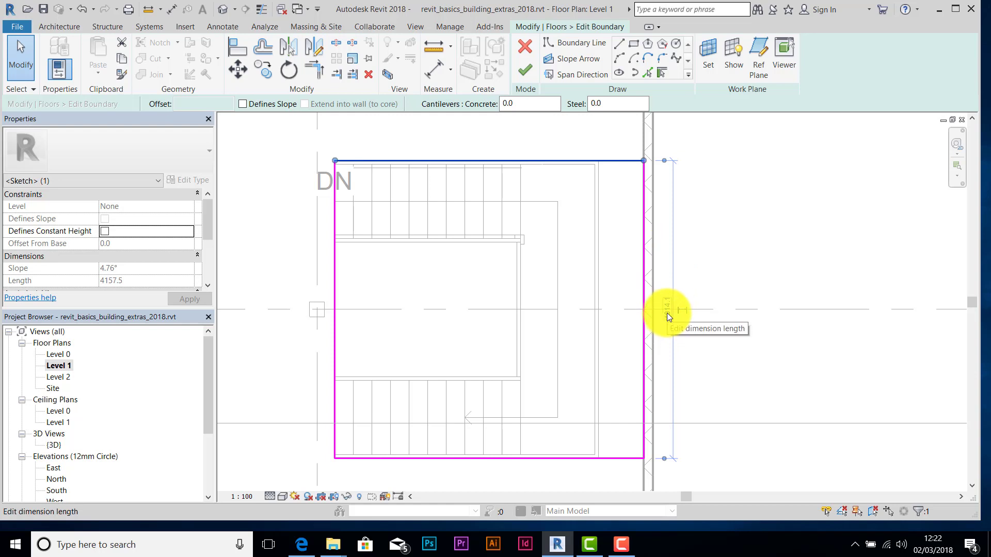
pyautogui.click(667, 312)
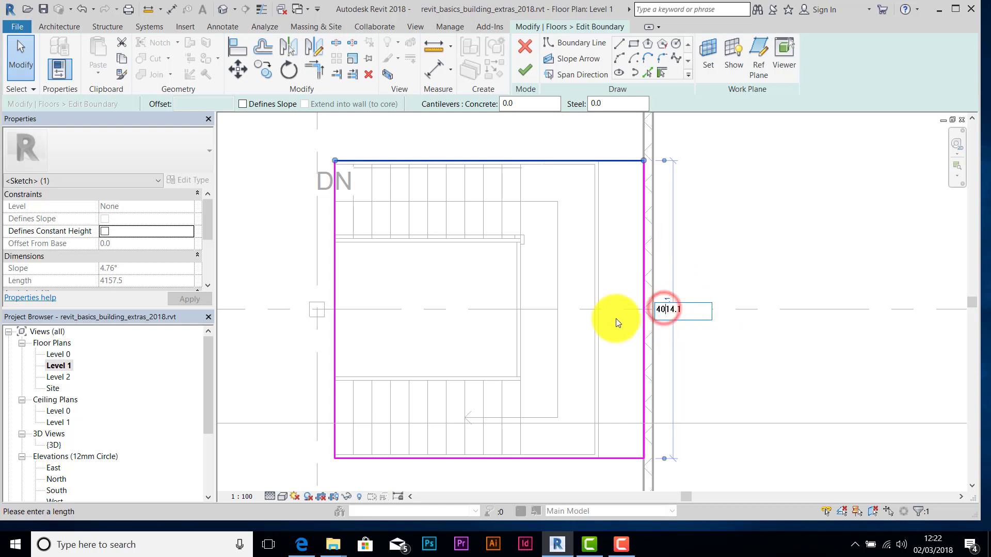
pyautogui.write('414.1')
pyautogui.press('Left')
pyautogui.press('Left')
pyautogui.press('Left')
pyautogui.press('Left')
pyautogui.write('2')
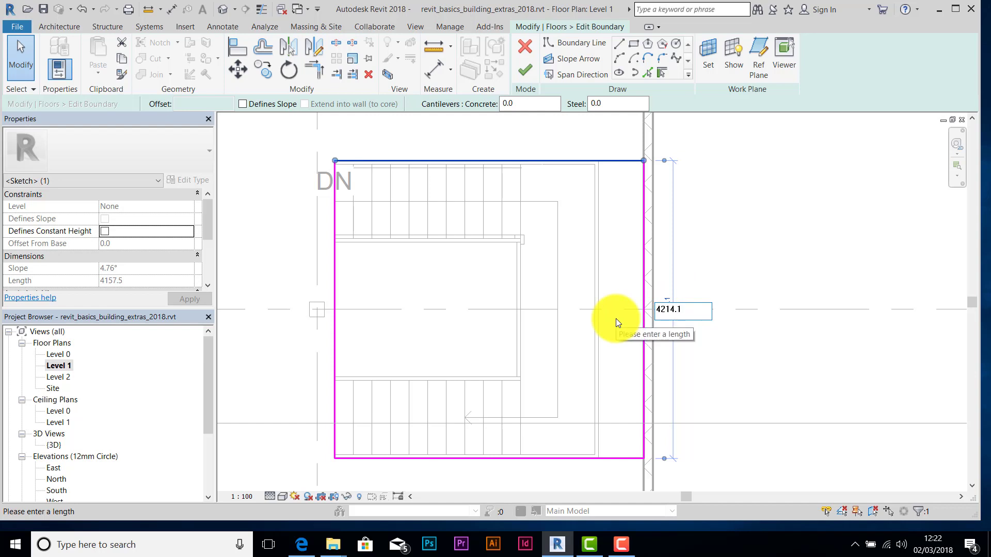
pyautogui.press('Return')
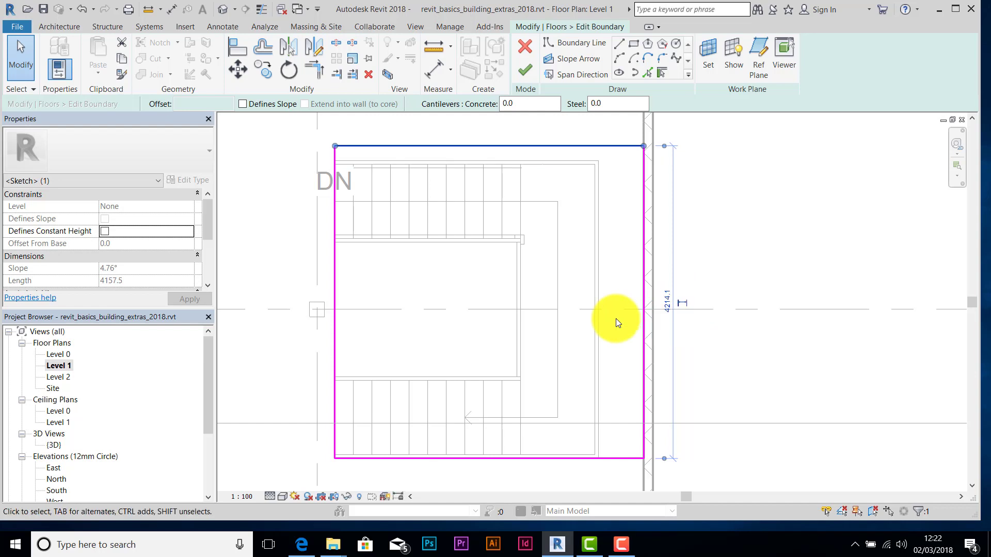
pyautogui.click(525, 459)
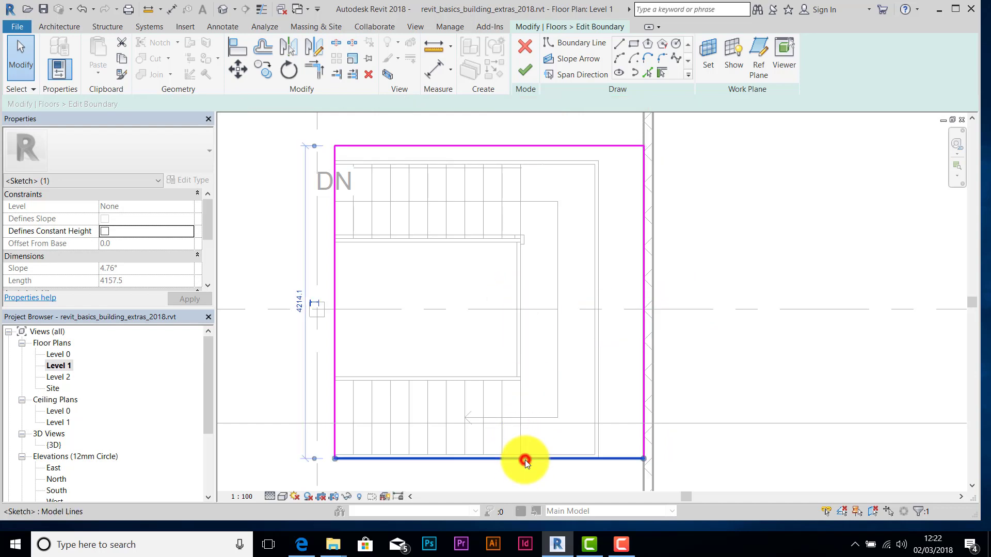
pyautogui.click(300, 303)
pyautogui.click(273, 301)
pyautogui.press('BackSpace')
pyautogui.write('4414.1')
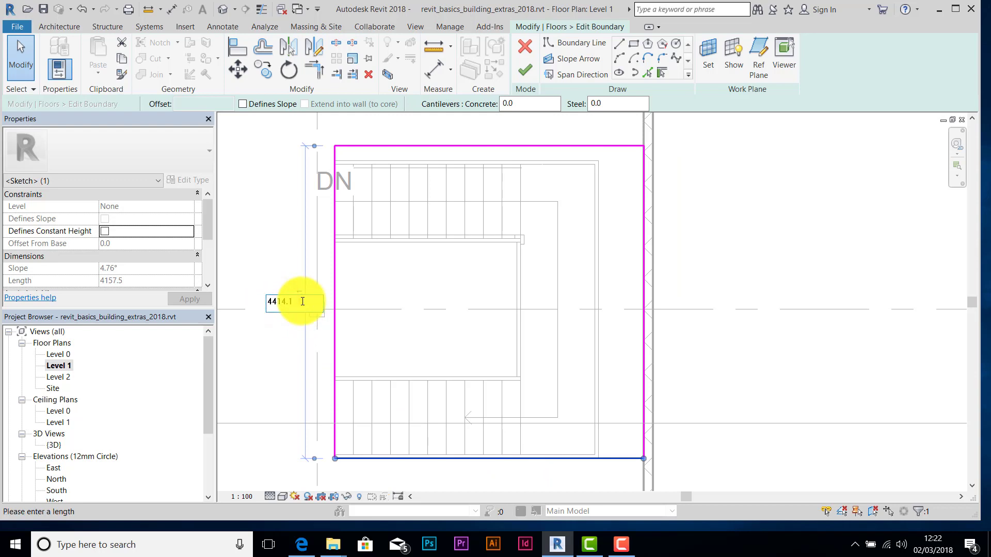
pyautogui.press('Return')
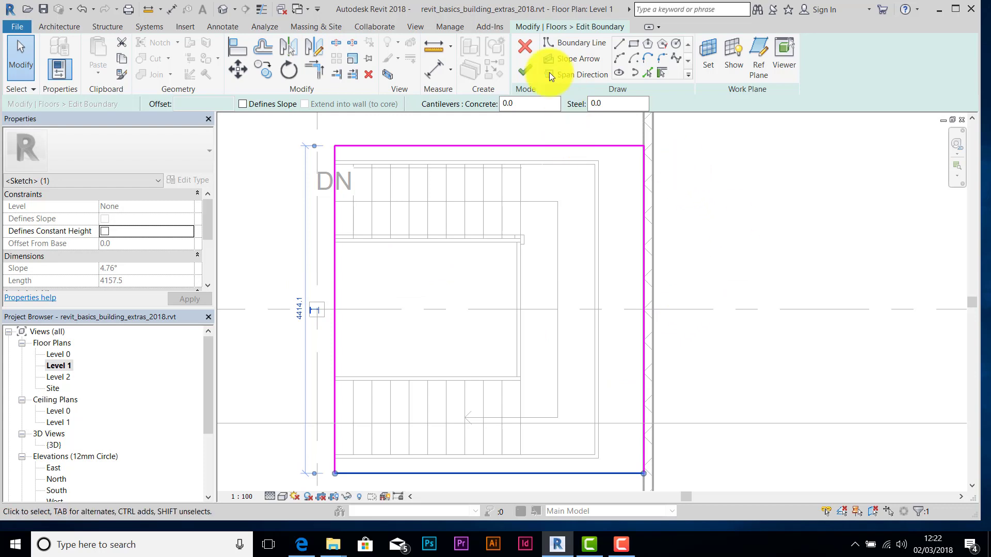
# Move the opening's right edge onto the wall face and finish, leaving walls unattached.
pyautogui.click(642, 330)
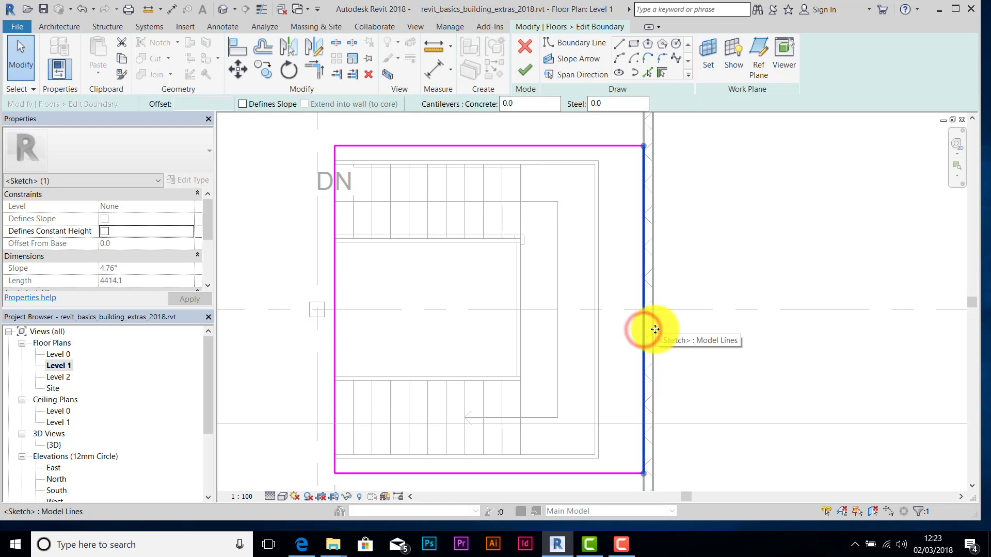
pyautogui.moveTo(643, 328)
pyautogui.mouseDown()
pyautogui.moveTo(659, 330)
pyautogui.moveTo(654, 322)
pyautogui.mouseUp()
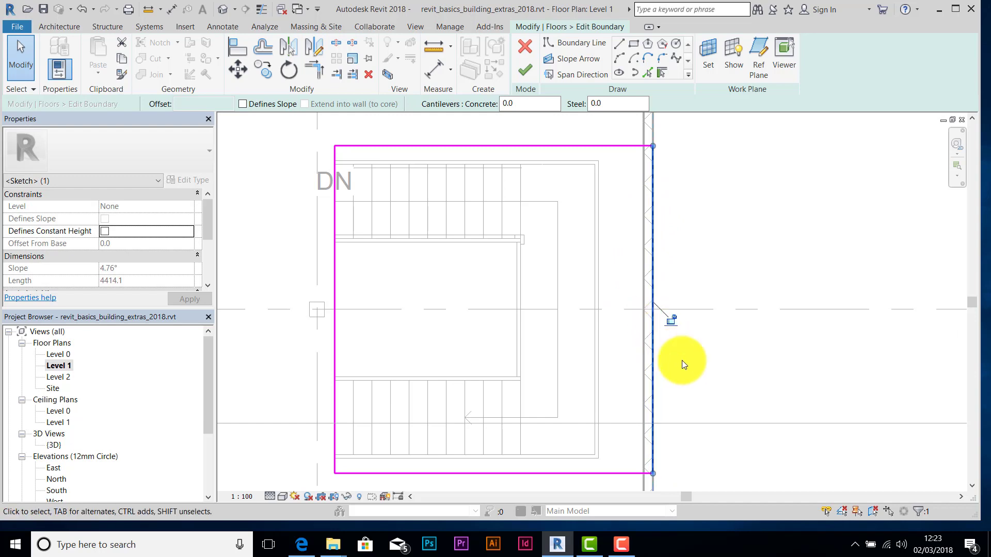
pyautogui.click(525, 69)
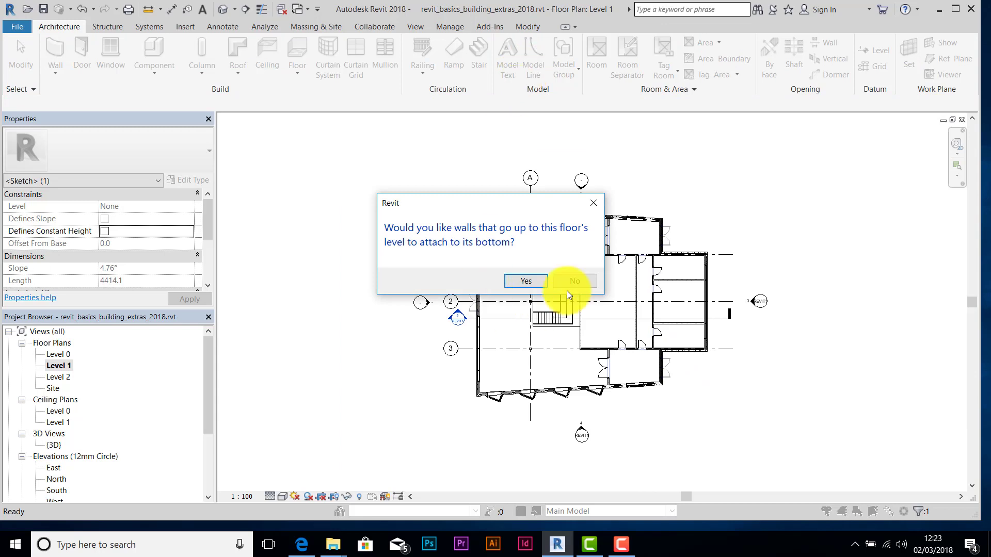
pyautogui.click(583, 283)
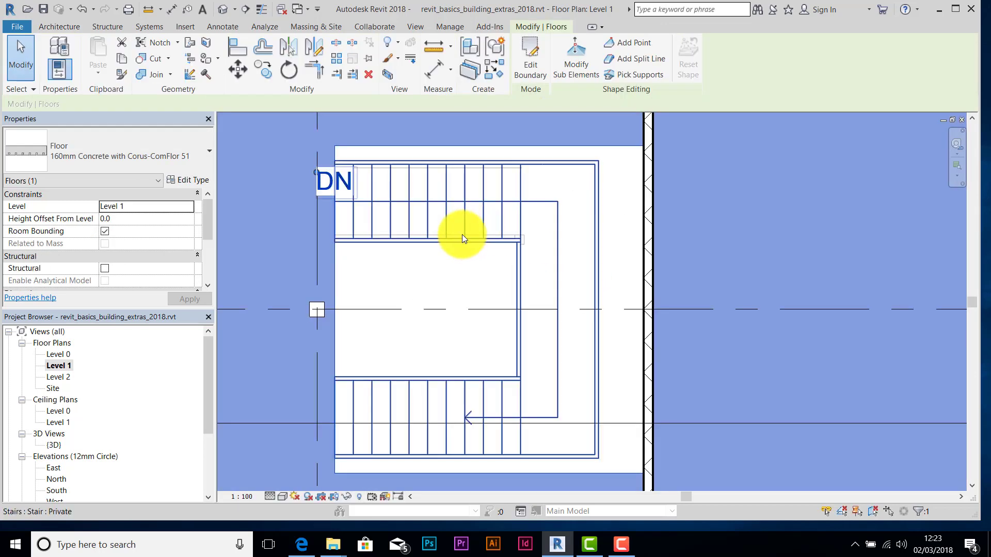
# Clear the selection and open the Level 0 reflected ceiling plan.
pyautogui.click(432, 344)
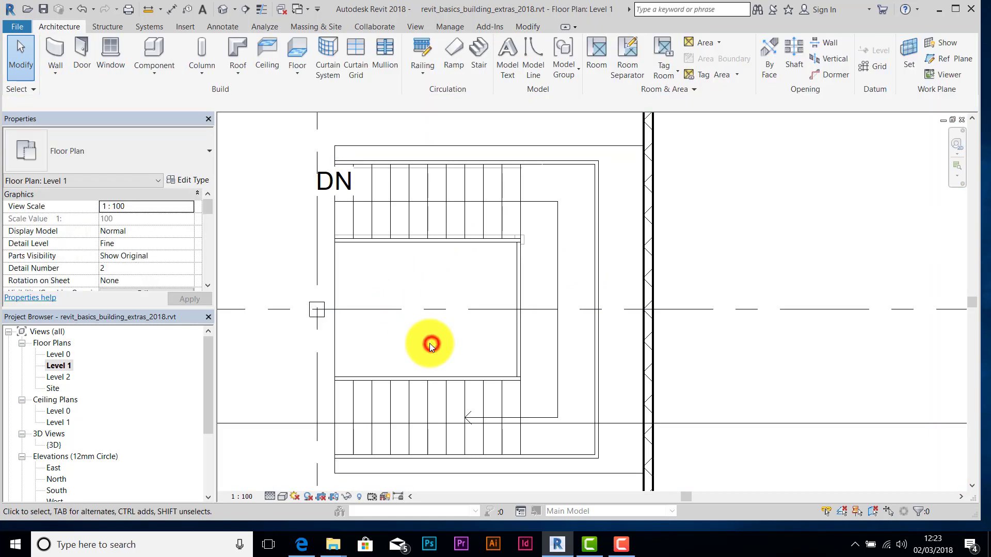
pyautogui.doubleClick(55, 410)
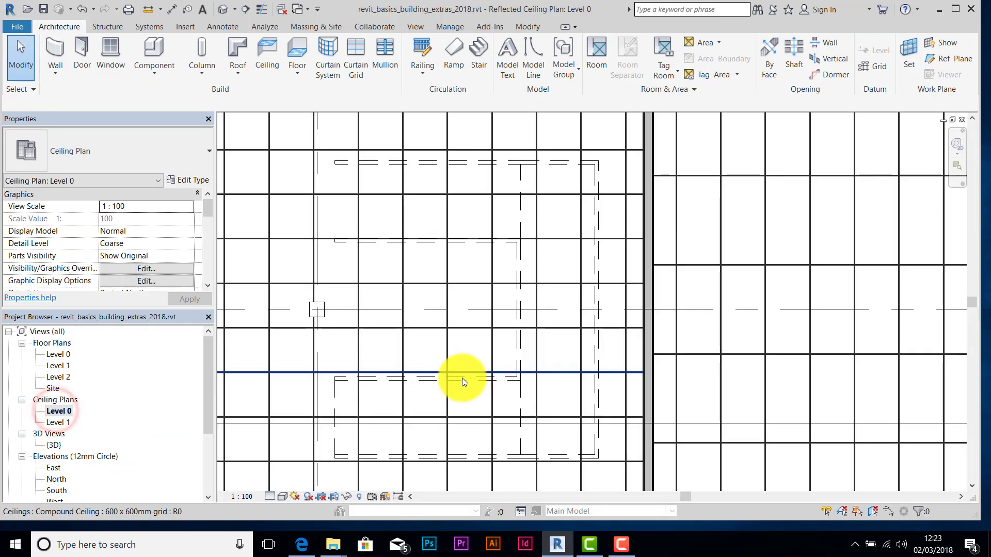
pyautogui.scroll(-3, 511, 309)
pyautogui.moveTo(483, 290); pyautogui.dragTo(513, 299, button='middle')
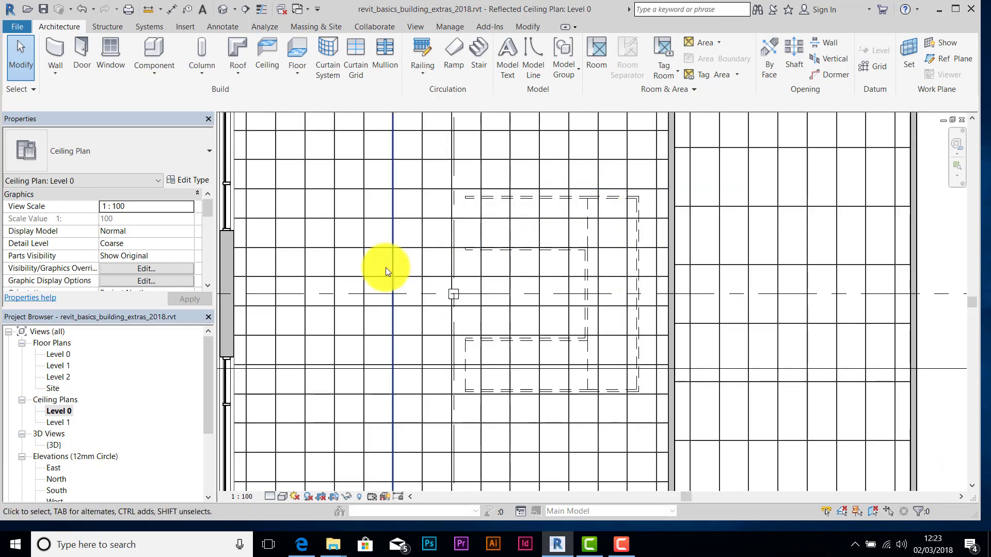
pyautogui.scroll(3, 443, 300)
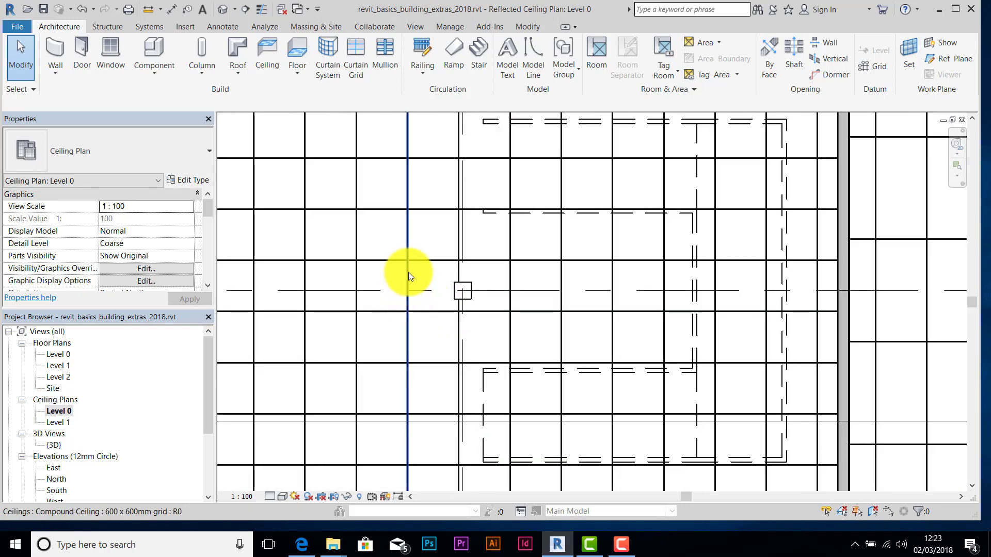
# Align the compound ceiling's grid lines to grid 2 and grid A.
pyautogui.click(436, 261)
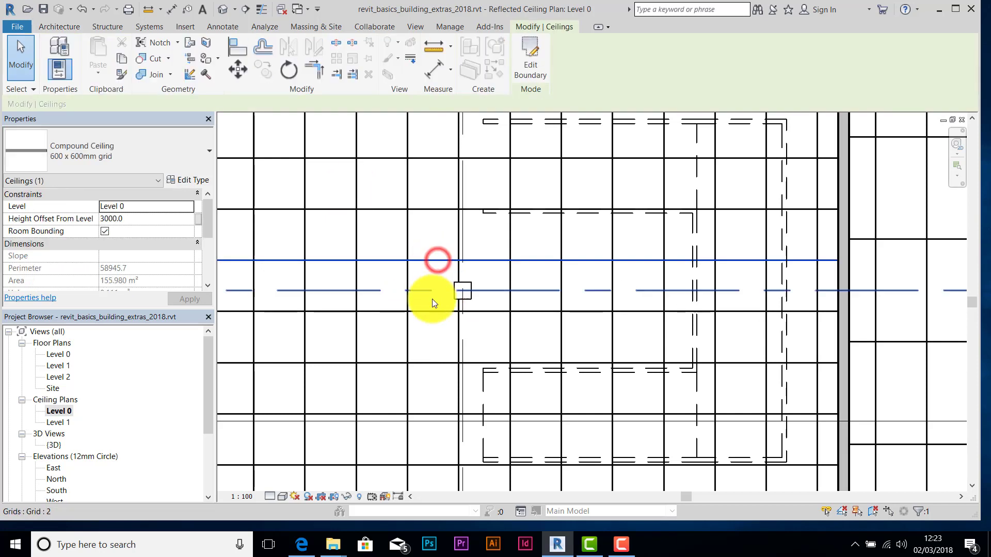
pyautogui.click(233, 52)
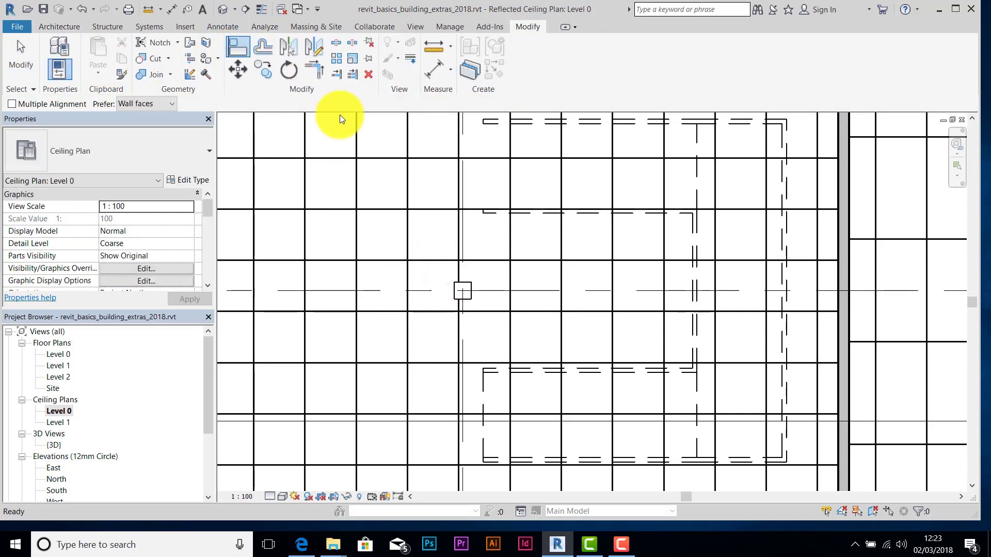
pyautogui.click(412, 290)
pyautogui.click(422, 261)
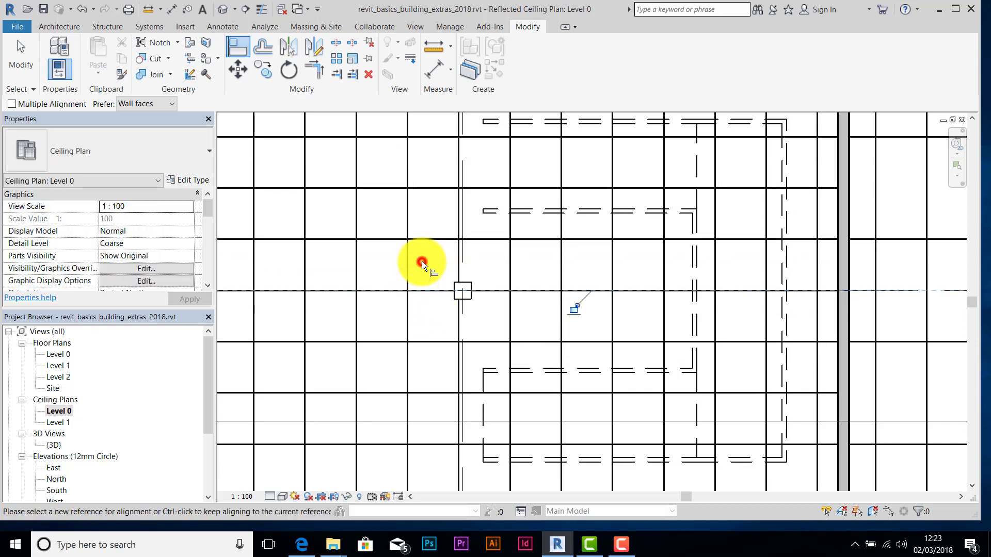
pyautogui.click(463, 308)
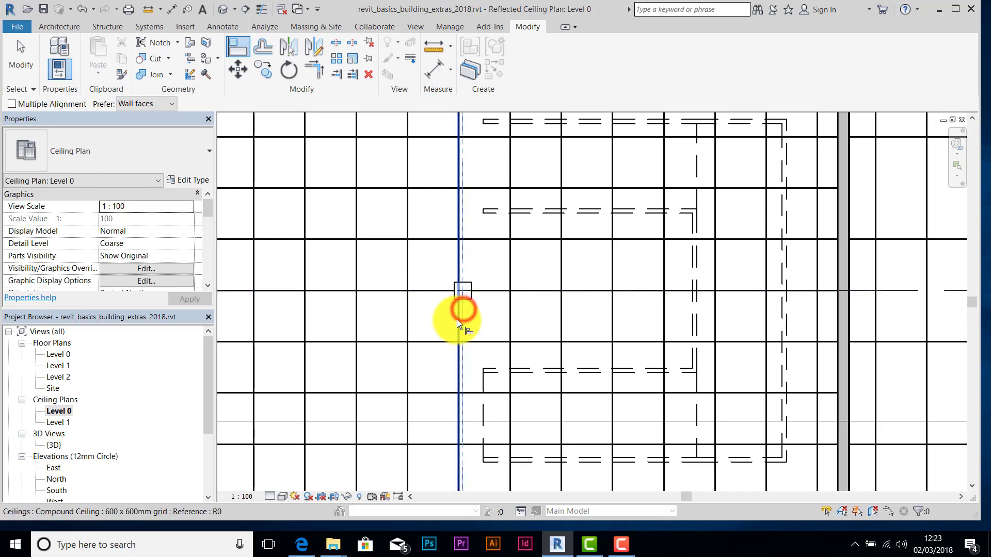
pyautogui.click(457, 319)
# Align the adjacent room's ceiling grid to the main ceiling grid line.
pyautogui.scroll(-2, 640, 264)
pyautogui.scroll(-2, 672, 242)
pyautogui.scroll(2, 602, 215)
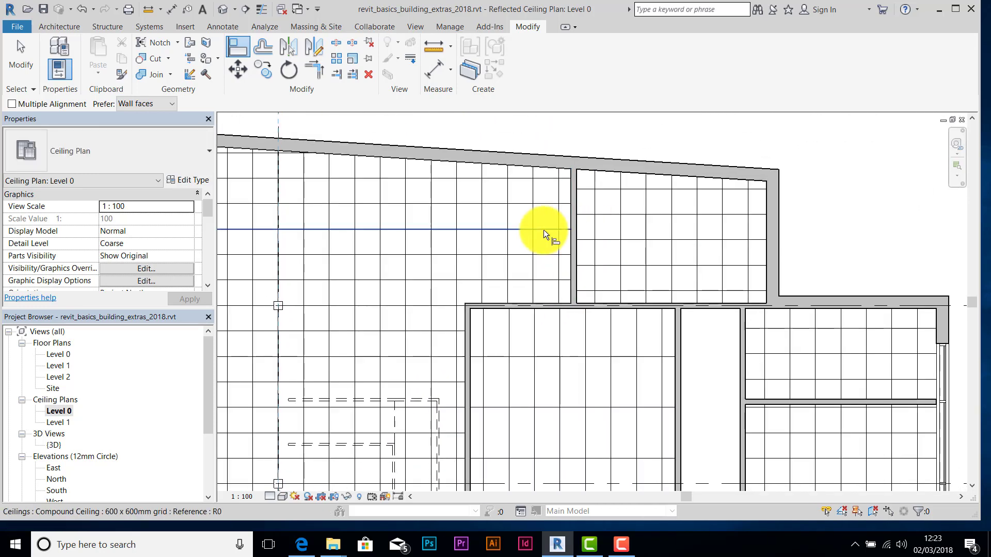
pyautogui.click(542, 230)
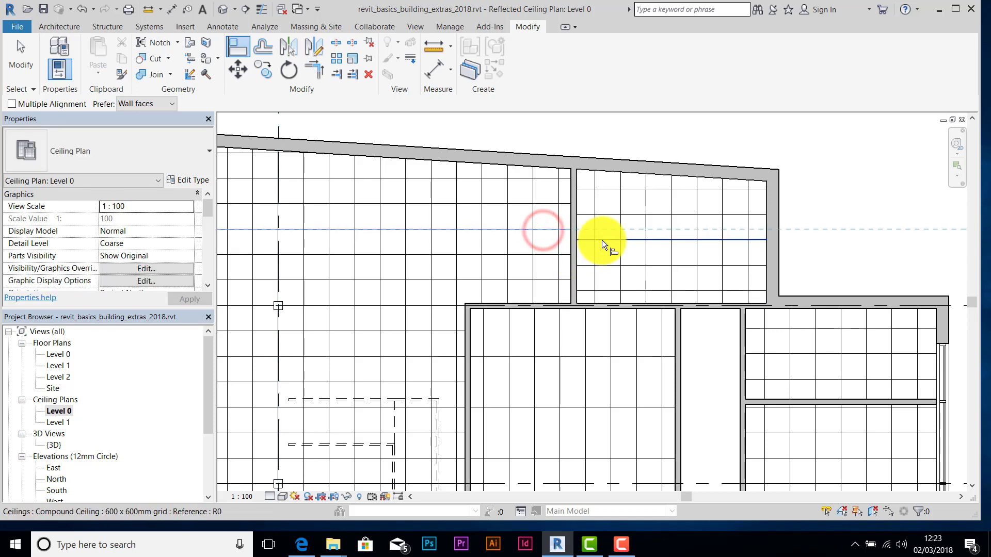
pyautogui.click(602, 239)
# Align the small southern room's ceiling grid to the main grid, then select the main ceiling.
pyautogui.scroll(-2, 613, 320)
pyautogui.moveTo(617, 331); pyautogui.dragTo(563, 110, button='middle')
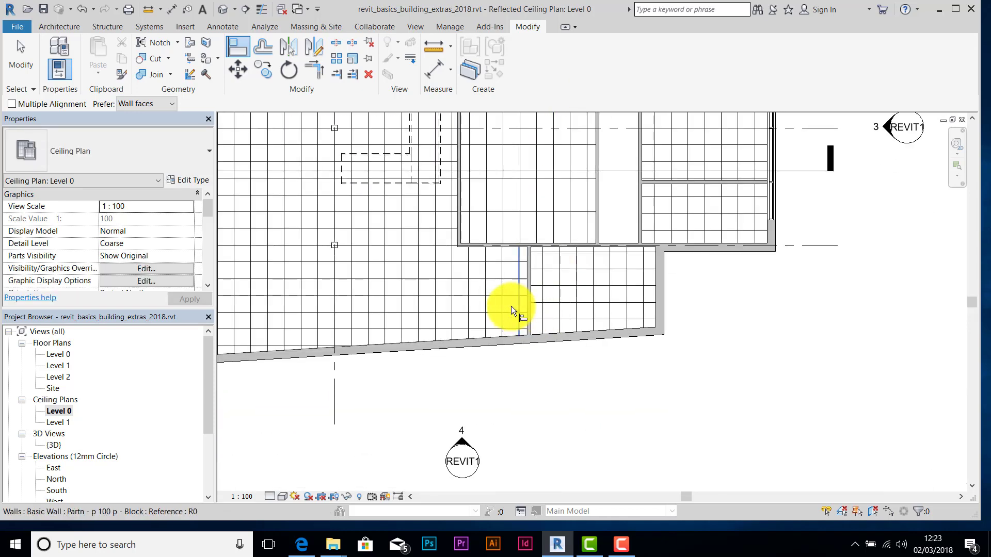
pyautogui.click(506, 292)
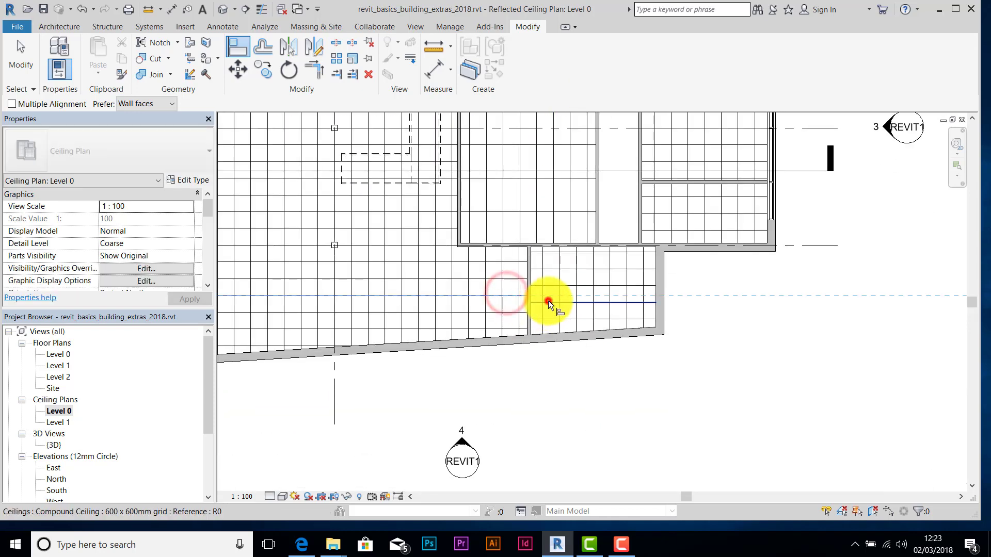
pyautogui.click(546, 301)
pyautogui.scroll(-2, 441, 235)
pyautogui.moveTo(435, 225); pyautogui.dragTo(516, 313, button='middle')
pyautogui.scroll(4, 479, 213)
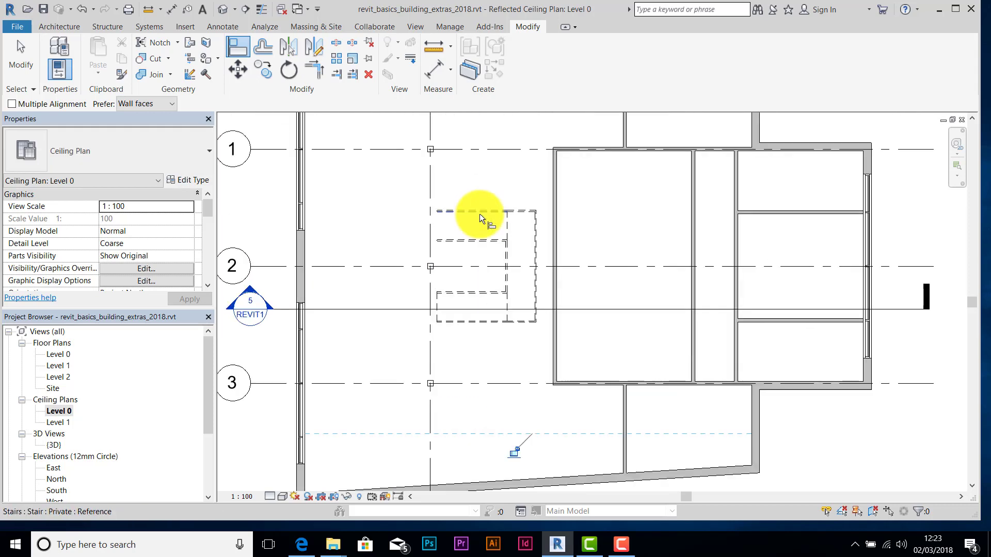
pyautogui.click(17, 48)
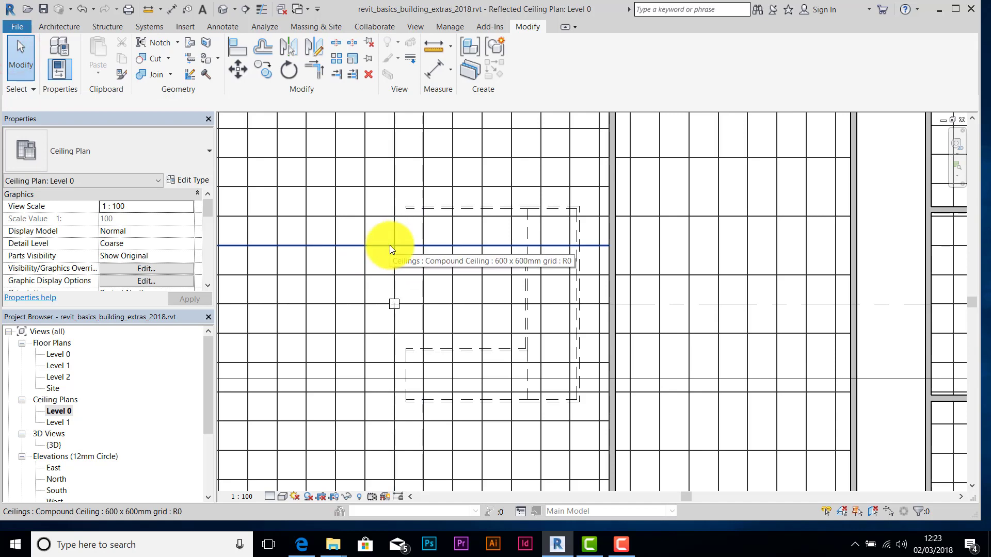
pyautogui.click(376, 248)
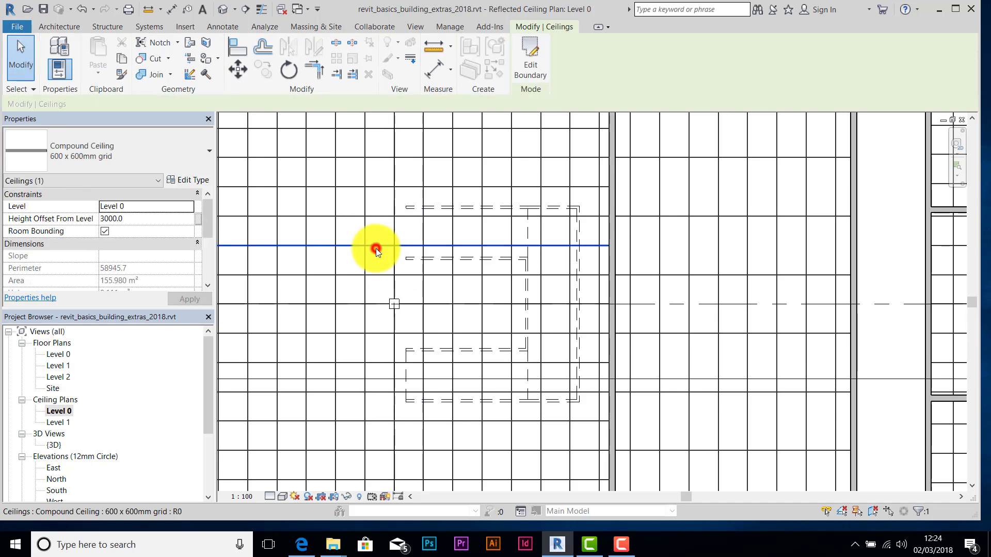
# Sketch ceiling boundary lines around the stair's top, left and bottom edges.
pyautogui.click(531, 61)
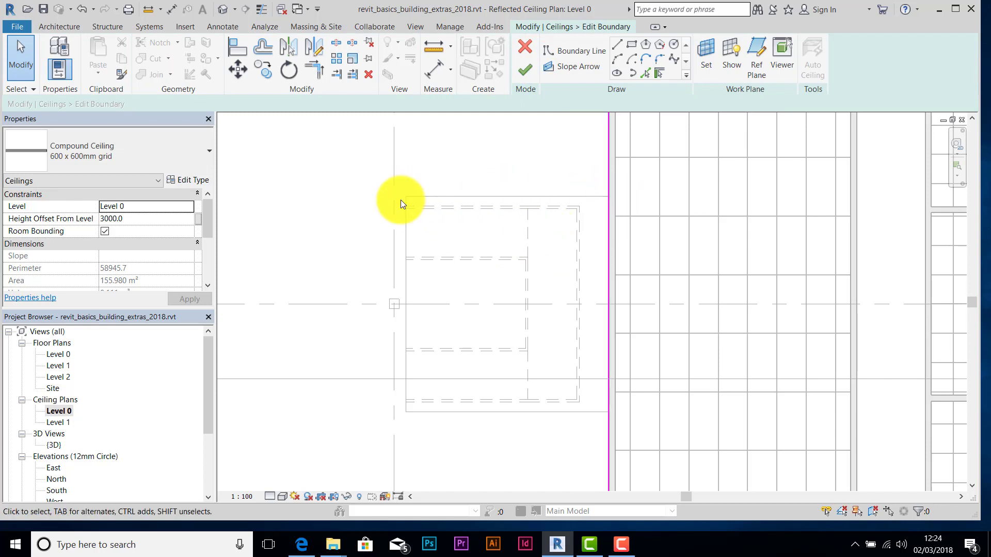
pyautogui.click(617, 45)
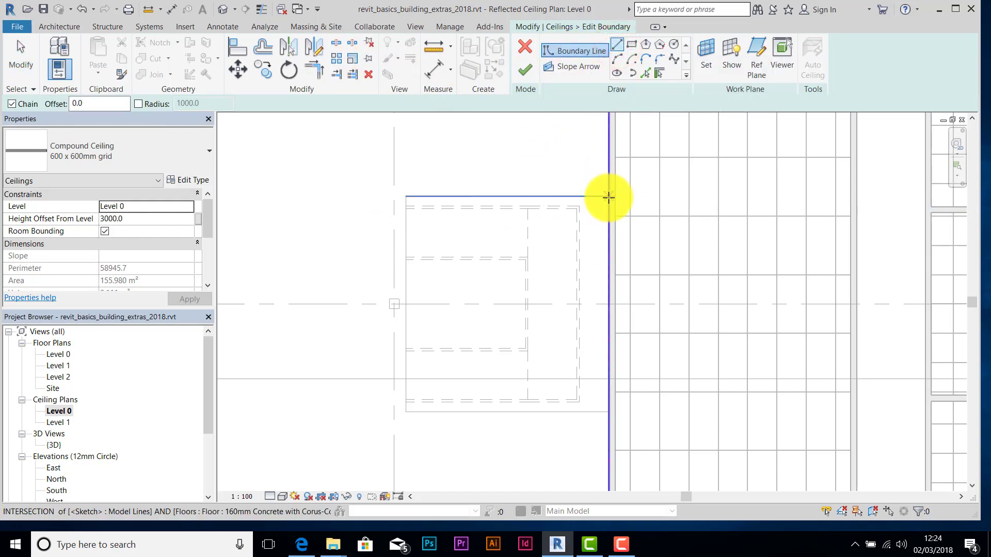
pyautogui.click(608, 196)
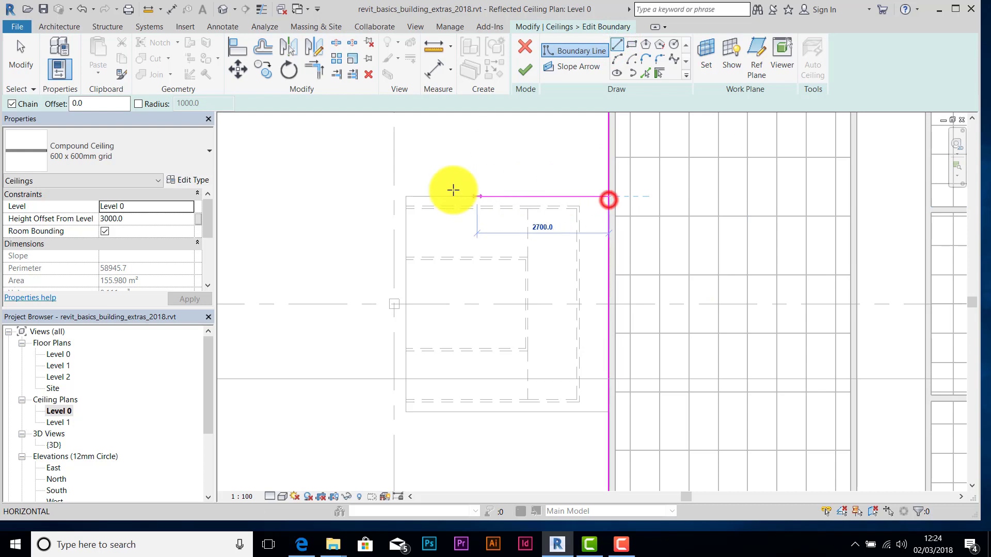
pyautogui.click(404, 196)
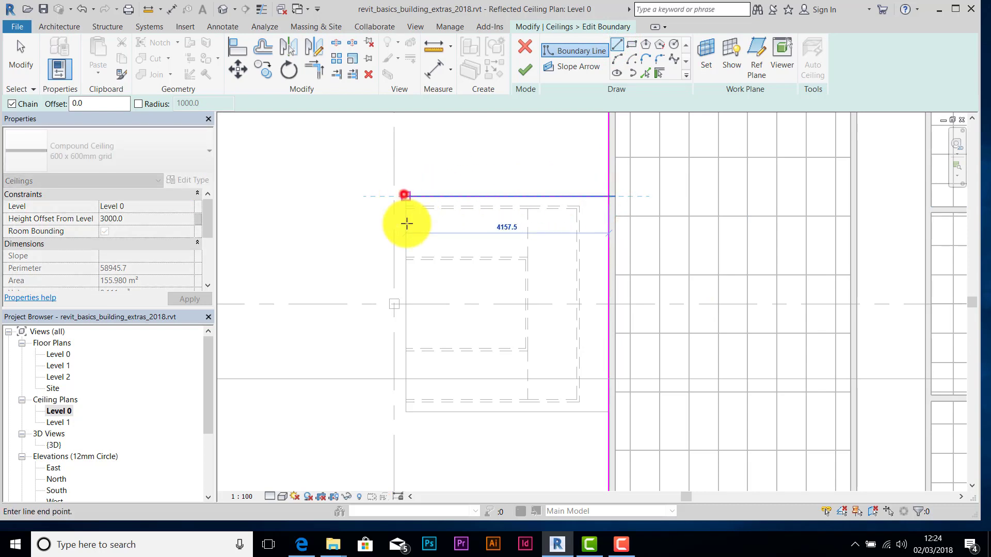
pyautogui.click(405, 411)
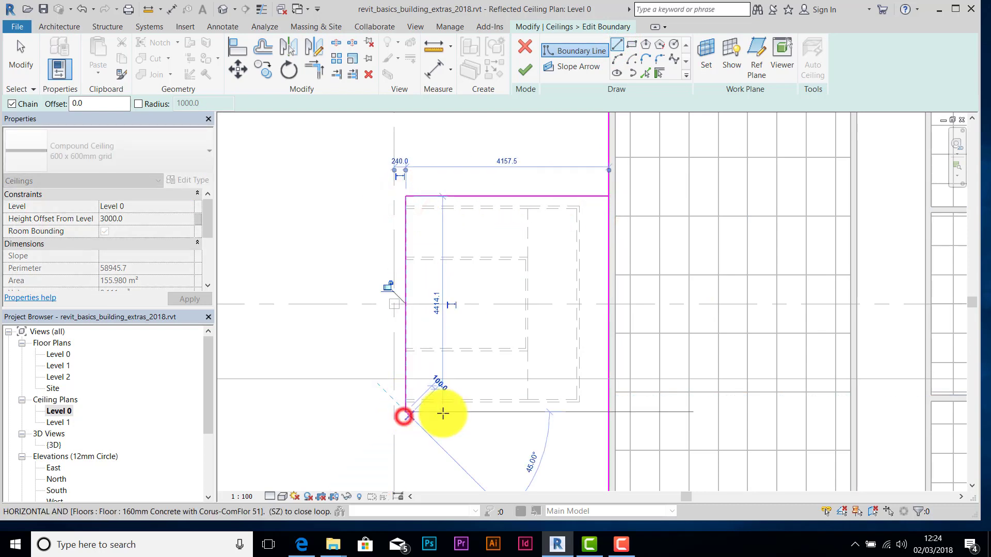
pyautogui.click(605, 412)
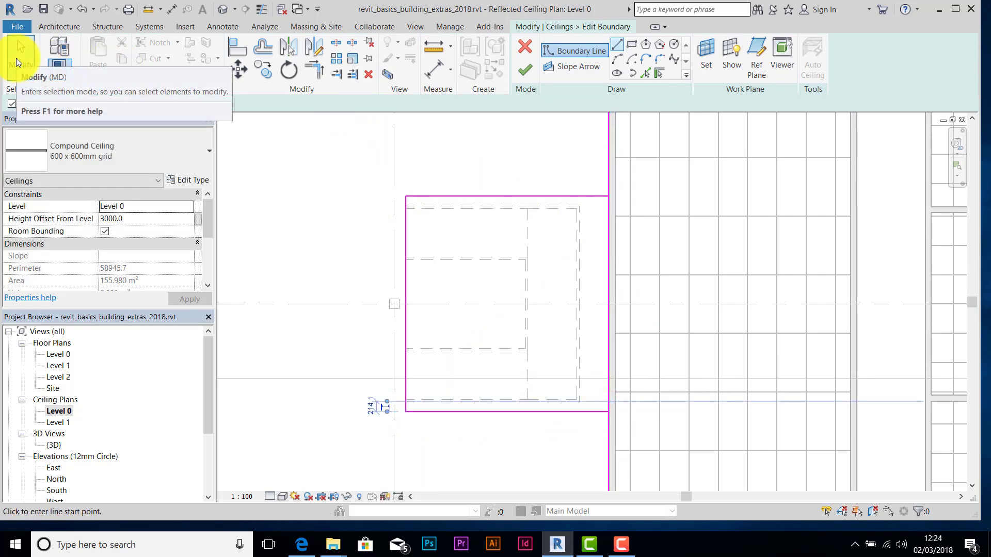
# Split the right boundary at both opening corners and delete the segment between them.
pyautogui.click(336, 46)
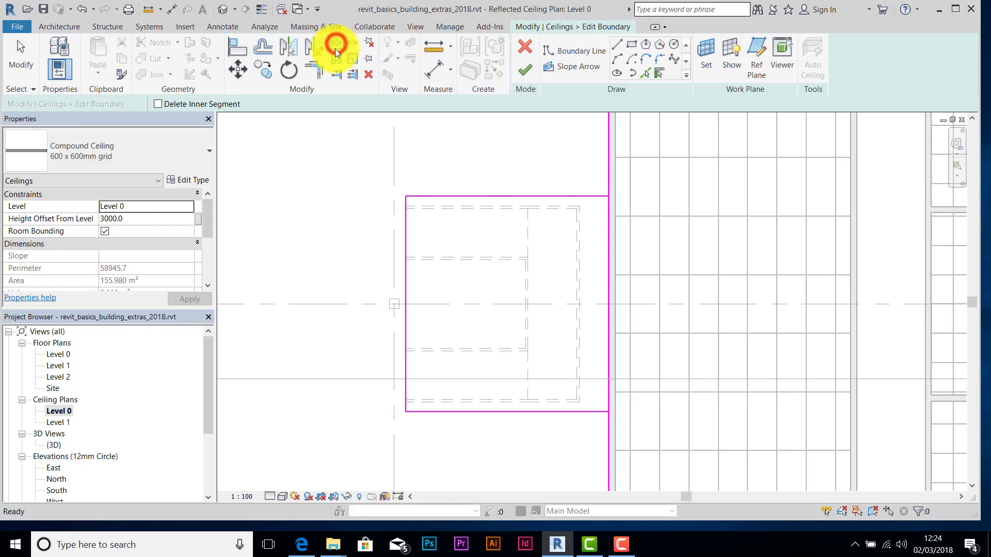
pyautogui.click(610, 196)
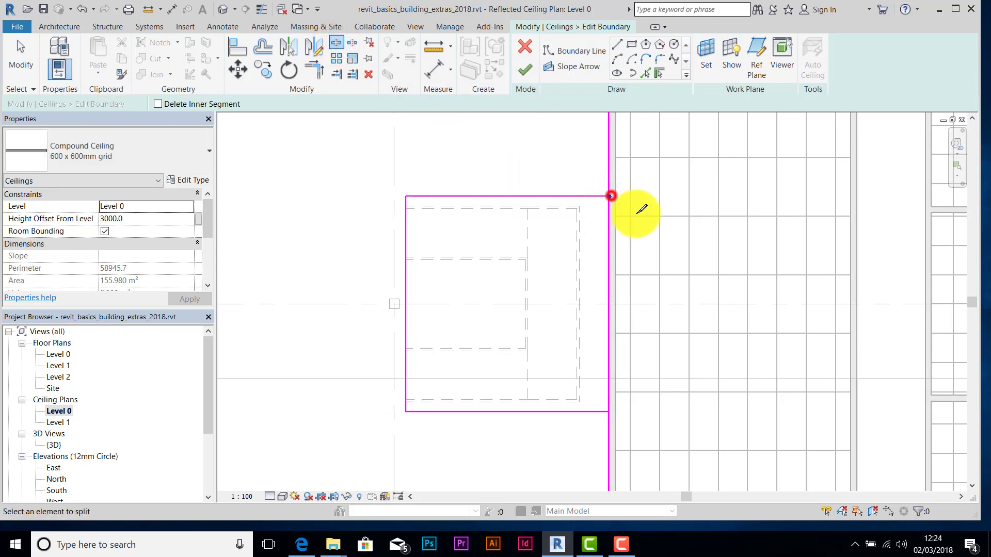
pyautogui.click(610, 411)
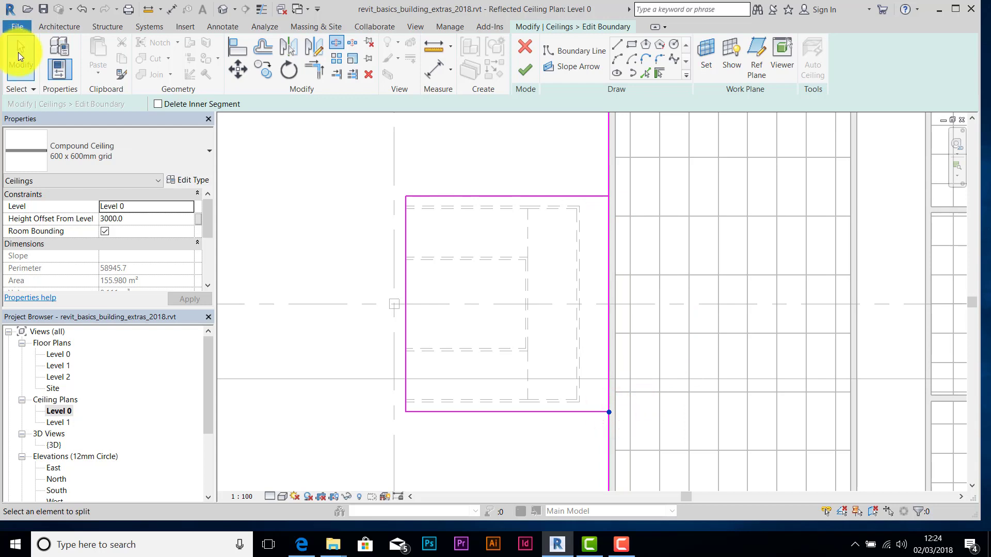
pyautogui.click(18, 54)
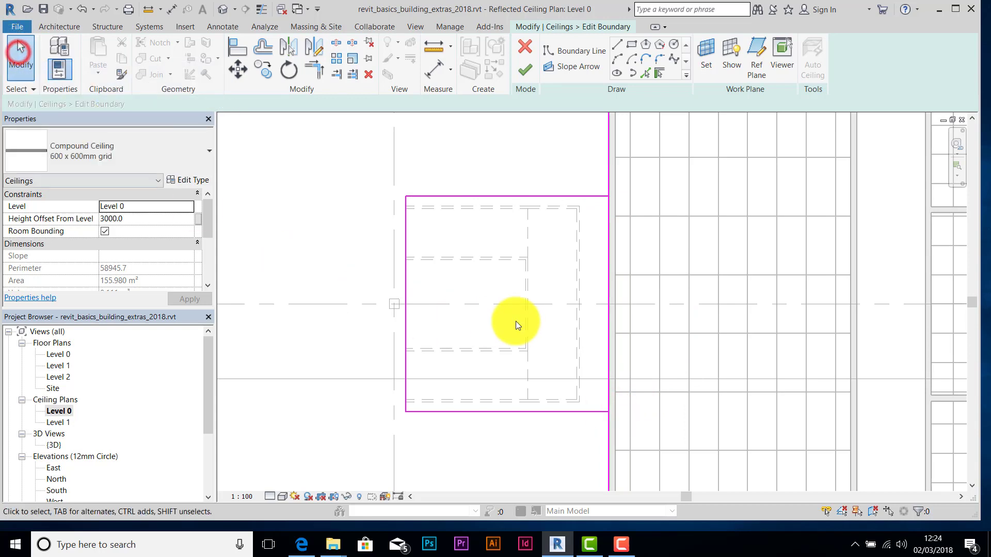
pyautogui.click(606, 291)
pyautogui.press('Delete')
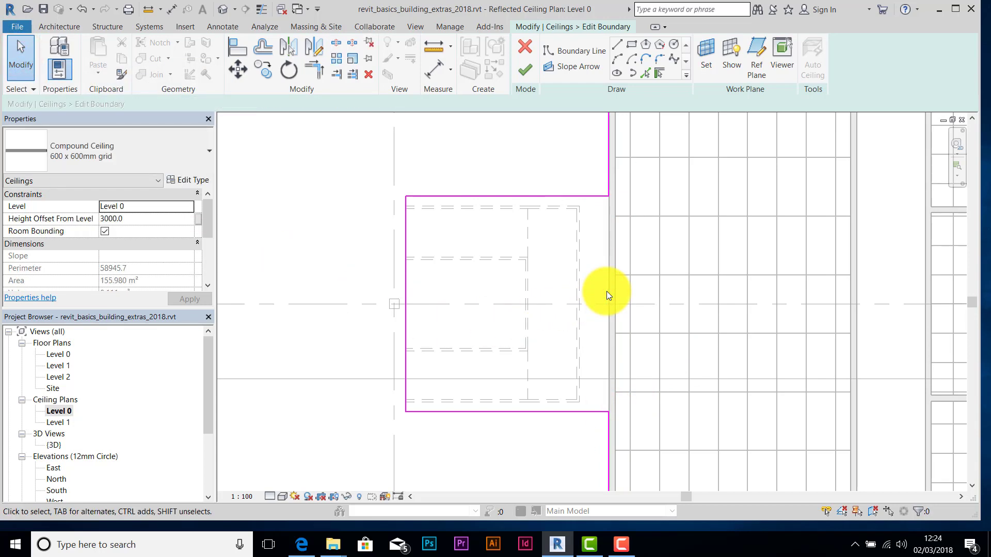
pyautogui.scroll(-4, 601, 291)
pyautogui.moveTo(593, 294); pyautogui.dragTo(584, 285, button='middle')
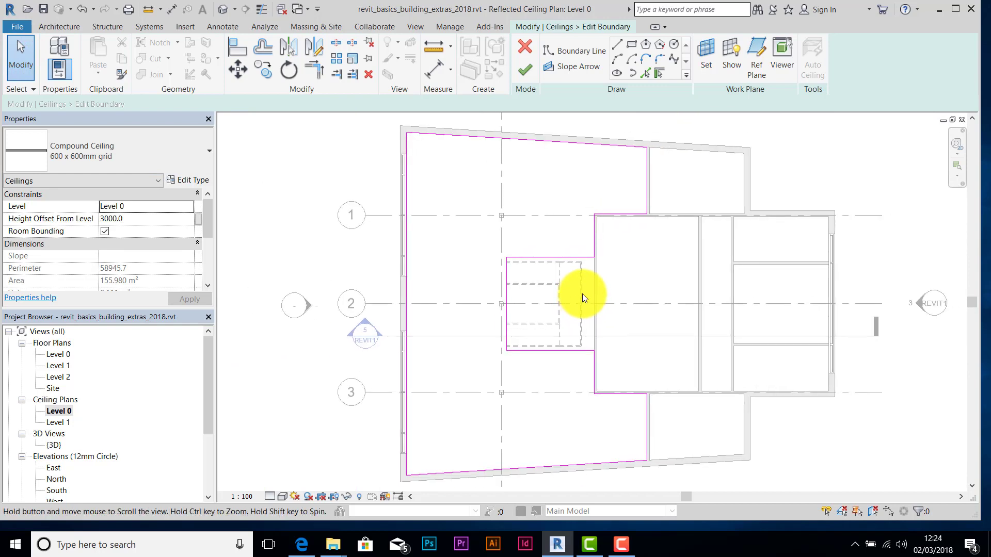
# Finish the ceiling boundary edit and zoom to the stair opening in the {3D} view.
pyautogui.click(525, 70)
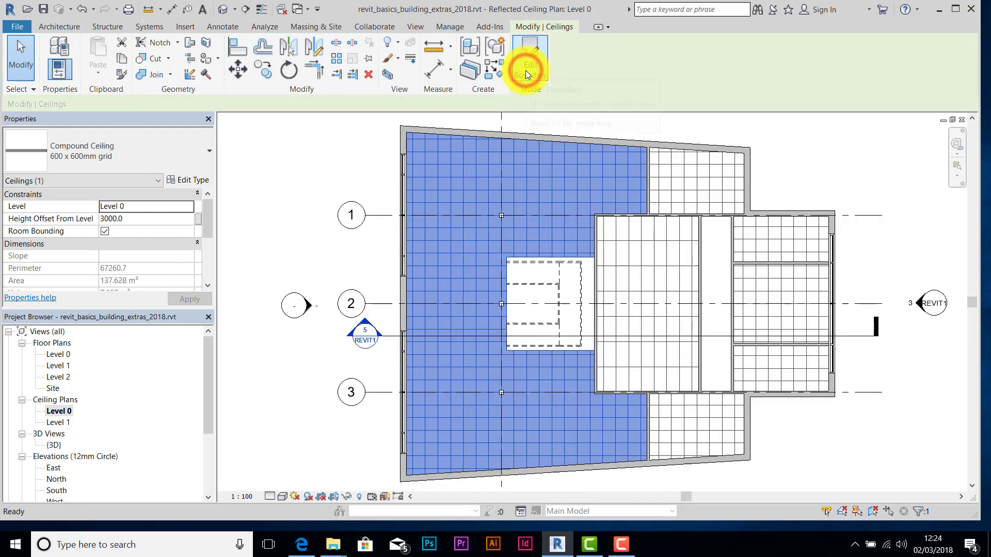
pyautogui.doubleClick(54, 446)
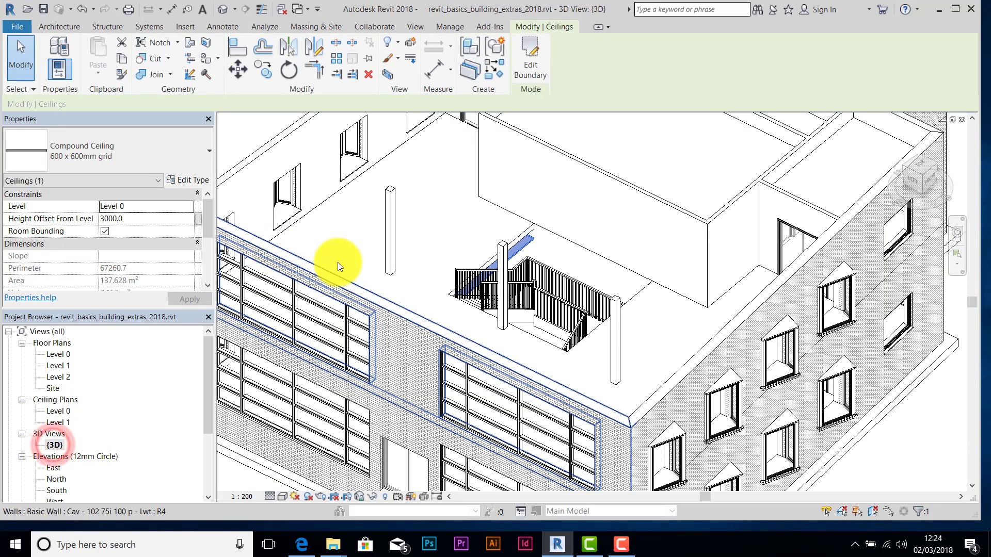
pyautogui.scroll(5, 517, 261)
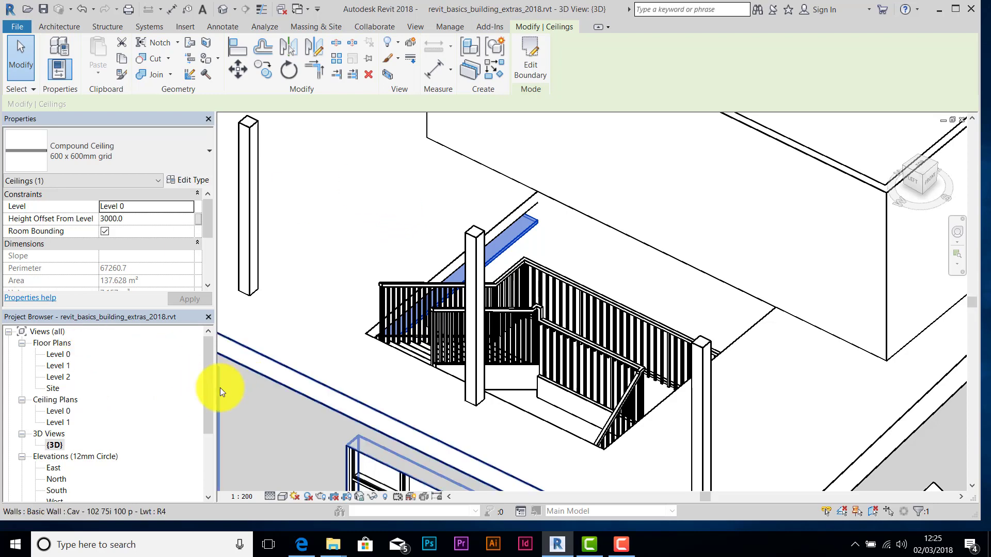
# On the Level 1 plan, draw a section from below the stair to above it.
pyautogui.doubleClick(57, 366)
pyautogui.scroll(-4, 516, 358)
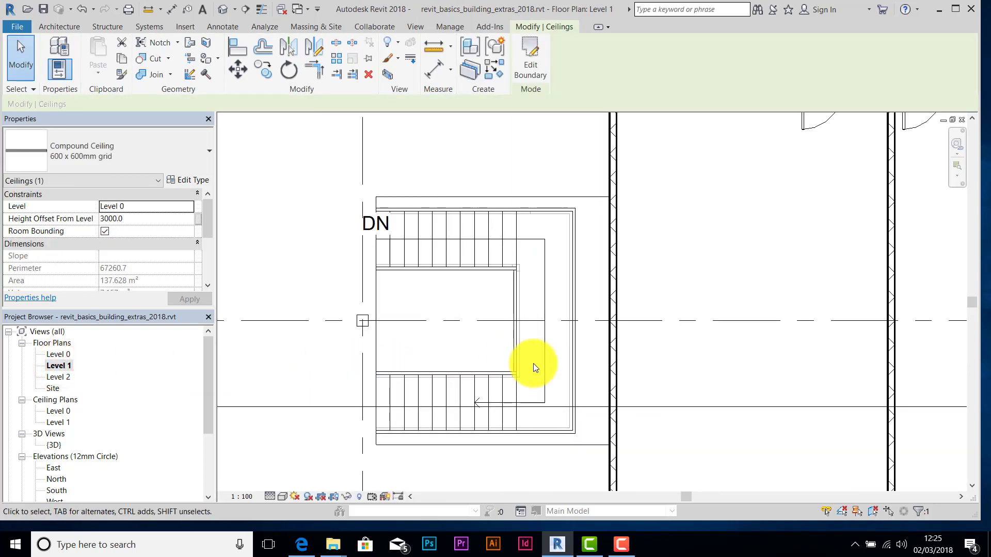
pyautogui.moveTo(544, 356); pyautogui.dragTo(498, 340, button='middle')
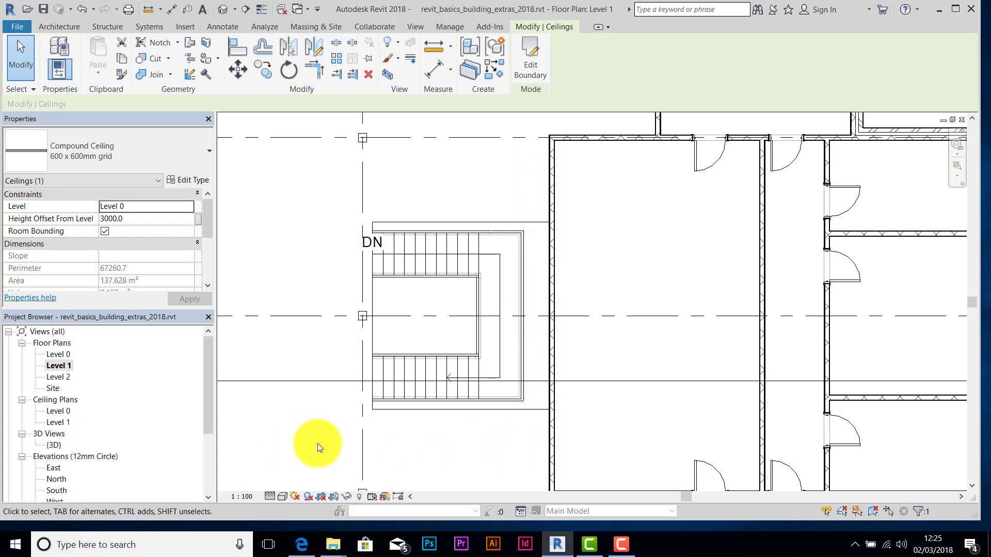
pyautogui.click(416, 27)
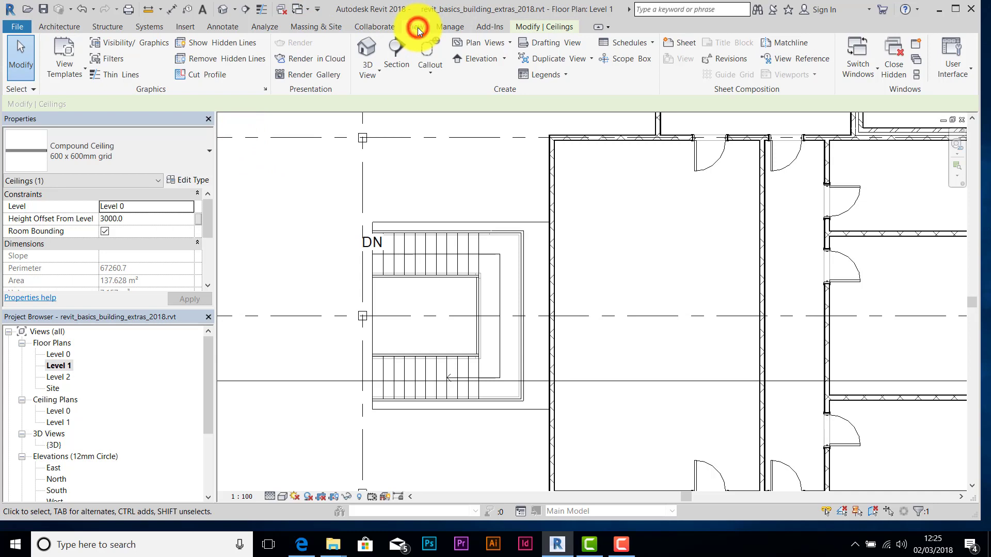
pyautogui.click(400, 61)
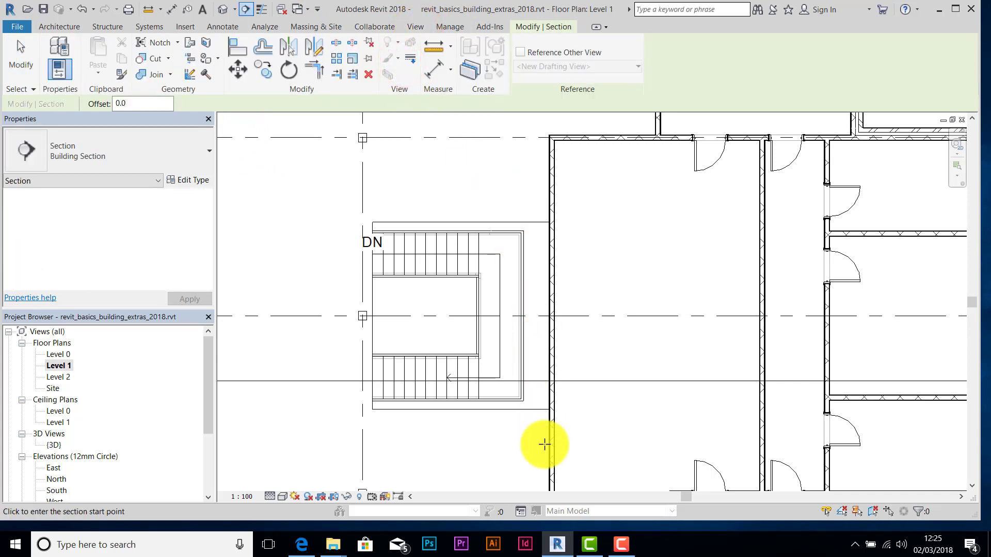
pyautogui.click(534, 475)
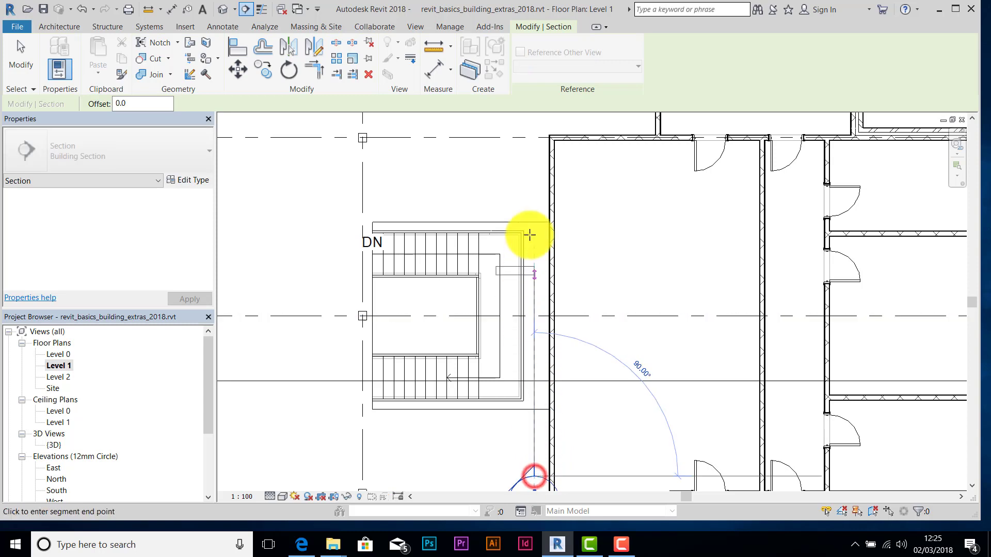
pyautogui.click(537, 172)
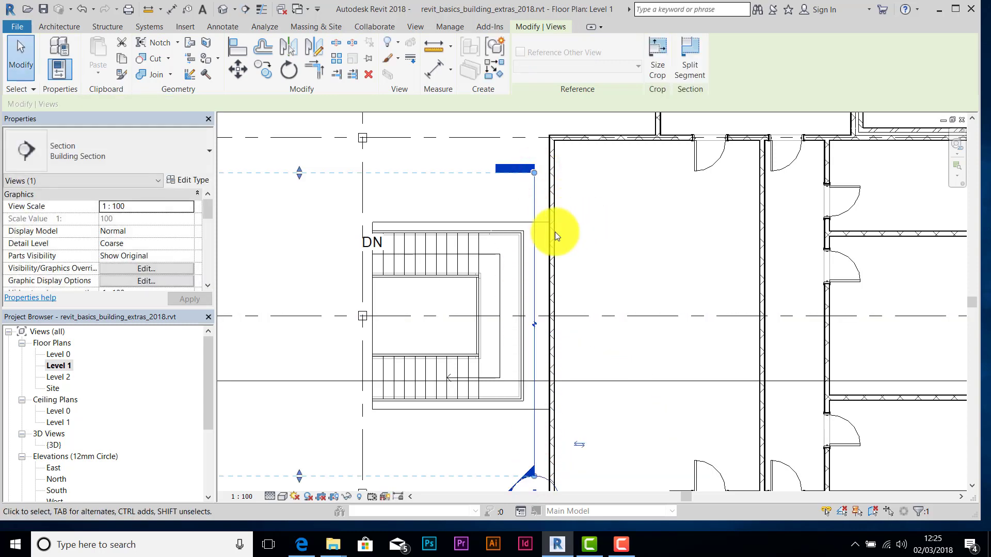
pyautogui.moveTo(209, 404); pyautogui.dragTo(206, 460)
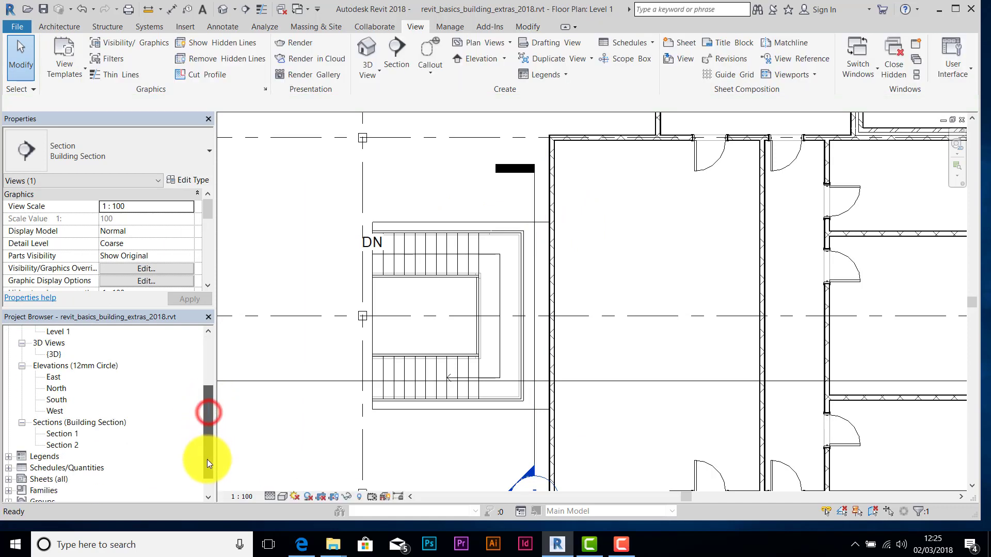
# Open Section 2, zoom to the stair landing and set the view scale to 1:10.
pyautogui.doubleClick(63, 445)
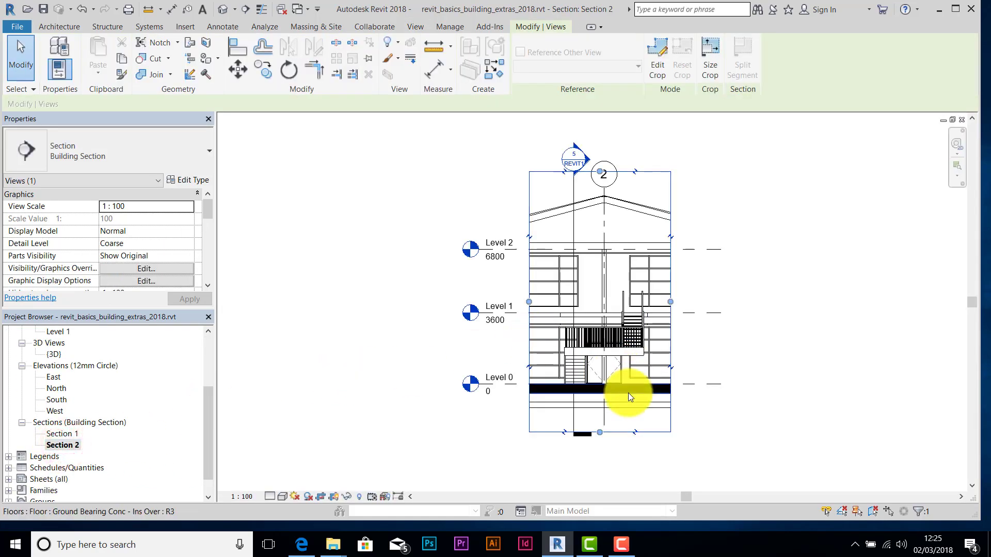
pyautogui.scroll(4, 627, 392)
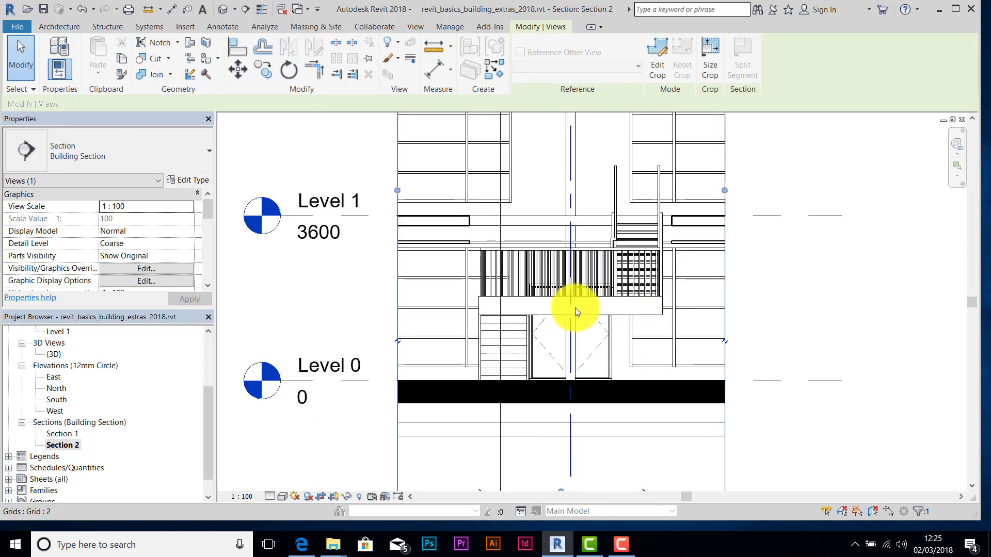
pyautogui.scroll(2, 465, 342)
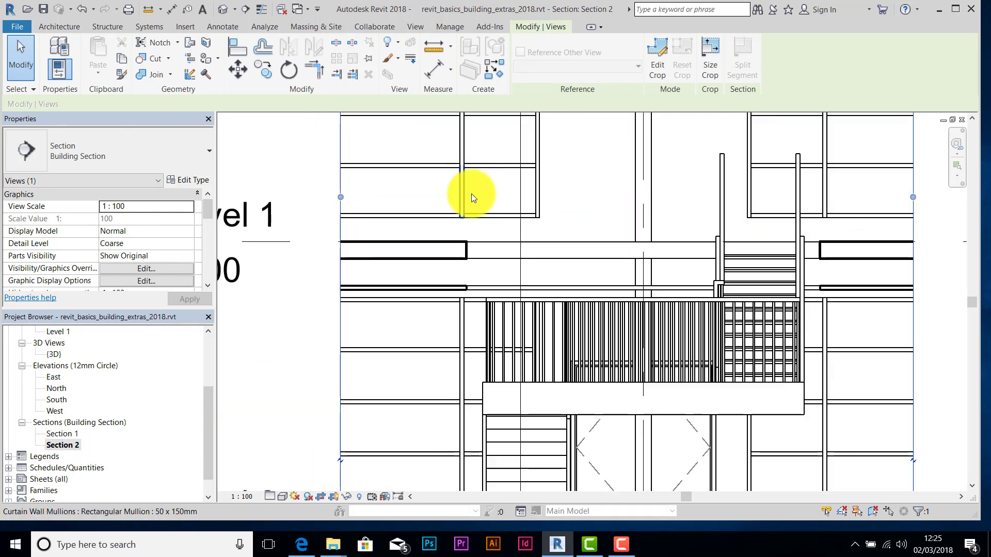
pyautogui.scroll(2, 468, 212)
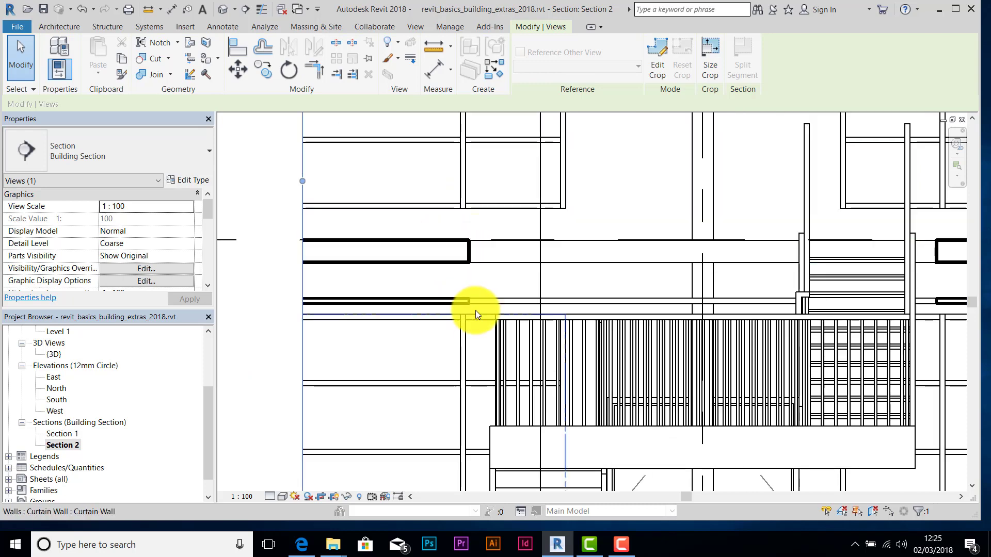
pyautogui.scroll(4, 465, 281)
pyautogui.moveTo(474, 295); pyautogui.dragTo(461, 305, button='middle')
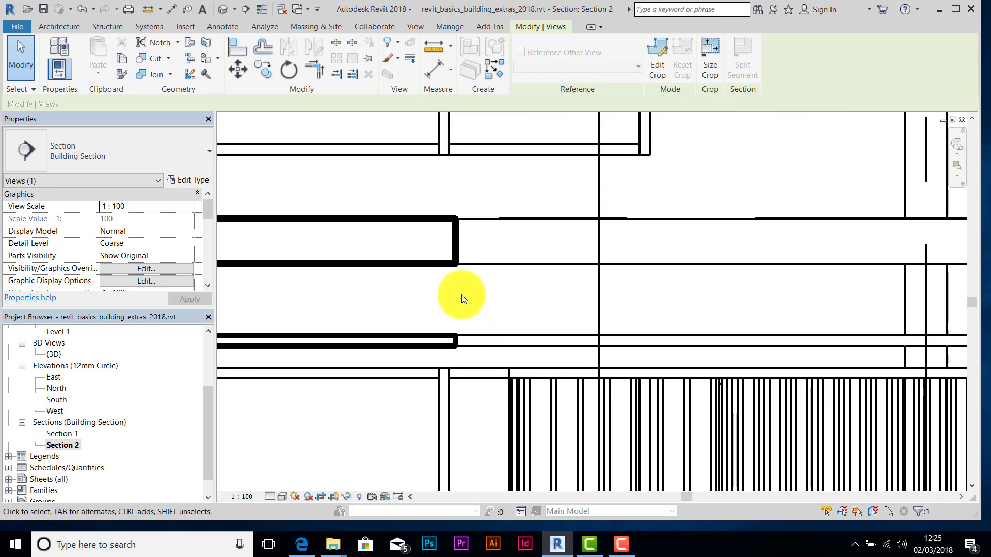
pyautogui.click(240, 496)
pyautogui.click(249, 372)
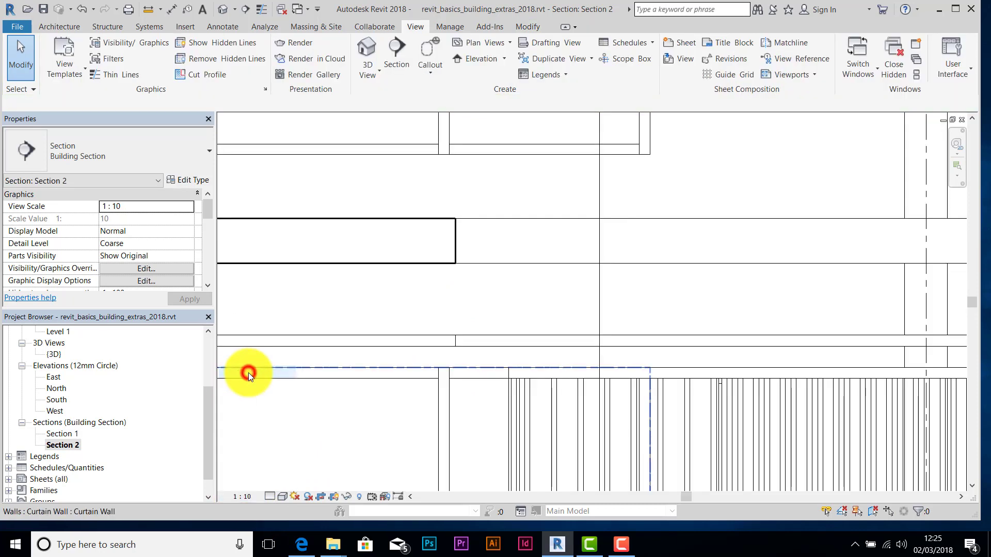
pyautogui.scroll(3, 471, 279)
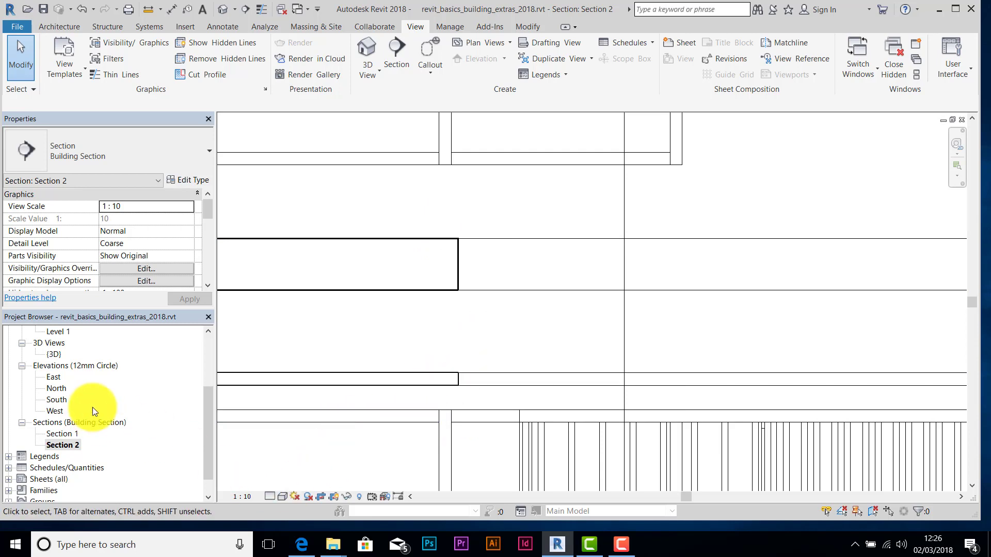
# On the Level 1 plan, start a Model In-Place family in the Ceilings category.
pyautogui.click(208, 406)
pyautogui.doubleClick(55, 365)
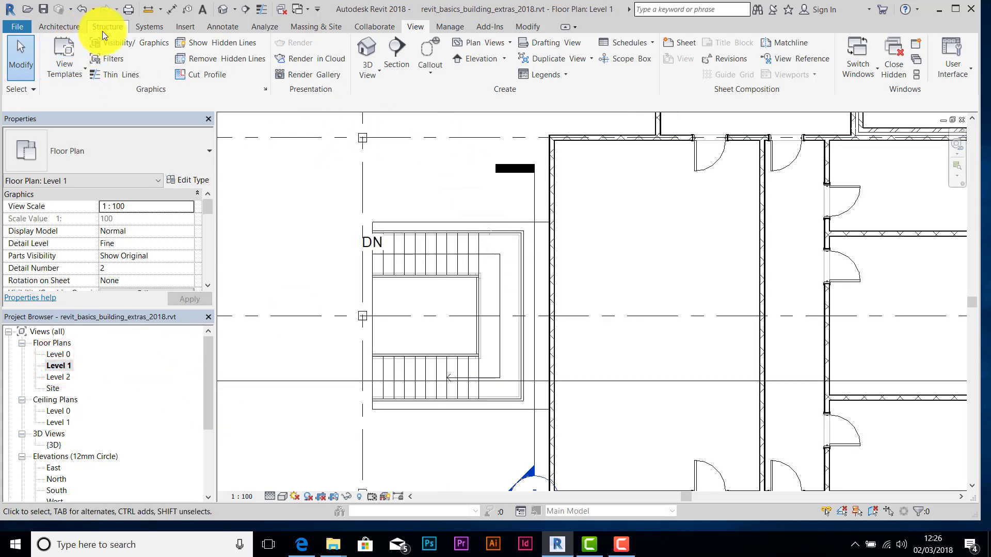
pyautogui.click(57, 27)
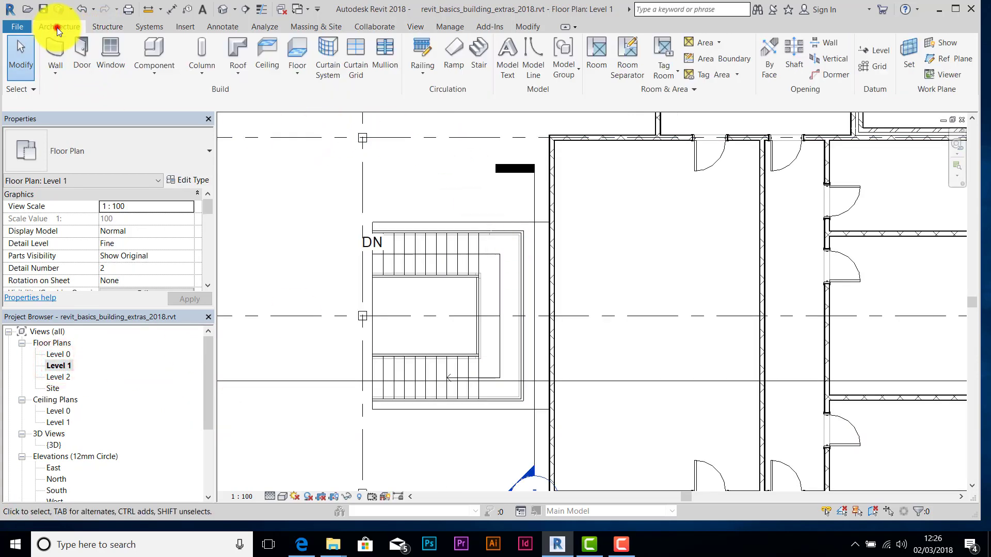
pyautogui.click(156, 74)
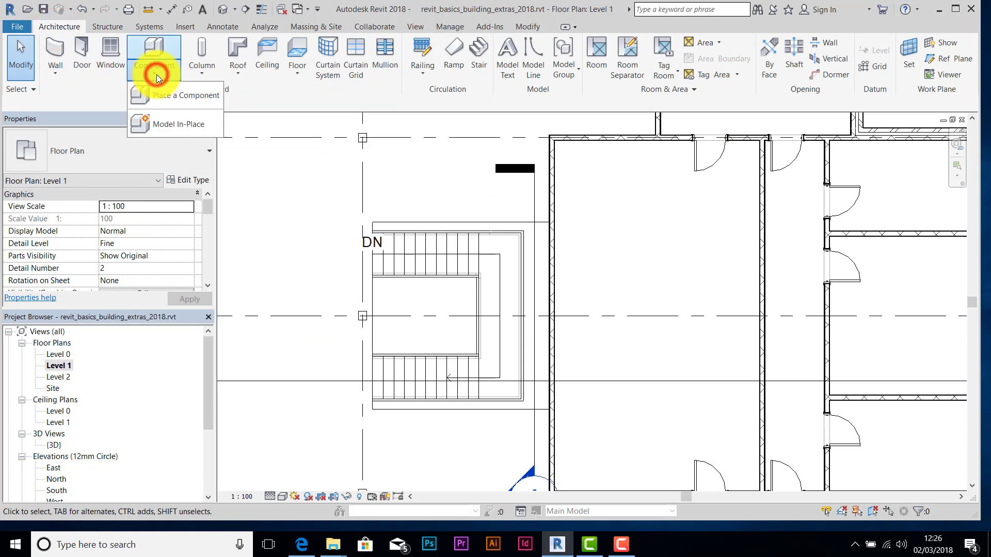
pyautogui.click(174, 124)
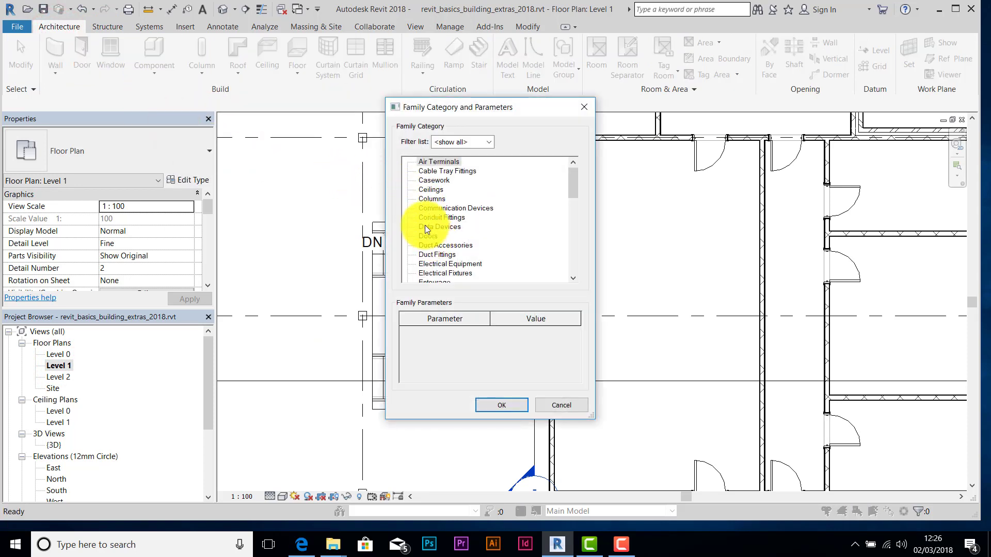
pyautogui.click(430, 190)
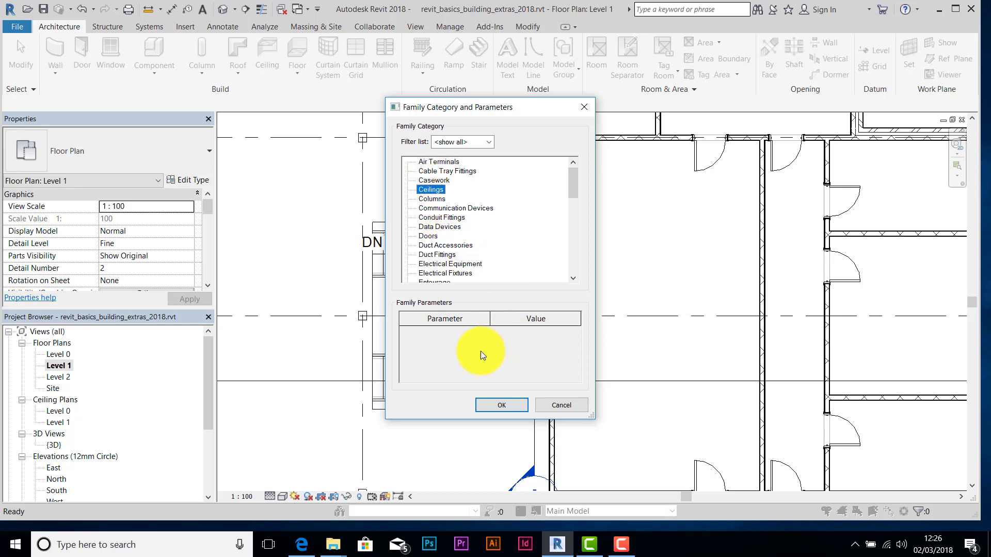
pyautogui.click(505, 405)
# Name the in-place model 'Stair Fascia 1'.
pyautogui.click(469, 253)
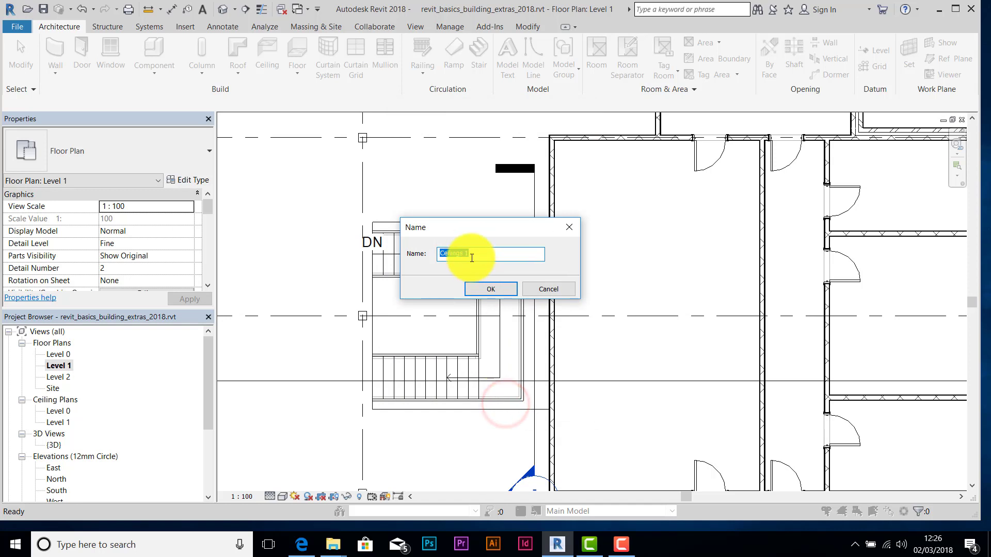
pyautogui.press('BackSpace')
pyautogui.press('BackSpace')
pyautogui.press('BackSpace')
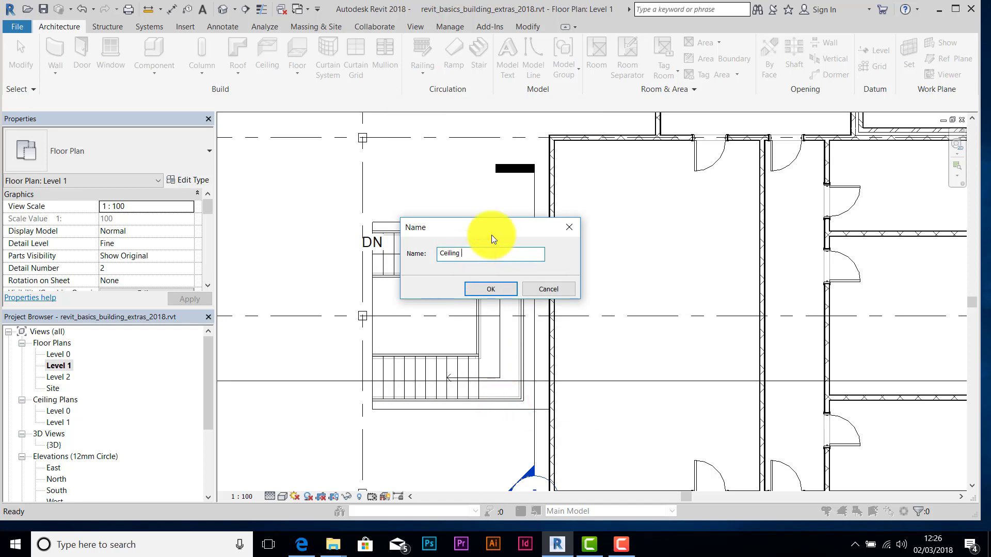
pyautogui.press('BackSpace')
pyautogui.press('BackSpace')
pyautogui.press('BackSpace')
pyautogui.press('BackSpace')
pyautogui.press('BackSpace')
pyautogui.press('BackSpace')
pyautogui.press('BackSpace')
pyautogui.write('Stair')
pyautogui.click(502, 288)
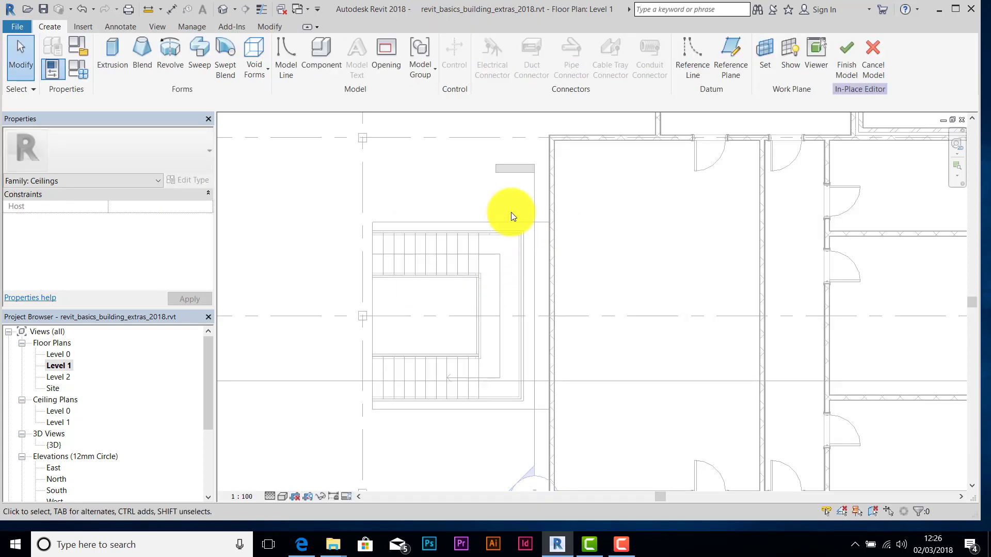
# Start a sweep and sketch its path along the stair's bottom edge.
pyautogui.click(199, 52)
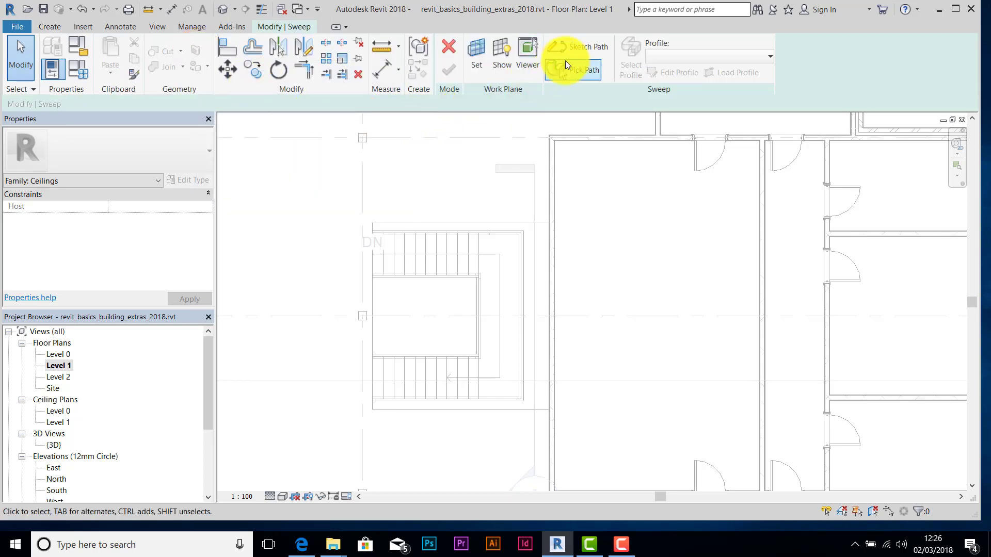
pyautogui.click(574, 51)
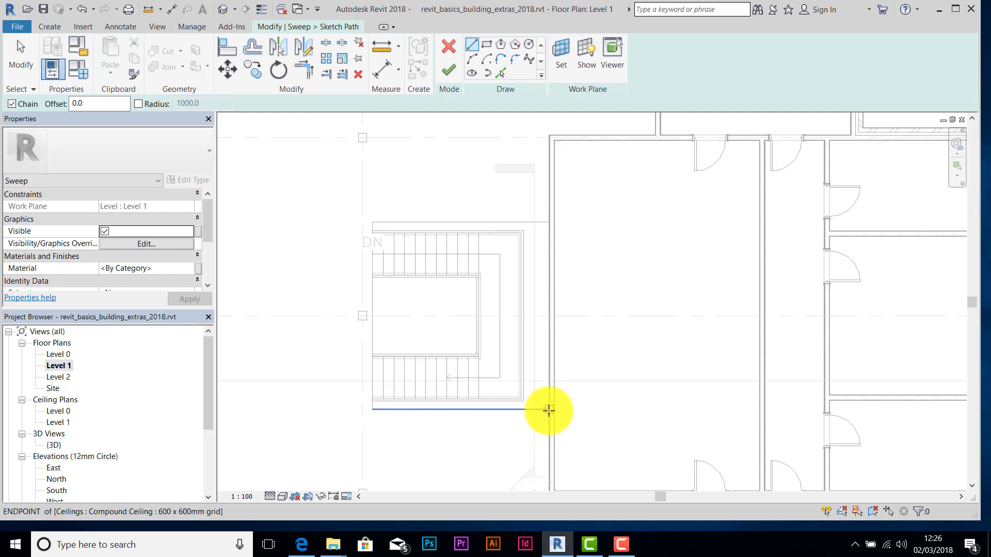
pyautogui.click(546, 409)
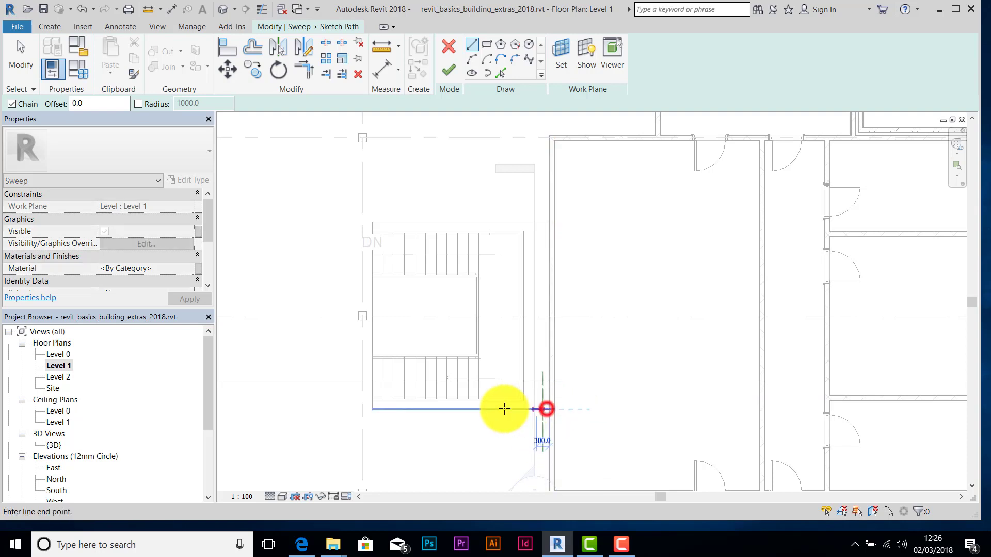
pyautogui.click(375, 410)
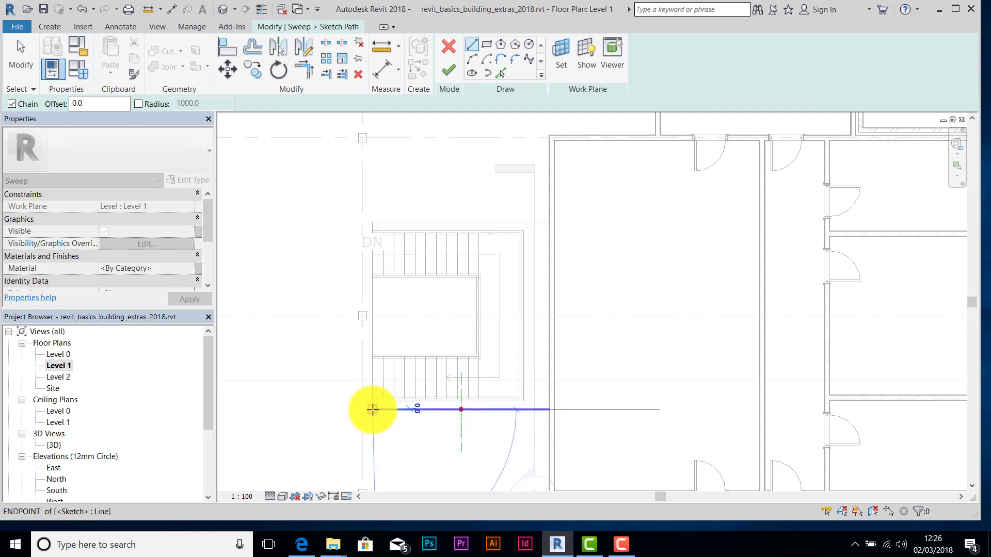
pyautogui.press('Escape')
pyautogui.press('Escape')
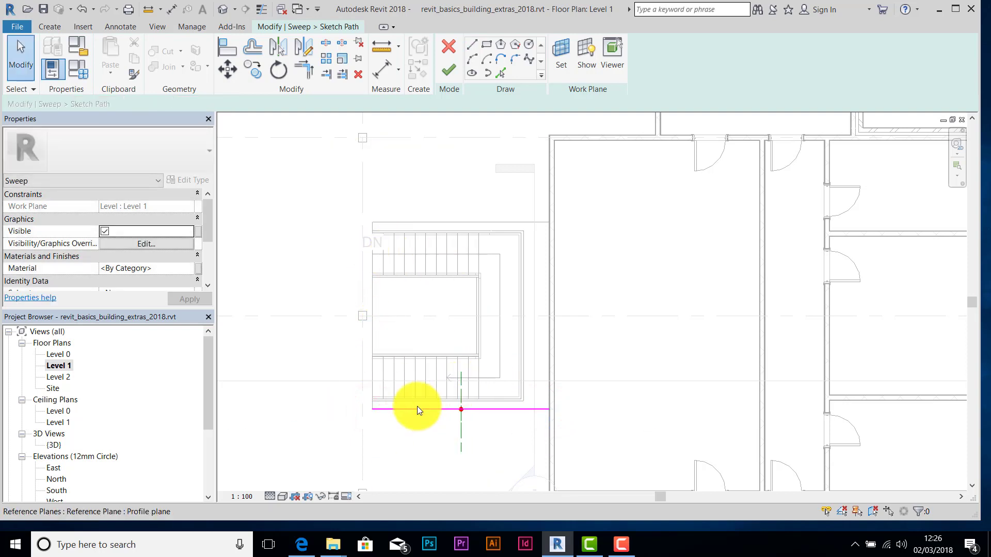
# Extend the path up the stair's left edge to the corner, dropping the stray diagonal.
pyautogui.scroll(3, 364, 289)
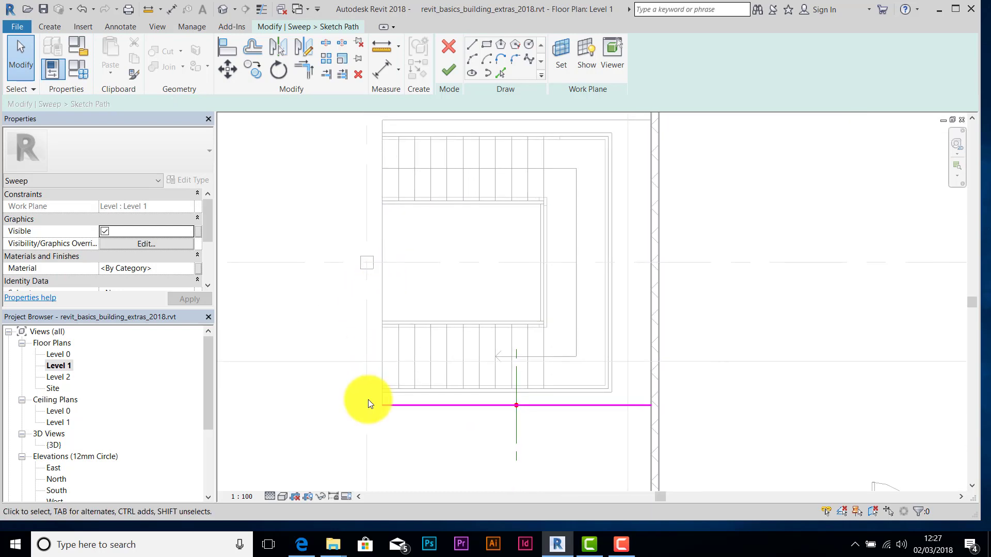
pyautogui.moveTo(398, 287); pyautogui.dragTo(395, 322, button='middle')
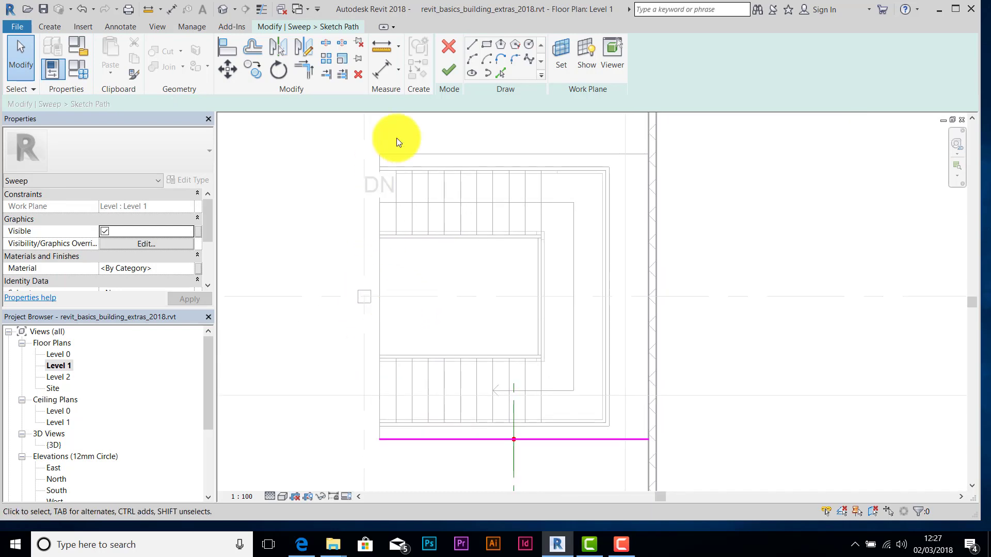
pyautogui.click(380, 439)
pyautogui.click(379, 246)
pyautogui.scroll(4, 379, 244)
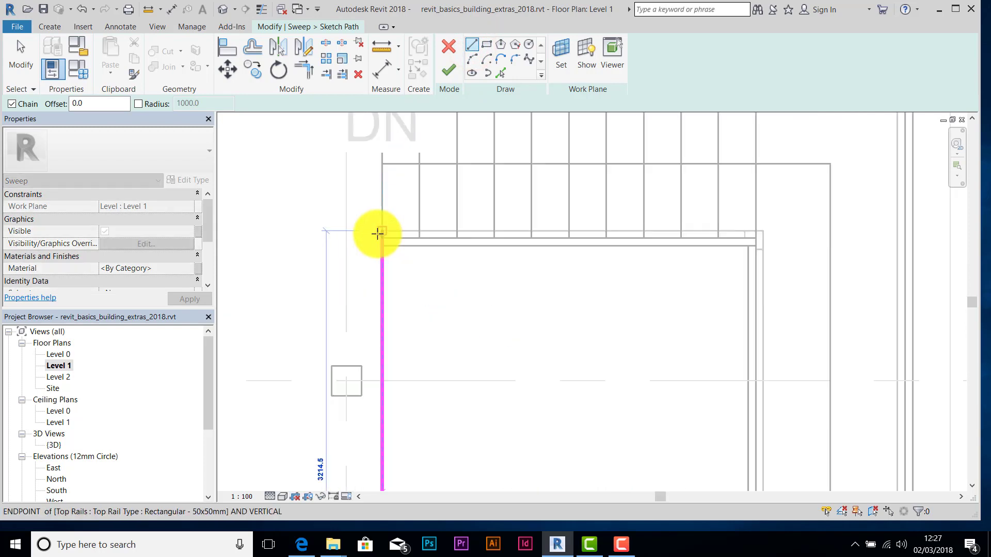
pyautogui.click(379, 239)
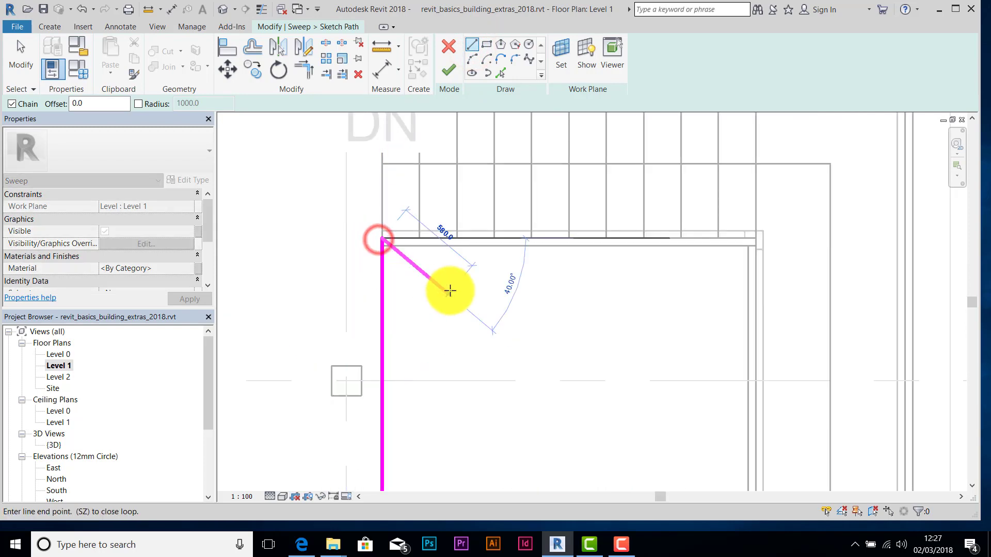
pyautogui.scroll(-4, 454, 298)
pyautogui.press('Escape')
pyautogui.press('Escape')
pyautogui.moveTo(502, 342); pyautogui.dragTo(432, 310, button='middle')
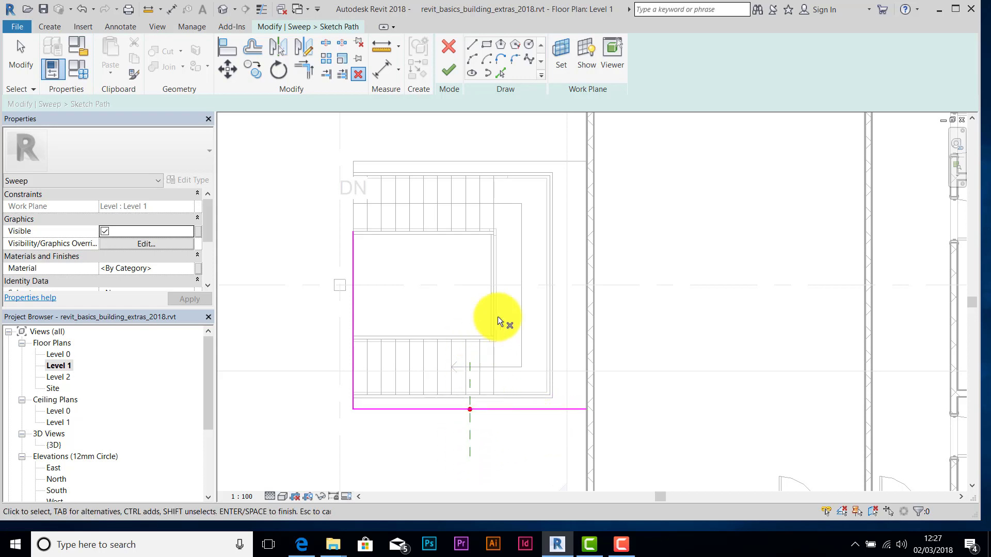
# Accept the sweep path and open Section 2, centred on the floor corner, for profile editing.
pyautogui.click(447, 70)
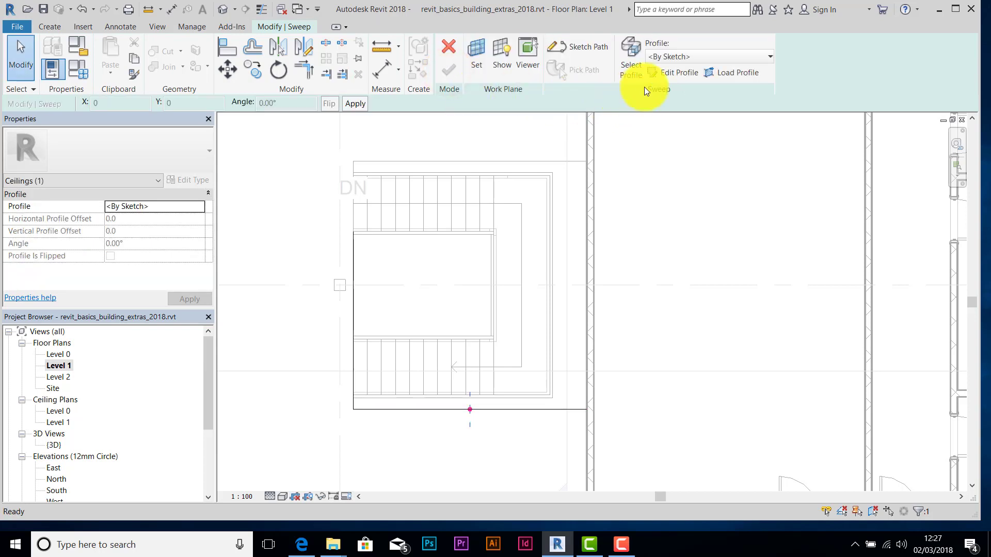
pyautogui.click(676, 72)
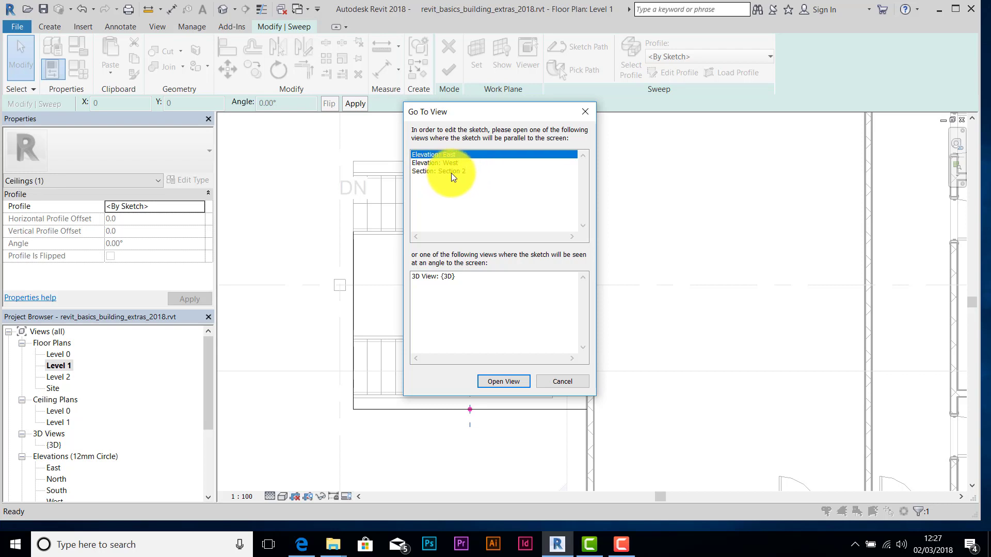
pyautogui.doubleClick(452, 171)
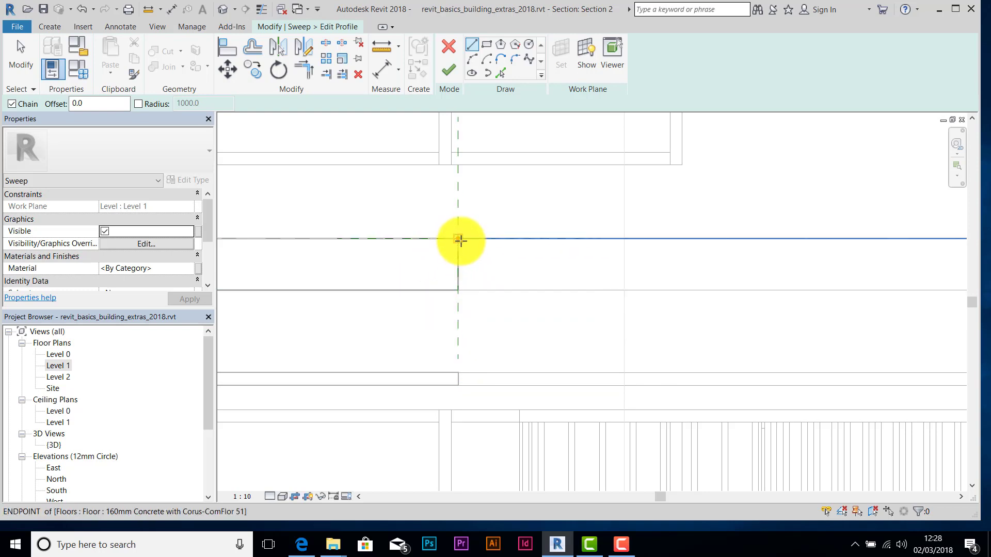
pyautogui.click(457, 239)
pyautogui.scroll(2, 457, 238)
pyautogui.moveTo(458, 270); pyautogui.dragTo(480, 232, button='middle')
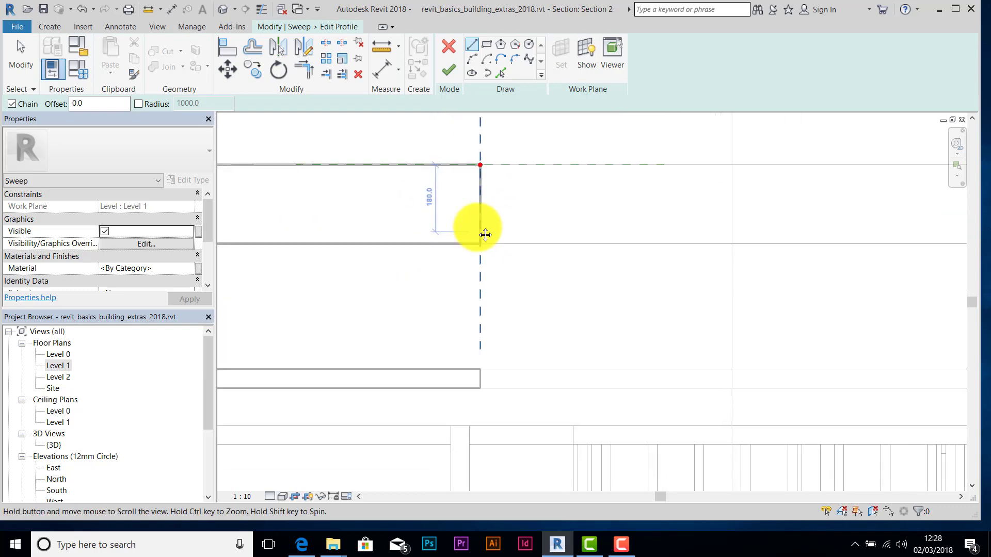
# Draw the profile's lower edges: vertical face, ceiling edge, drop, 125 bottom edge and 45° chamfers.
pyautogui.click(480, 163)
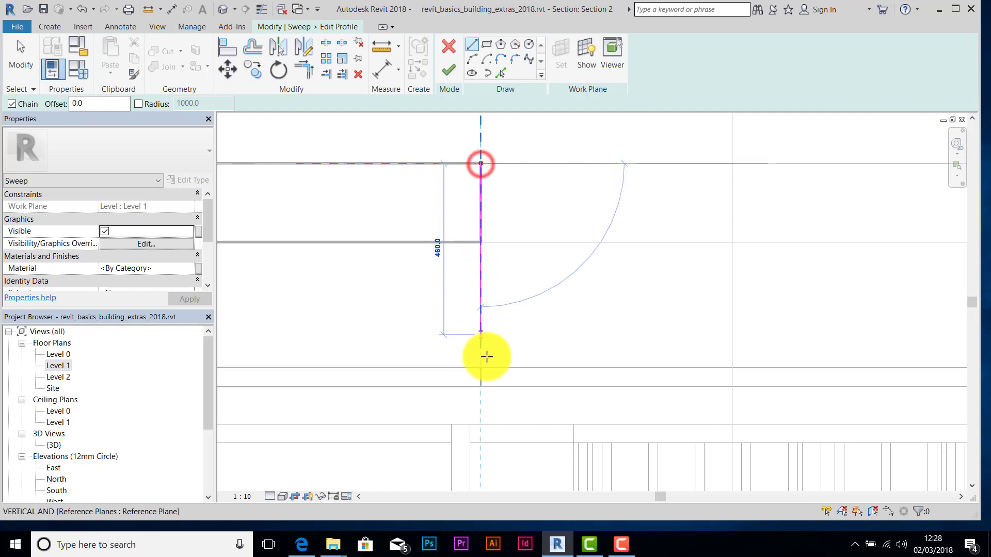
pyautogui.click(480, 387)
pyautogui.scroll(4, 451, 388)
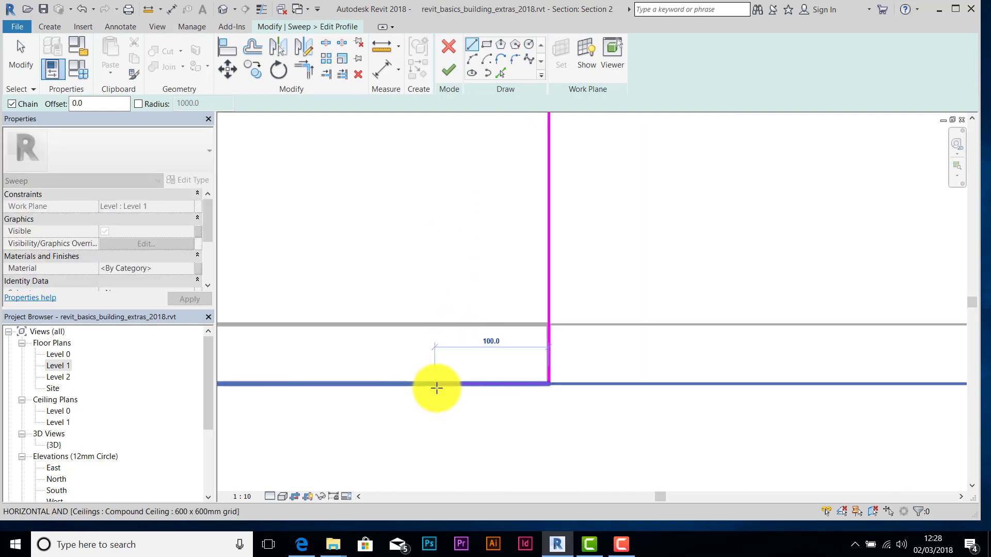
pyautogui.scroll(2, 432, 388)
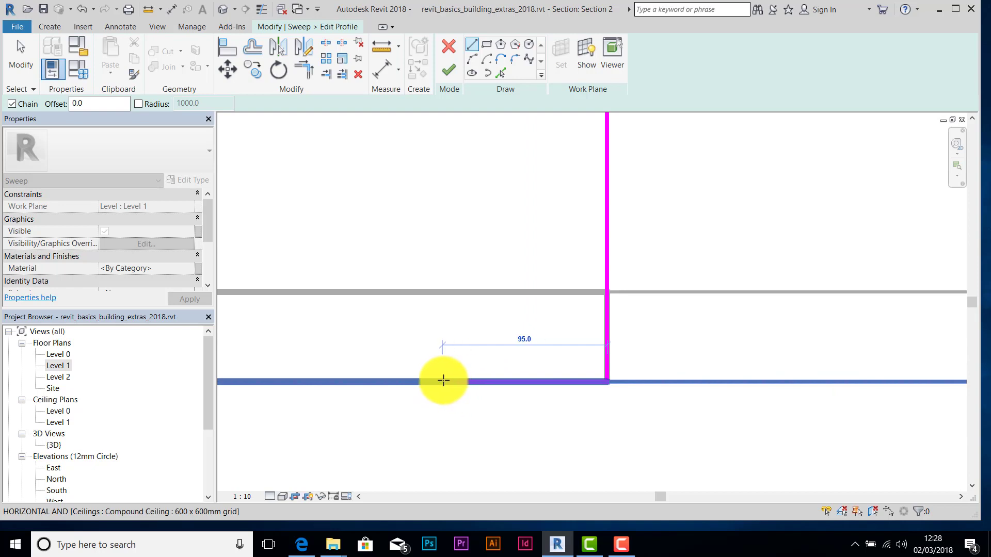
pyautogui.click(434, 381)
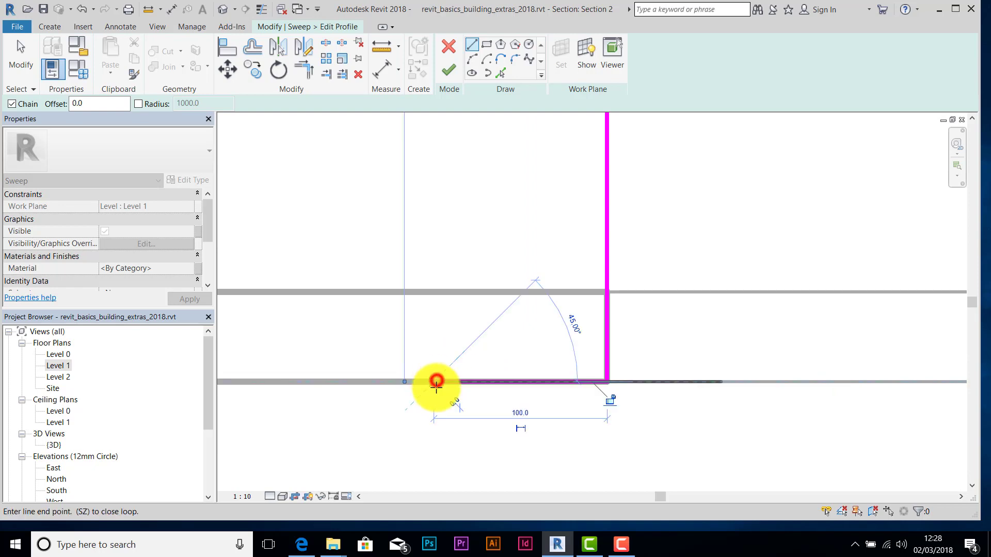
pyautogui.click(438, 425)
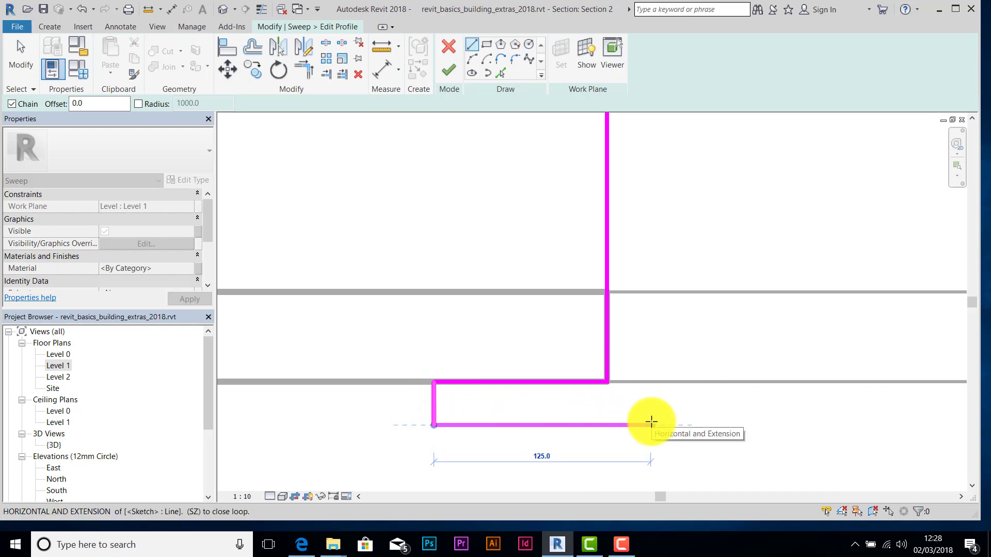
pyautogui.click(651, 422)
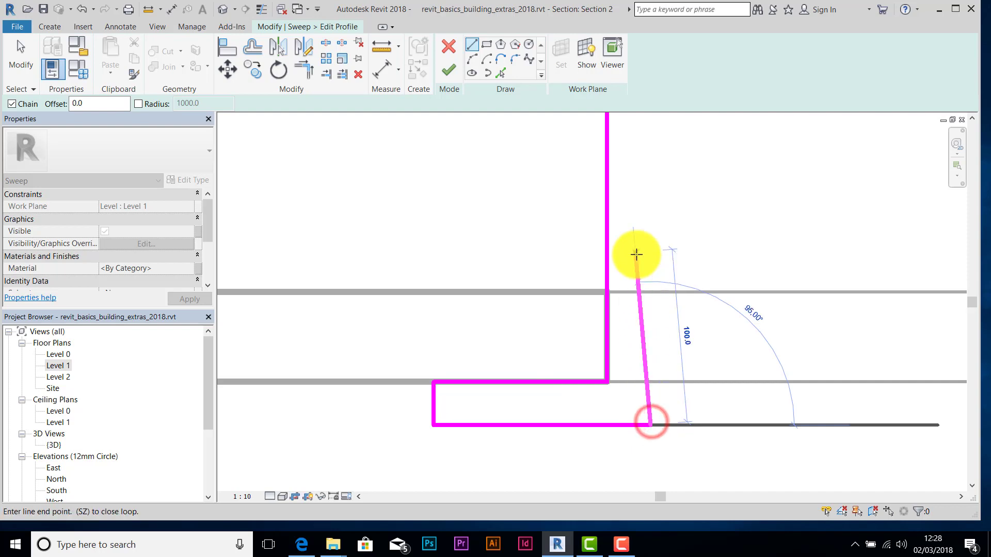
pyautogui.scroll(-4, 643, 230)
pyautogui.scroll(1, 606, 370)
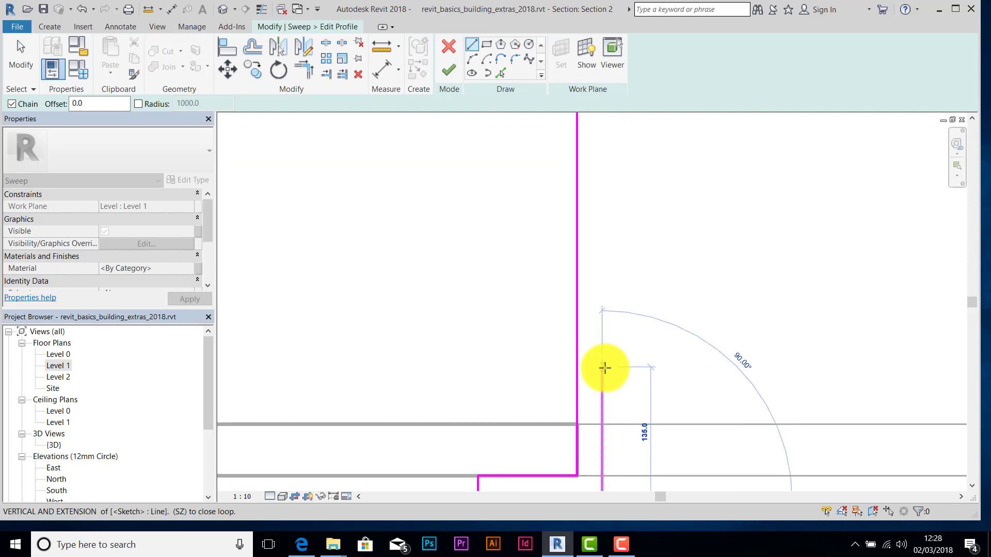
pyautogui.click(604, 368)
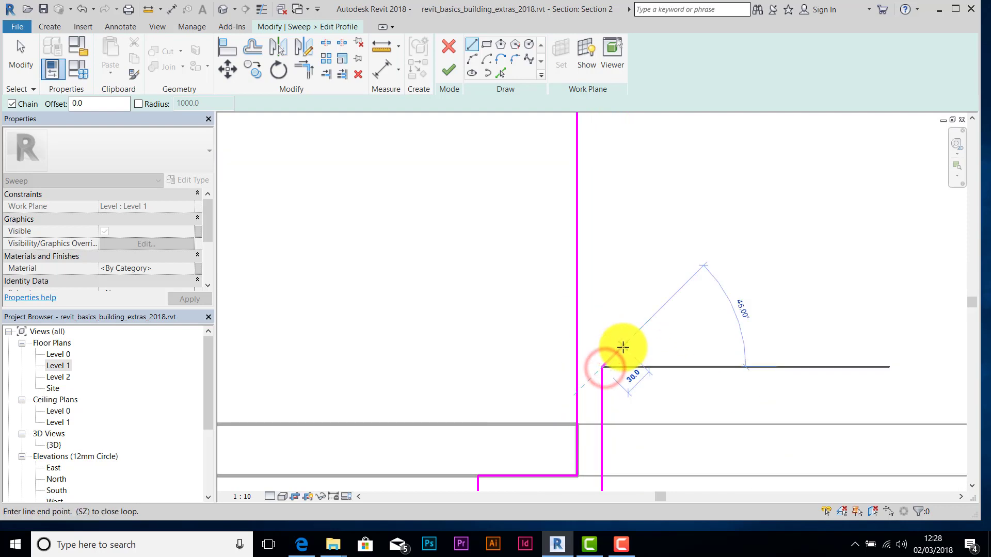
pyautogui.click(623, 346)
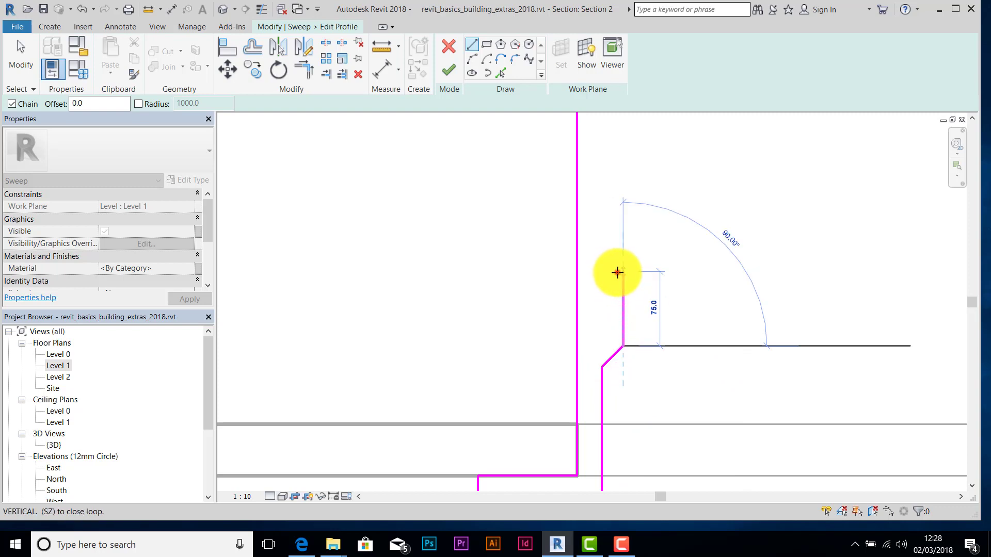
pyautogui.click(618, 272)
pyautogui.click(603, 255)
# Complete the profile's upper edges with the 125 top edge, closing the loop at the wall corner.
pyautogui.scroll(-2, 593, 217)
pyautogui.moveTo(593, 206); pyautogui.dragTo(583, 394, button='middle')
pyautogui.scroll(5, 583, 200)
pyautogui.moveTo(581, 204); pyautogui.dragTo(640, 279, button='middle')
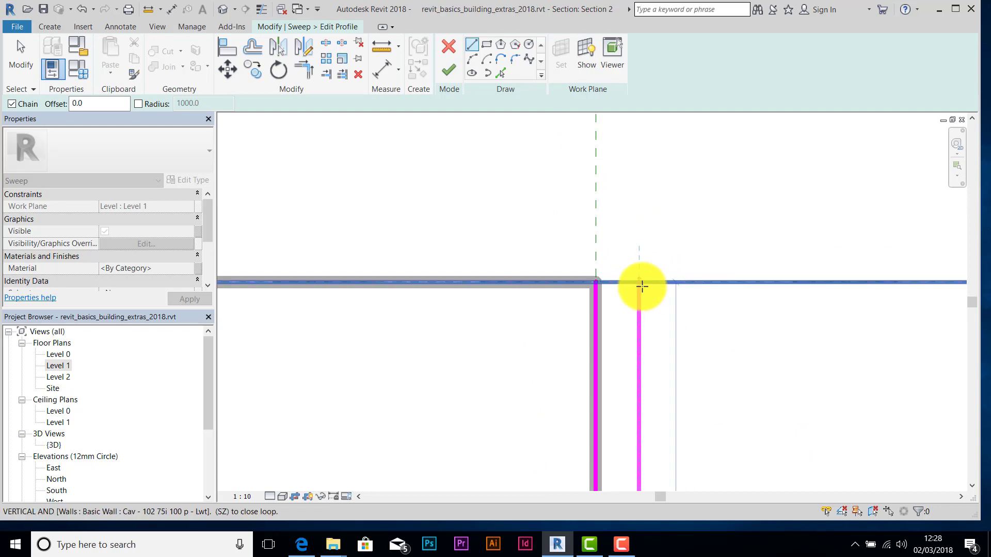
pyautogui.click(639, 282)
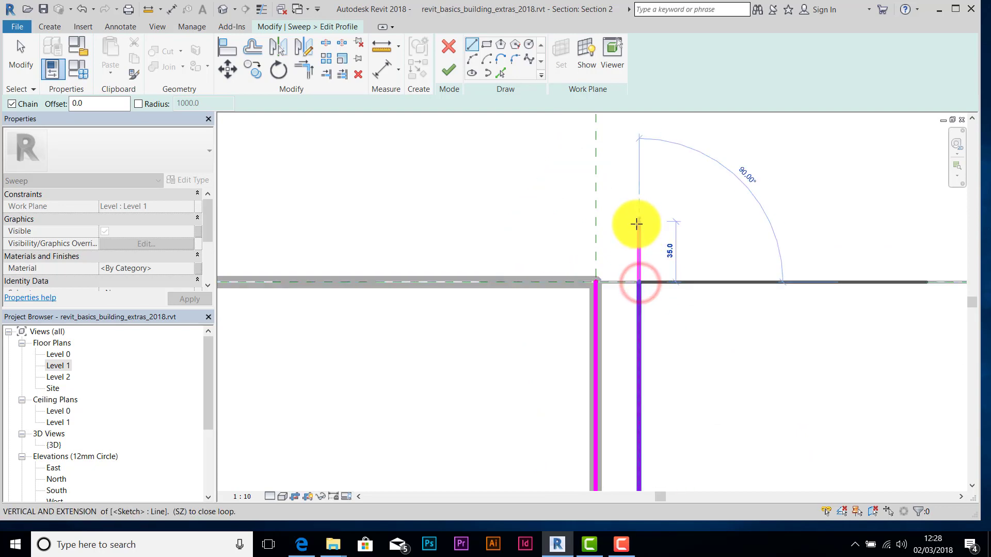
pyautogui.click(638, 237)
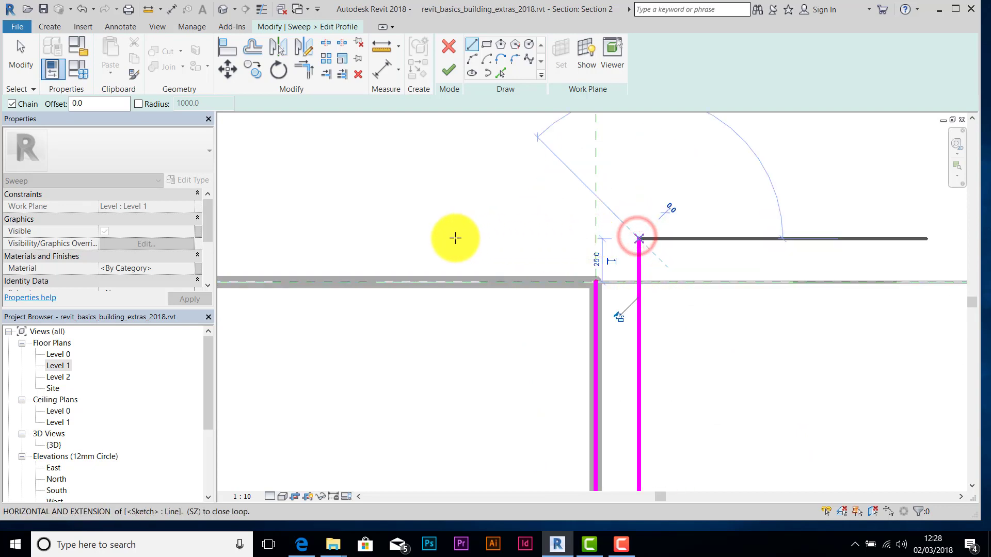
pyautogui.click(423, 238)
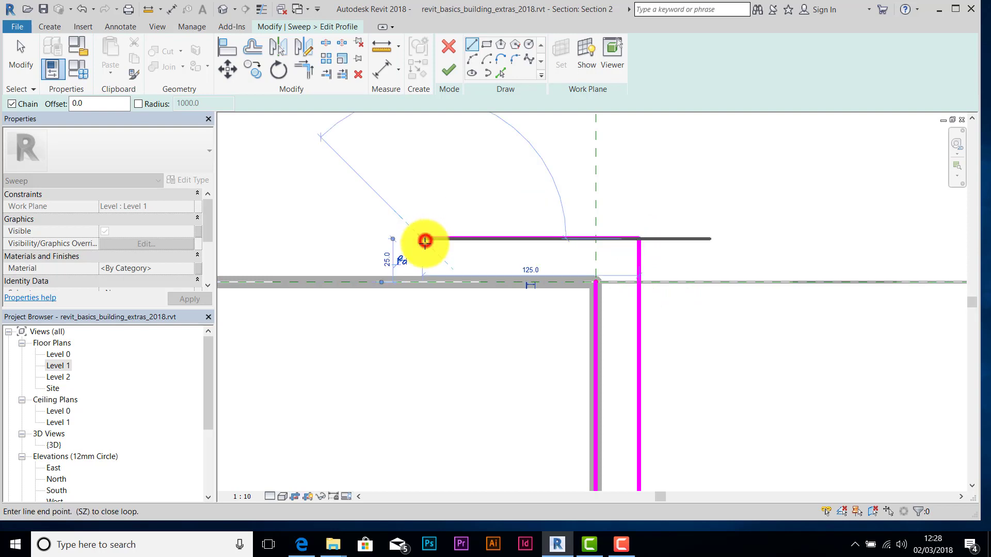
pyautogui.click(422, 282)
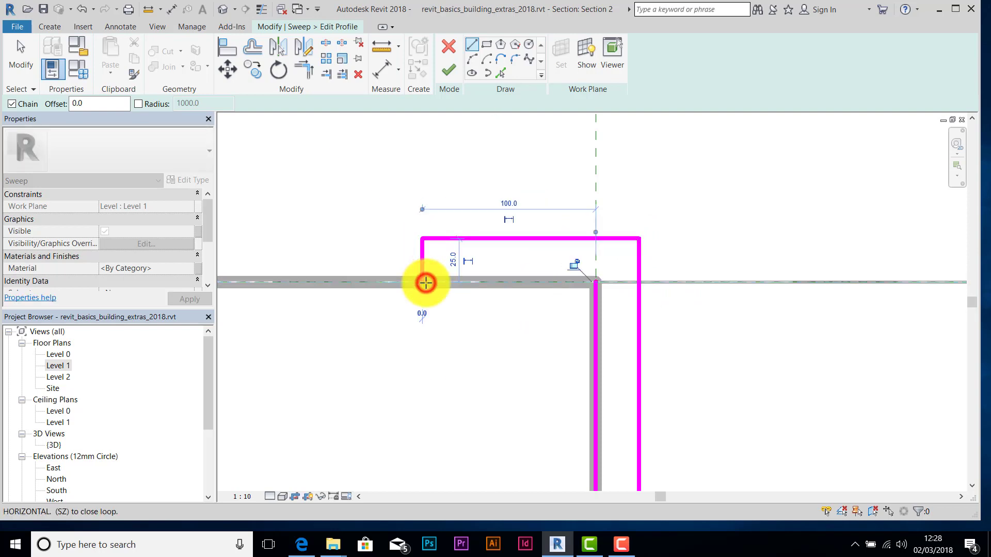
pyautogui.click(593, 280)
pyautogui.scroll(-5, 630, 251)
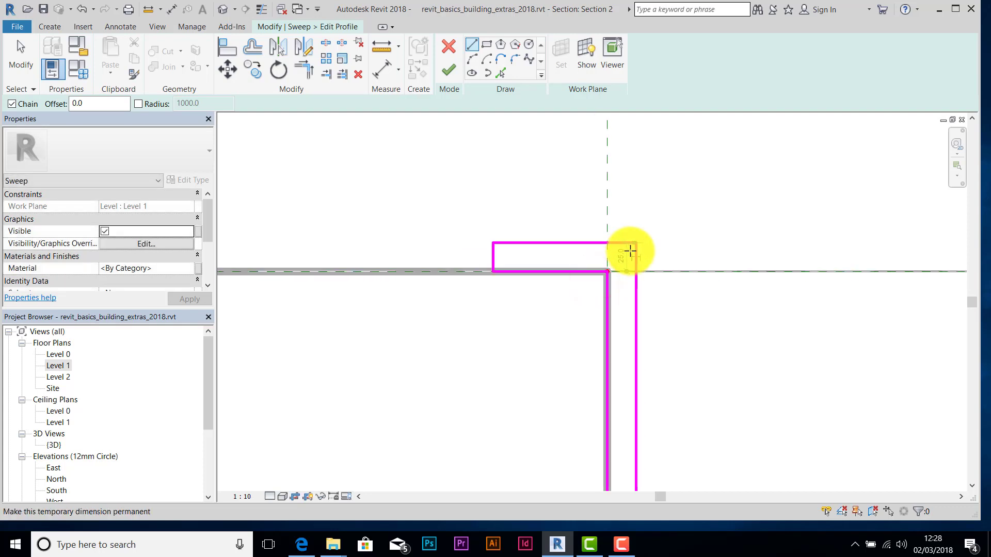
pyautogui.scroll(-3, 635, 262)
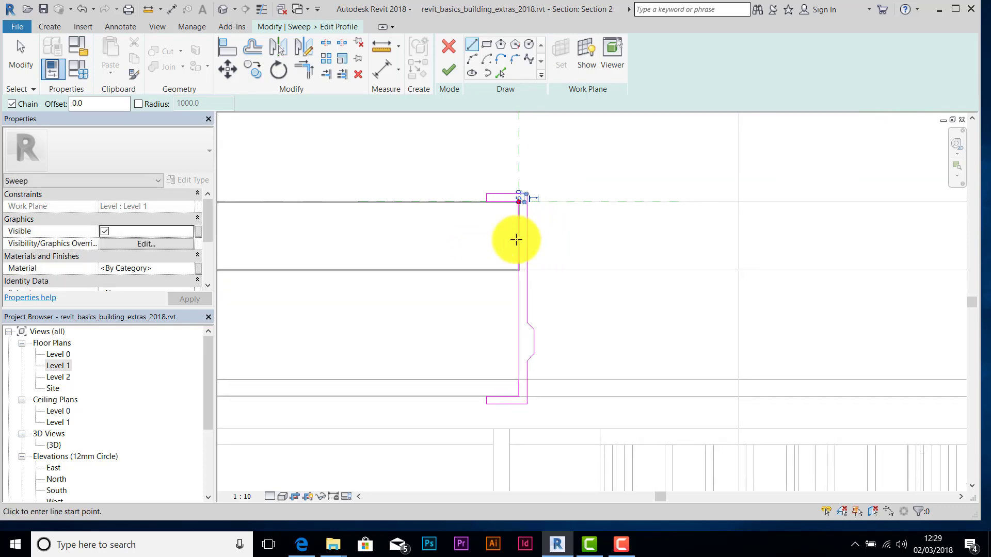
pyautogui.click(526, 195)
pyautogui.press('Escape')
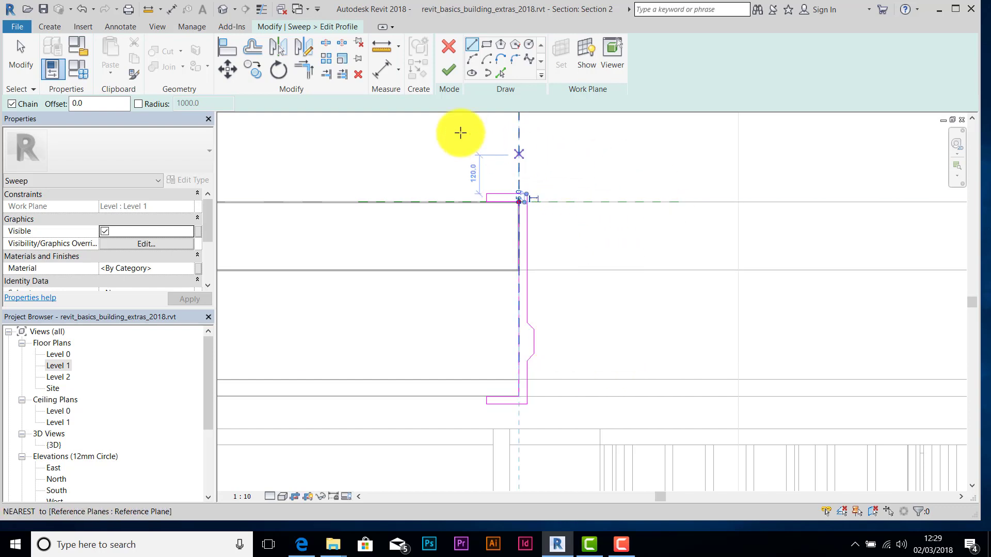
# Check the profile sketch lines, then commit the profile and create the Stair Fascia 1 sweep.
pyautogui.click(18, 57)
pyautogui.moveTo(443, 172); pyautogui.dragTo(576, 429)
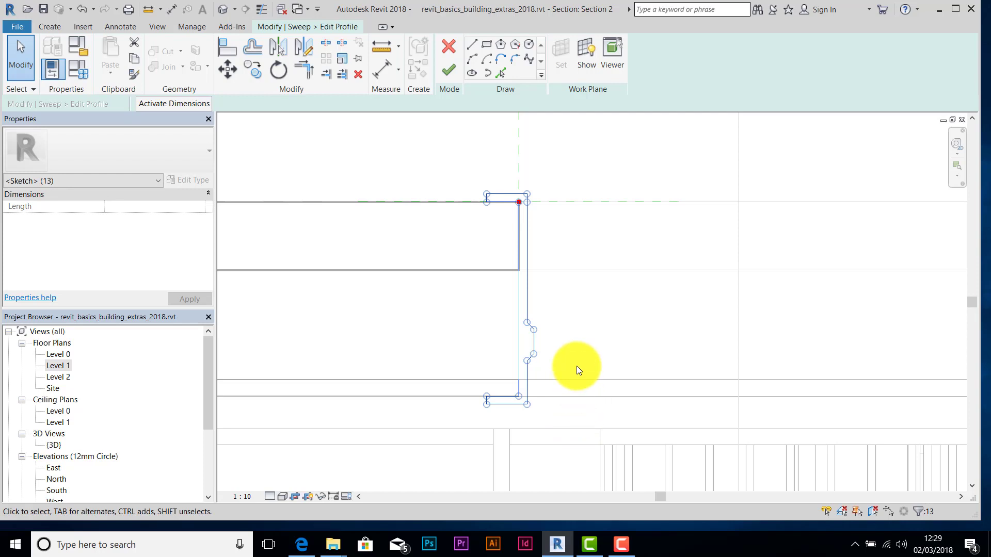
pyautogui.scroll(-4, 579, 351)
pyautogui.moveTo(675, 343)
pyautogui.mouseDown(button='middle')
pyautogui.moveTo(521, 310)
pyautogui.moveTo(419, 302)
pyautogui.mouseUp(button='middle')
pyautogui.scroll(2, 424, 270)
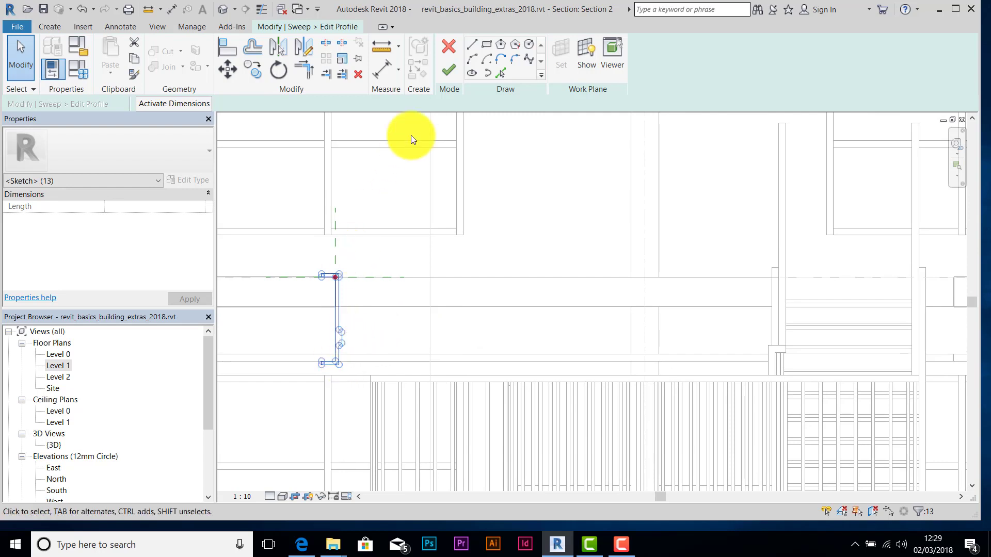
pyautogui.click(444, 67)
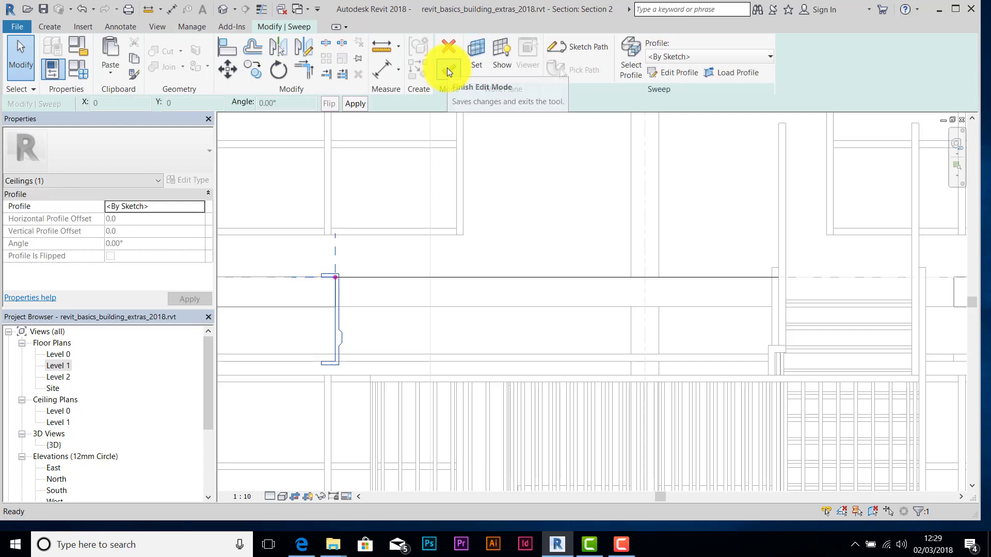
pyautogui.click(446, 67)
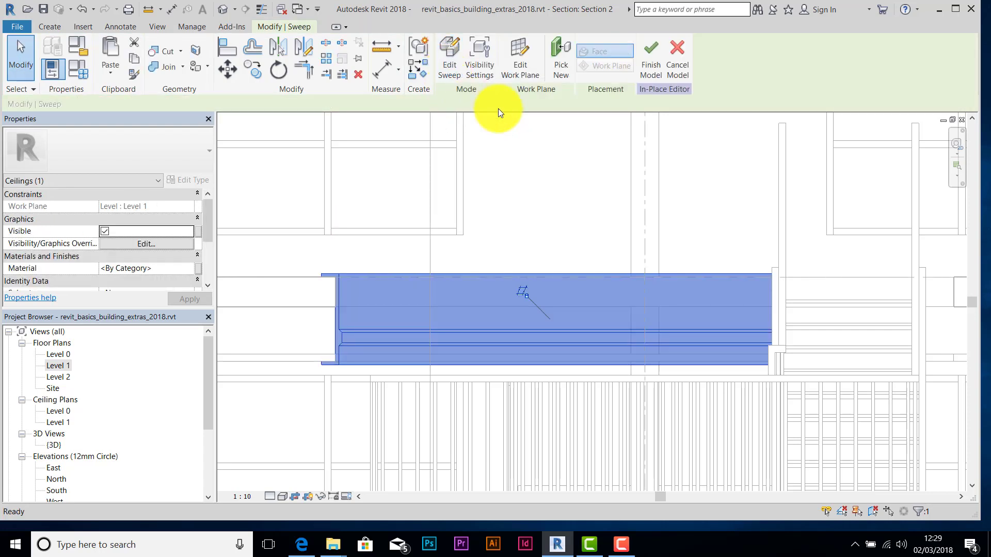
# Finish the in-place fascia model and orbit the {3D} view around the new stair fascia.
pyautogui.click(647, 63)
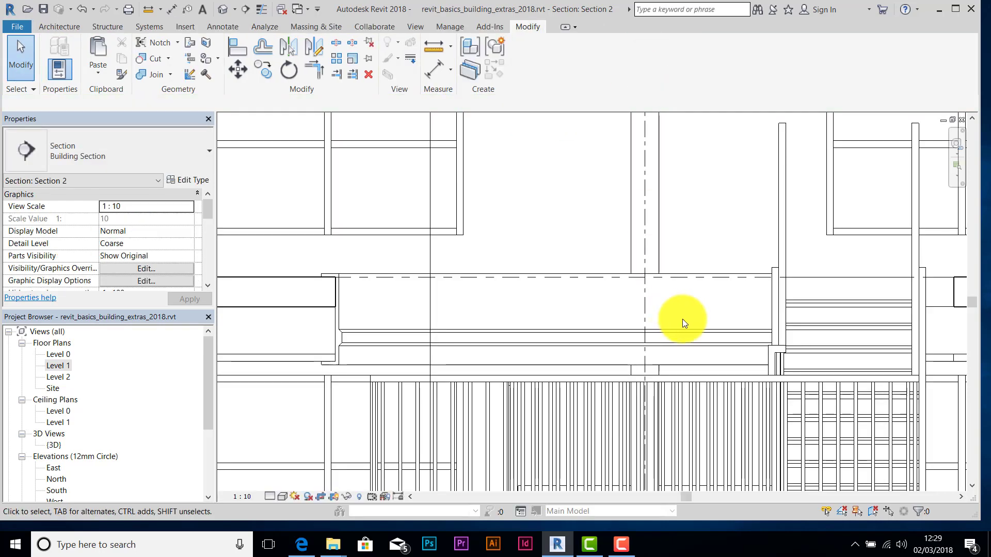
pyautogui.scroll(-1, 682, 319)
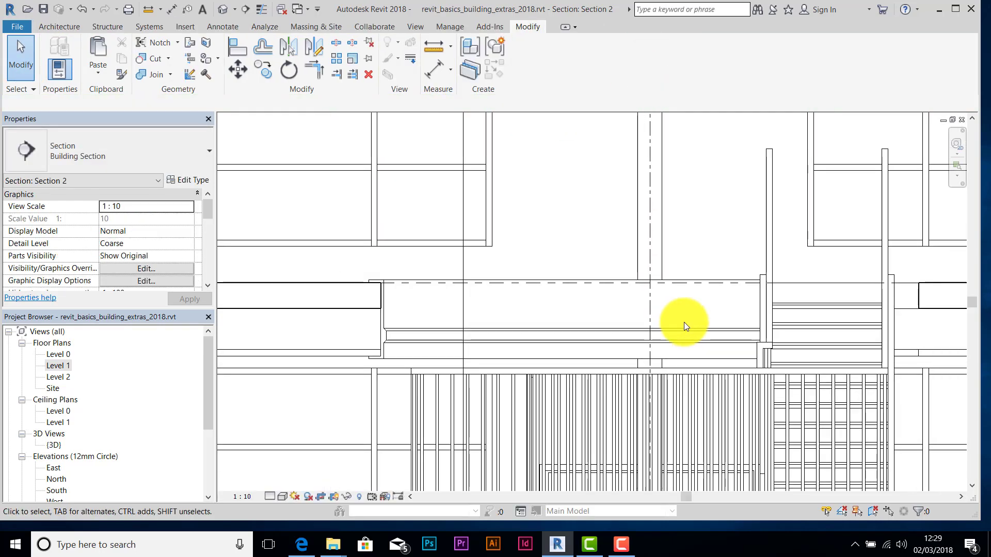
pyautogui.click(433, 333)
pyautogui.click(57, 447)
pyautogui.doubleClick(57, 448)
pyautogui.scroll(2, 693, 376)
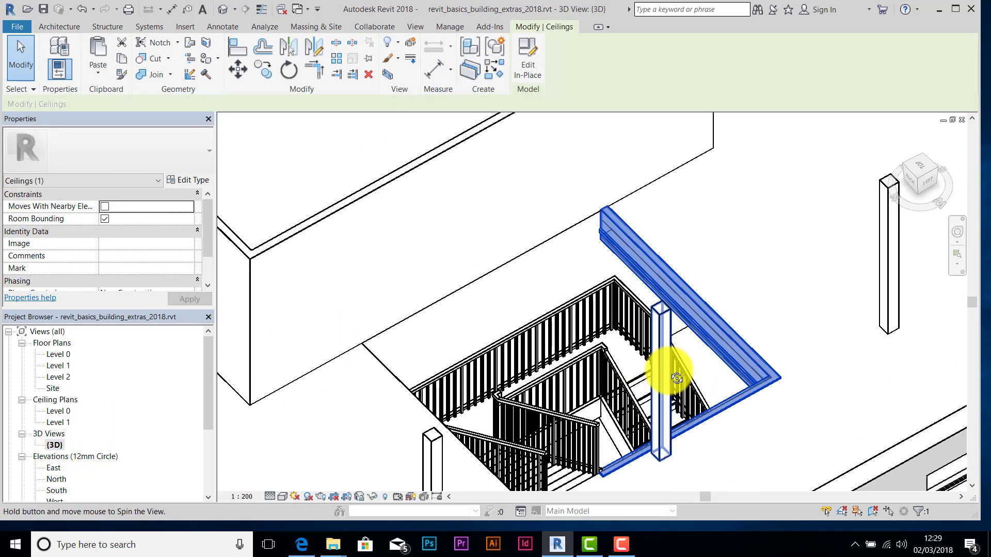
pyautogui.keyDown('shift'); pyautogui.moveTo(692, 376); pyautogui.dragTo(445, 352, button='middle'); pyautogui.keyUp('shift')
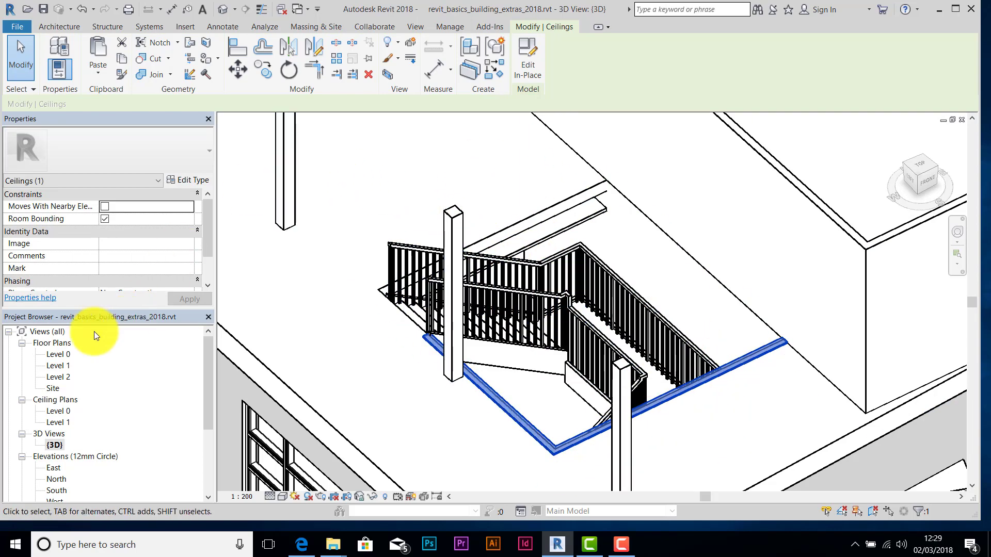
# On Level 1, create a new Ceilings-category in-place model named Stair Fascia.
pyautogui.doubleClick(58, 366)
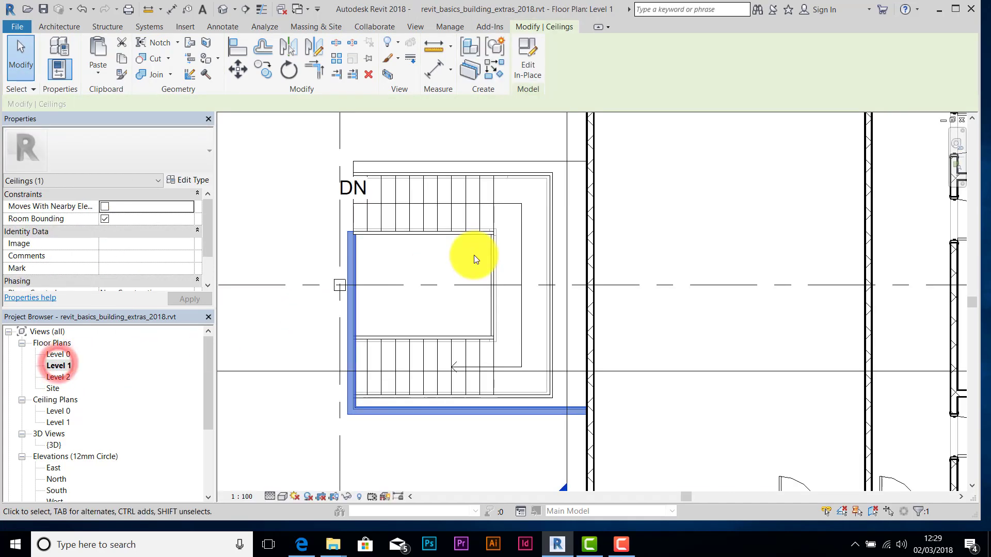
pyautogui.click(60, 26)
pyautogui.click(160, 73)
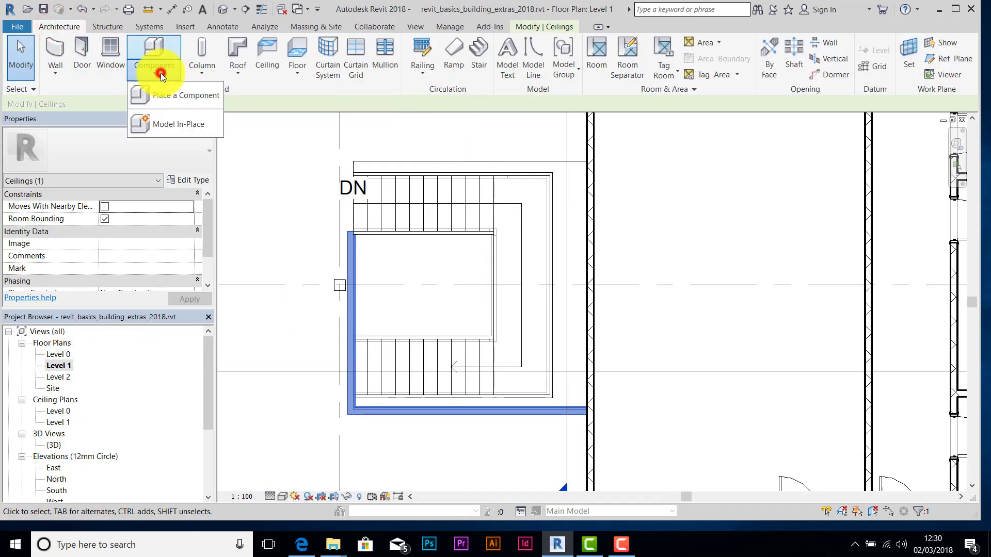
pyautogui.click(177, 122)
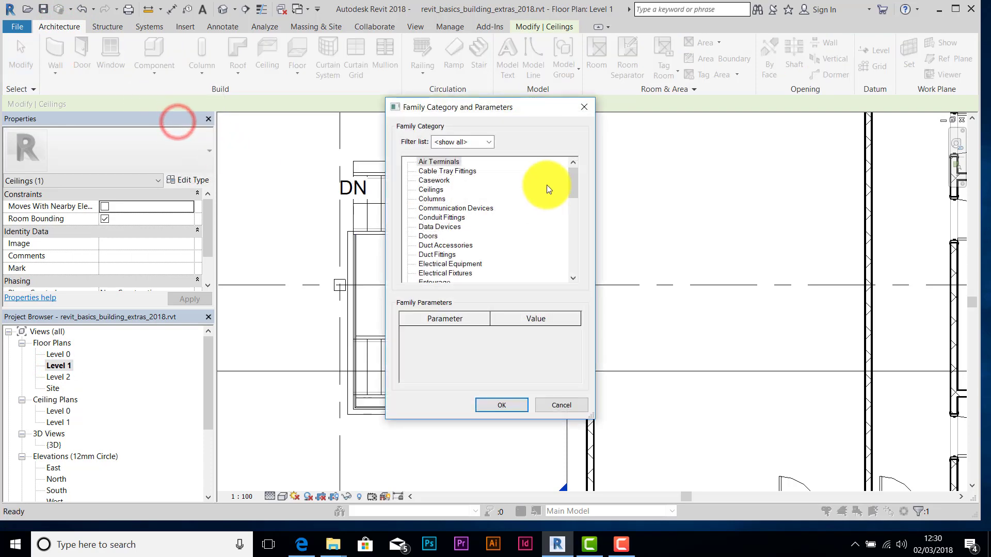
pyautogui.doubleClick(426, 190)
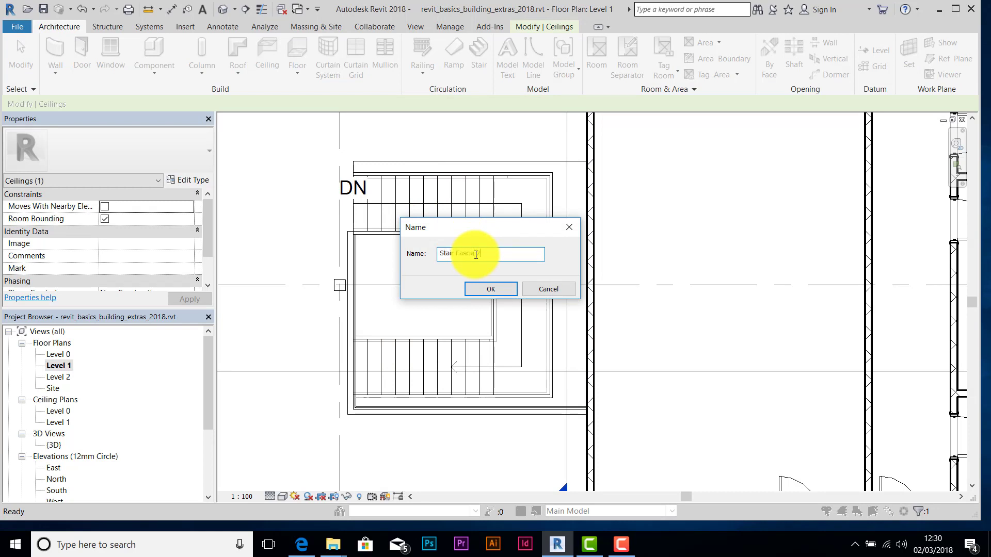
pyautogui.click(500, 287)
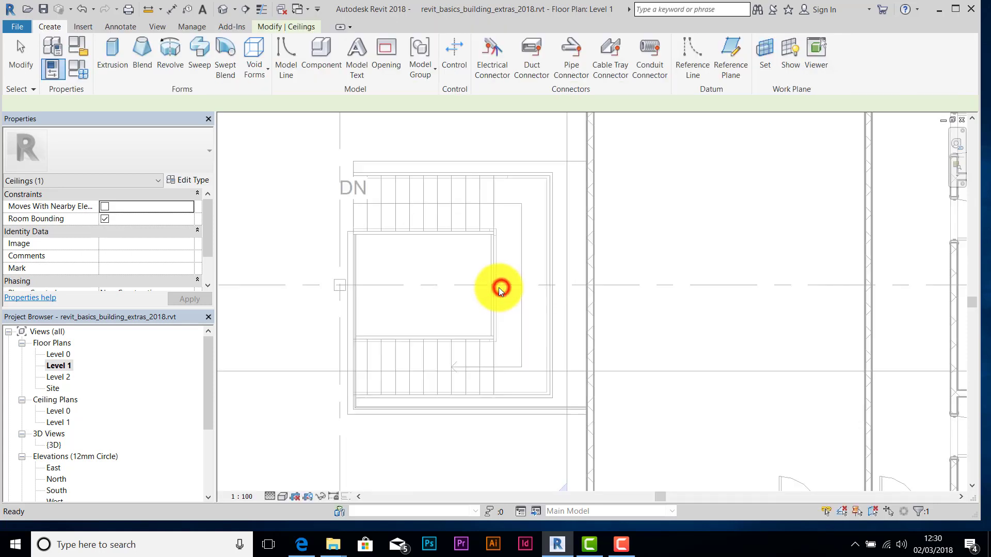
# Start a sweep and sketch its path along the stairwell's top edge with a short drop, then finish it.
pyautogui.click(199, 55)
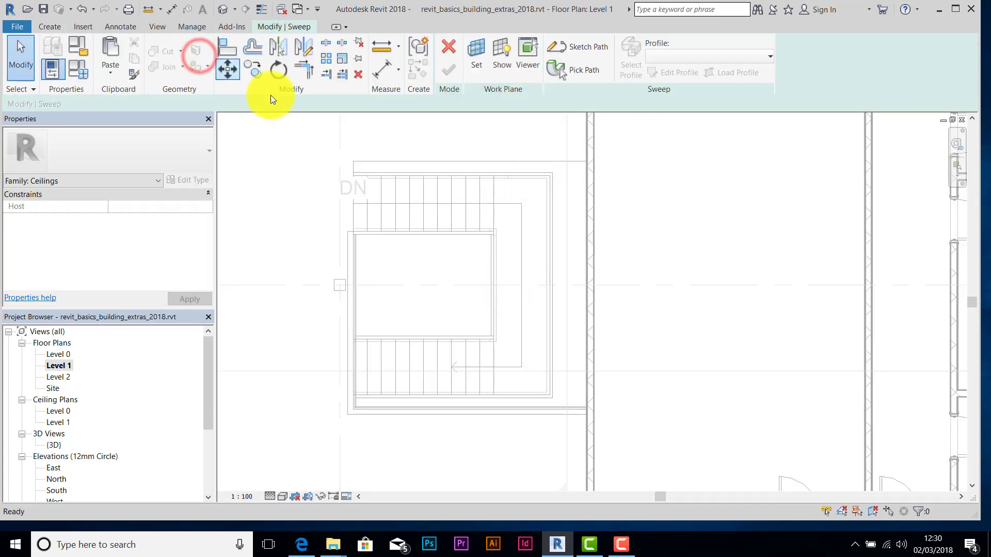
pyautogui.click(582, 48)
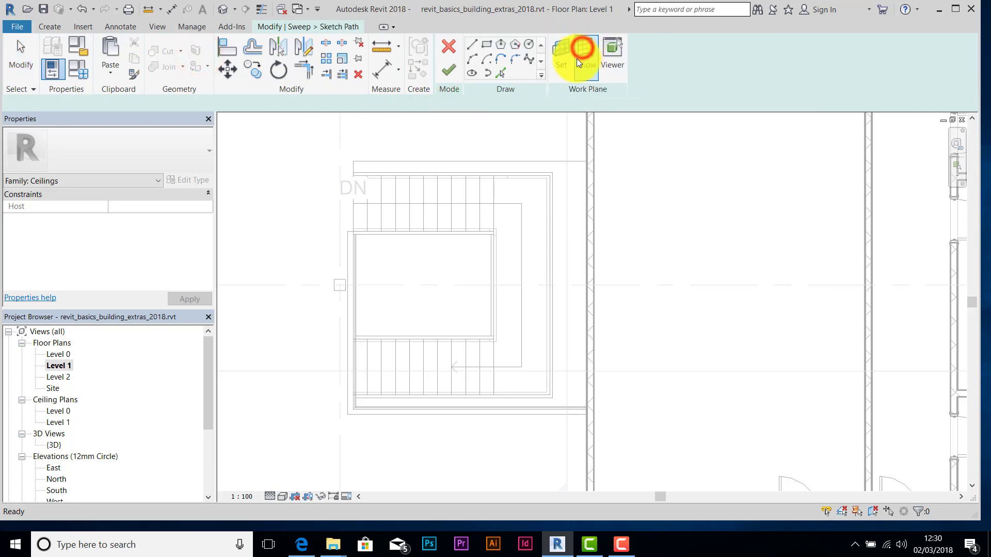
pyautogui.click(586, 161)
pyautogui.click(350, 160)
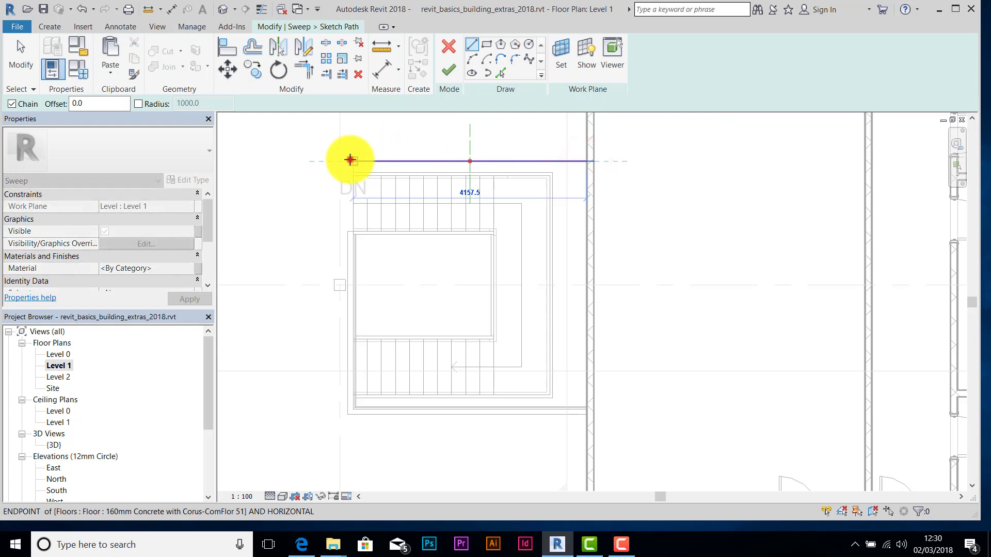
pyautogui.scroll(3, 350, 164)
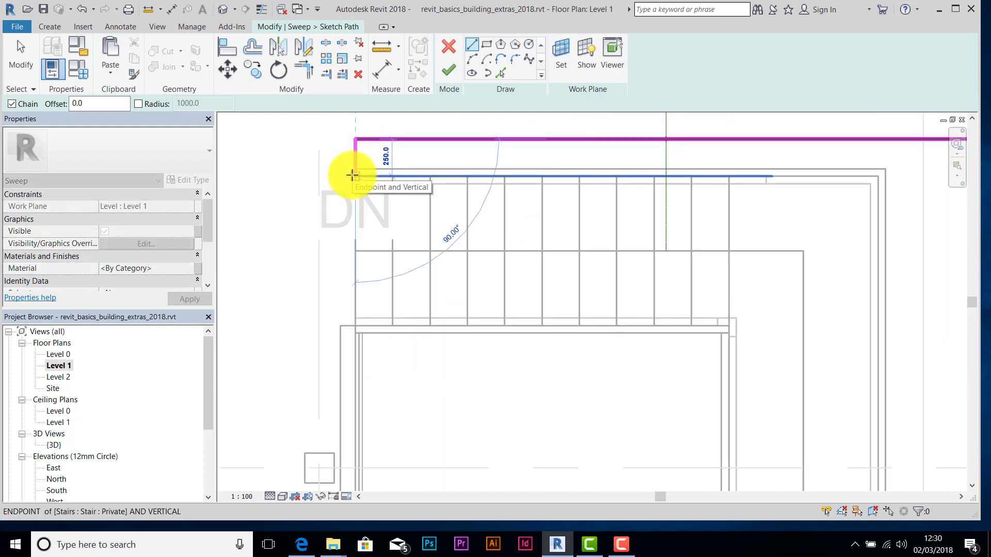
pyautogui.click(353, 176)
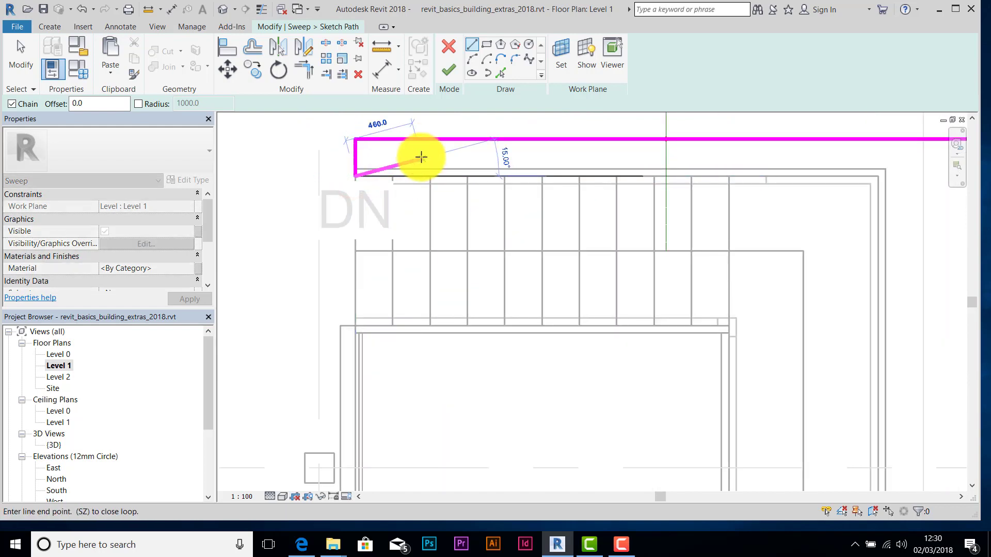
pyautogui.press('Escape')
pyautogui.press('Escape')
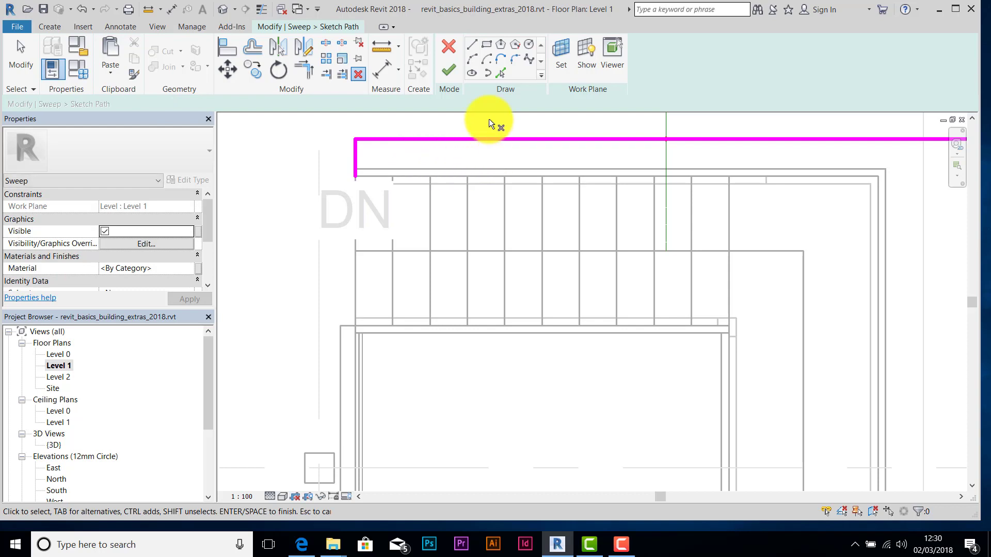
pyautogui.scroll(-2, 539, 139)
pyautogui.moveTo(539, 140); pyautogui.dragTo(447, 250, button='middle')
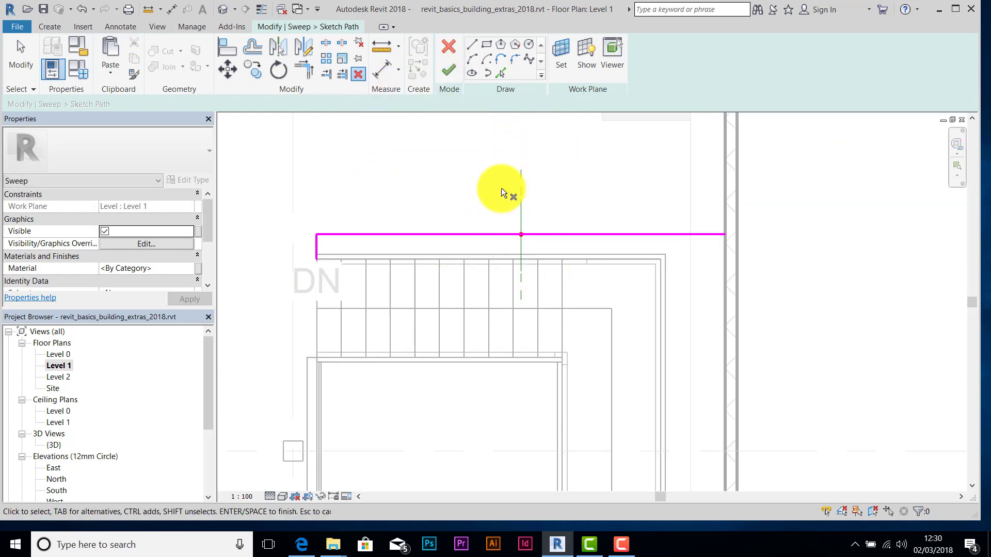
pyautogui.click(446, 72)
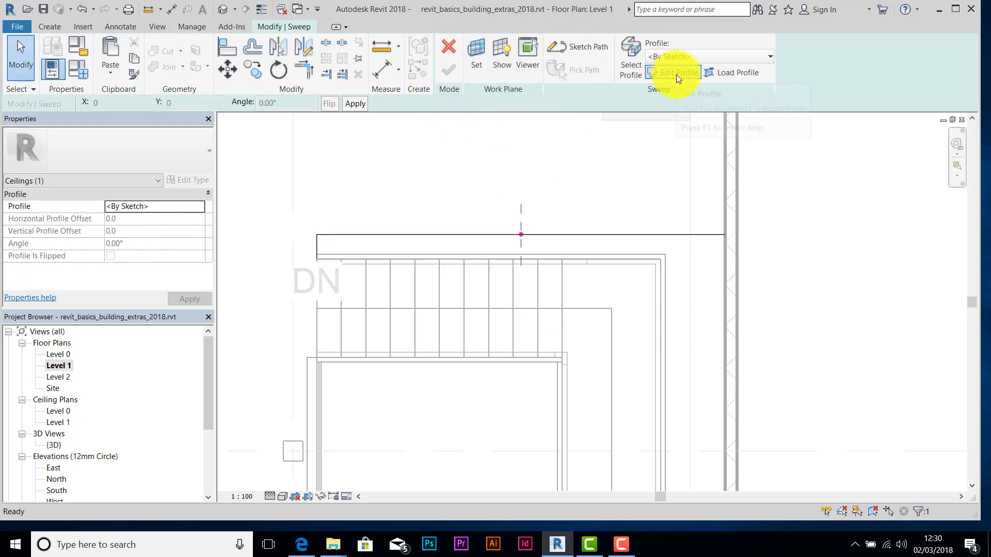
# Open Section 2 for the sweep profile and paste in the copied fascia profile shape.
pyautogui.click(676, 74)
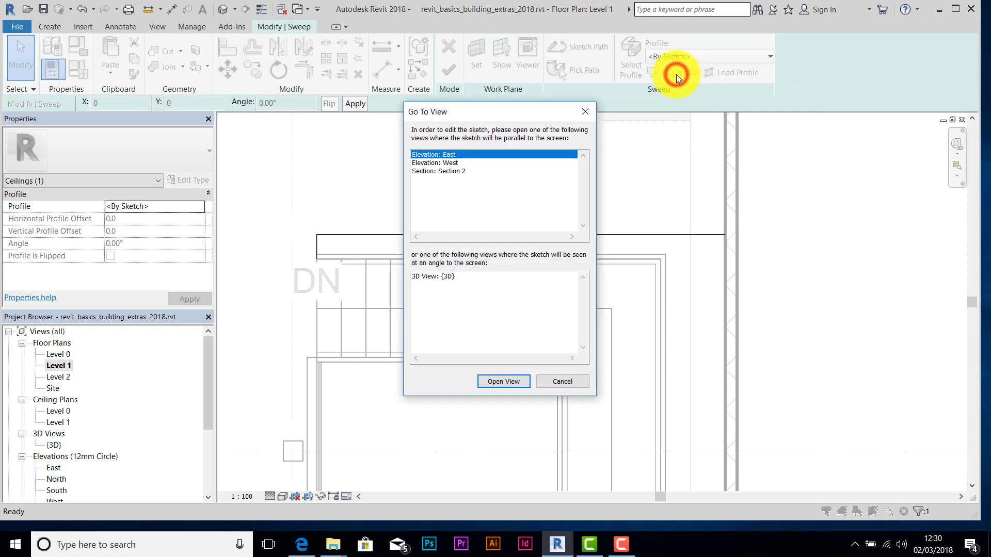
pyautogui.doubleClick(444, 172)
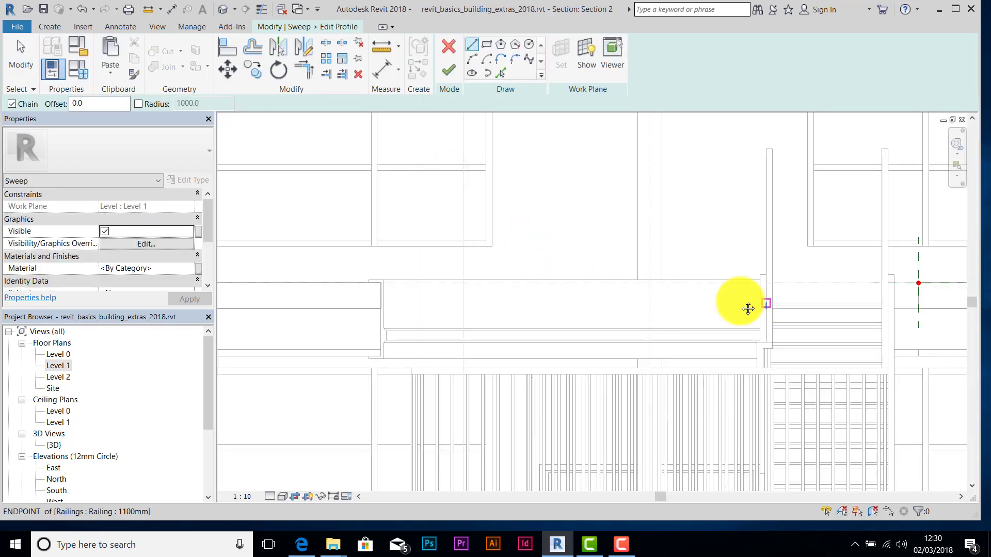
pyautogui.moveTo(734, 305); pyautogui.dragTo(515, 318, button='middle')
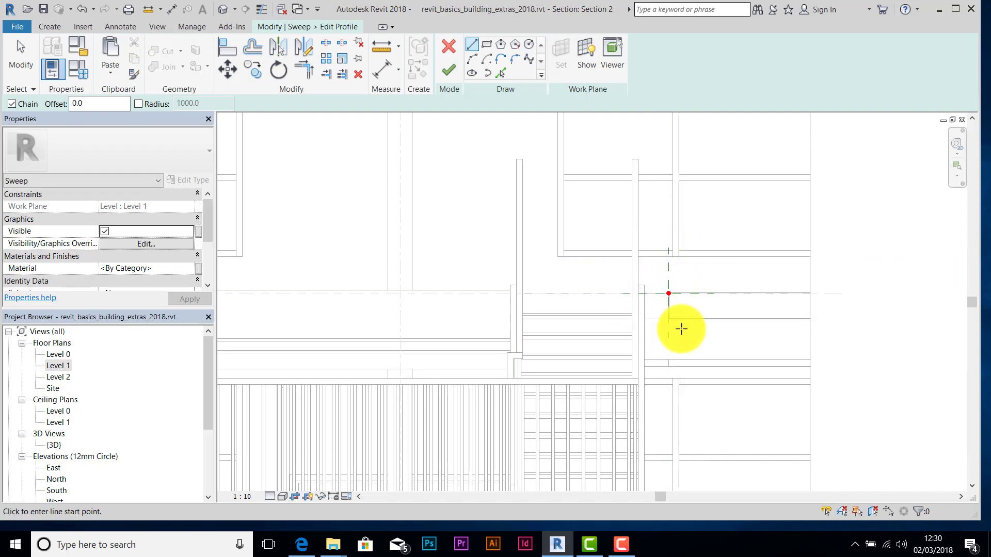
pyautogui.scroll(3, 681, 330)
pyautogui.moveTo(680, 345); pyautogui.dragTo(611, 344, button='middle')
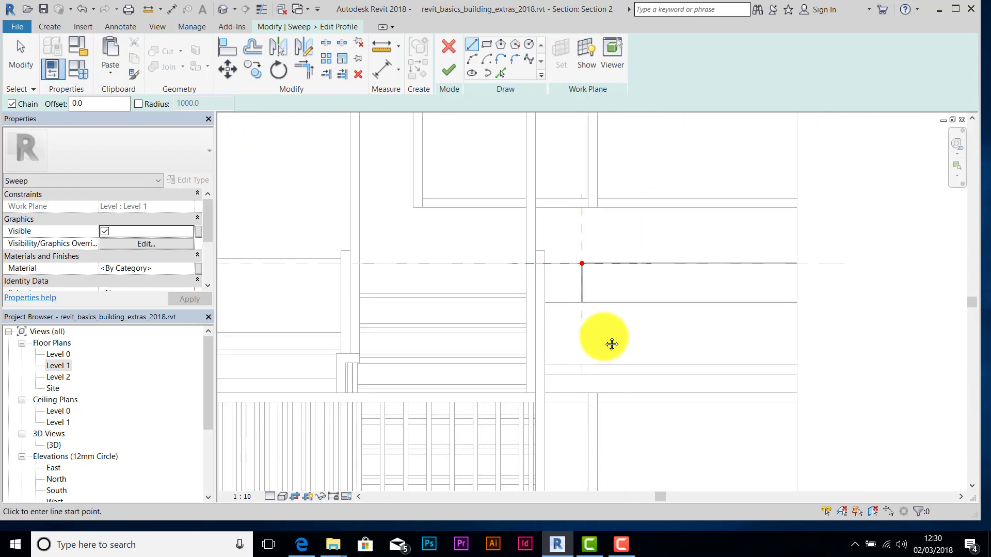
pyautogui.hotkey('ctrl', 'v')
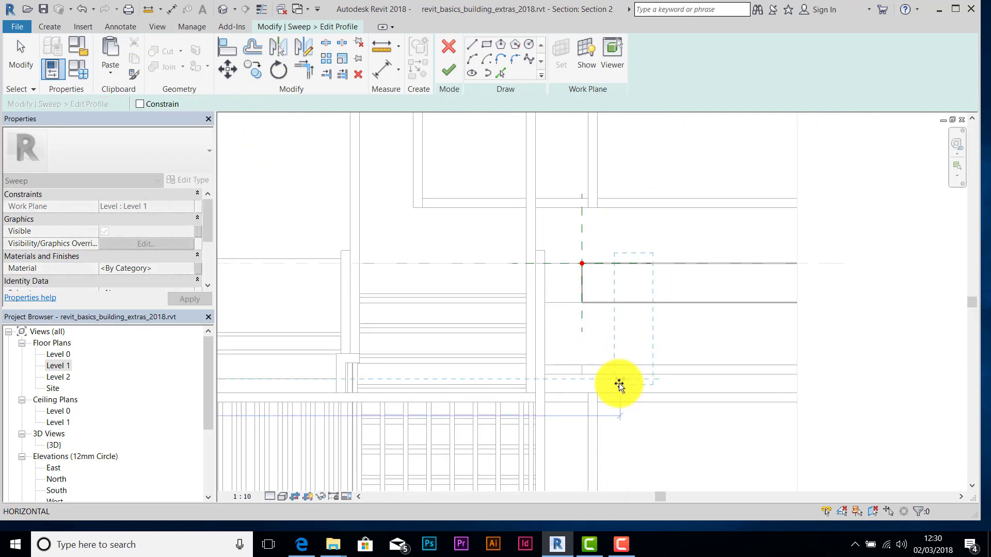
pyautogui.click(630, 382)
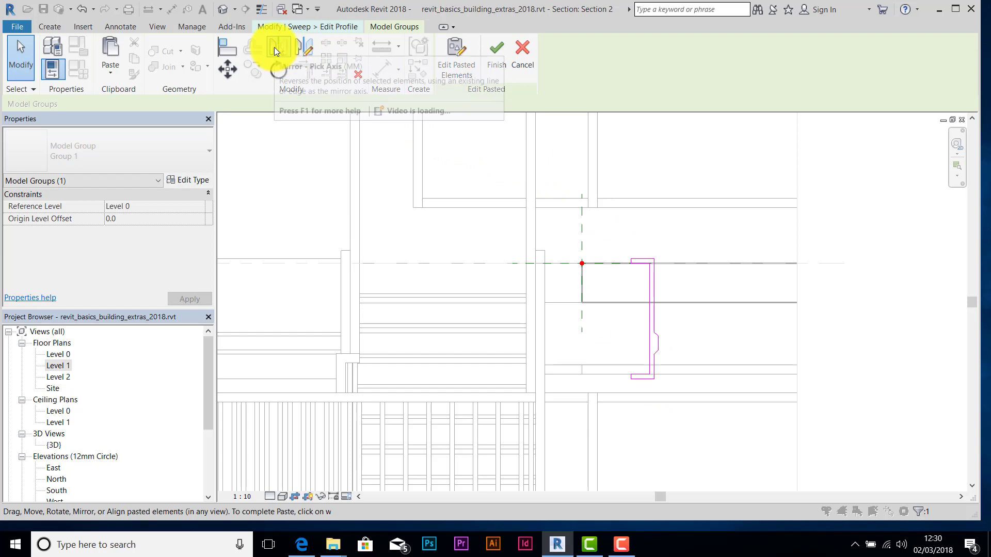
# Mirror the pasted profile and move it onto the path point at the floor edge.
pyautogui.click(305, 51)
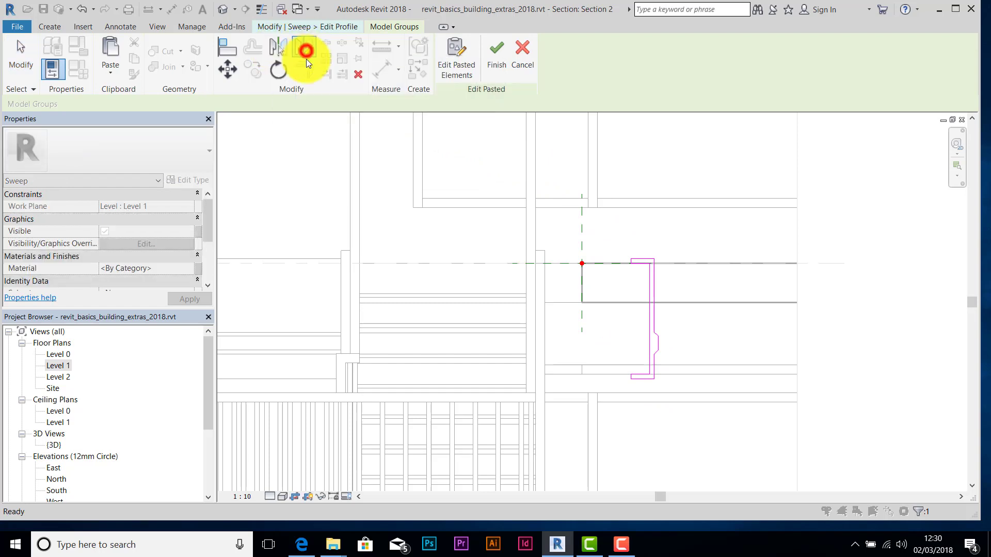
pyautogui.click(629, 255)
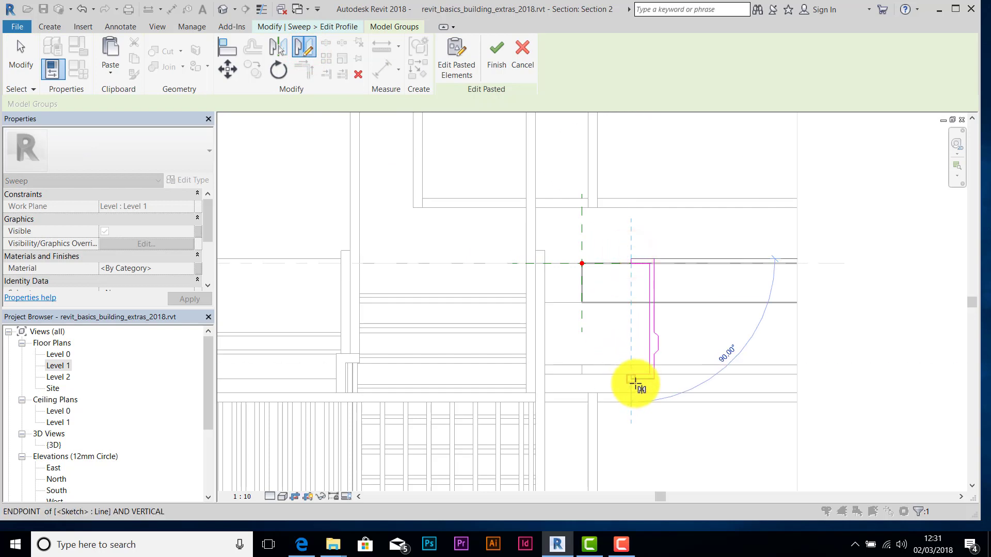
pyautogui.click(635, 383)
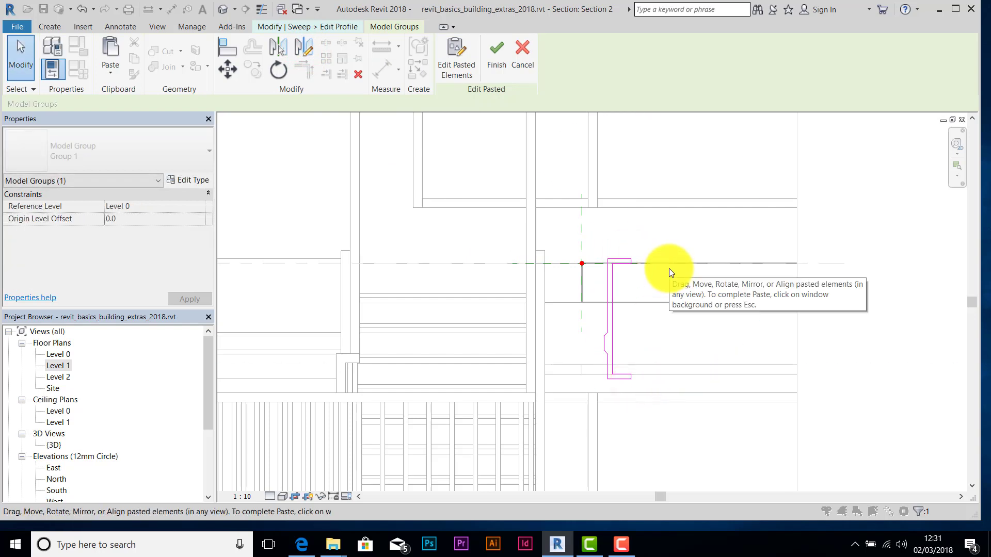
pyautogui.scroll(4, 614, 299)
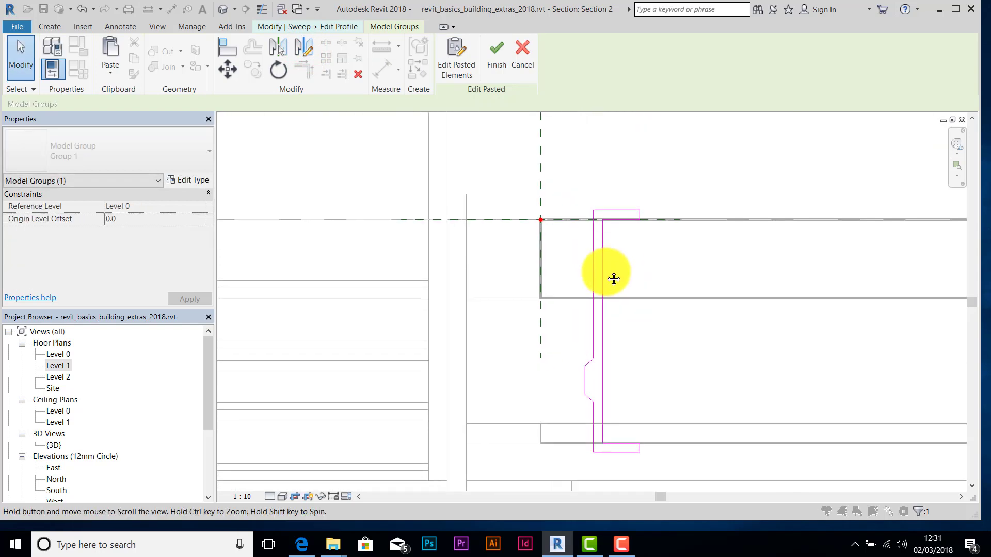
pyautogui.click(228, 73)
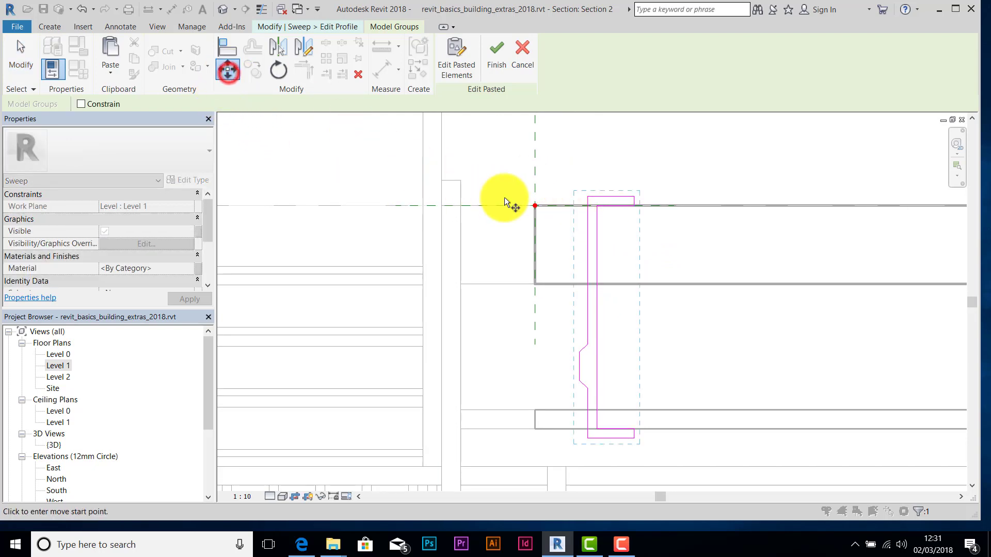
pyautogui.click(598, 206)
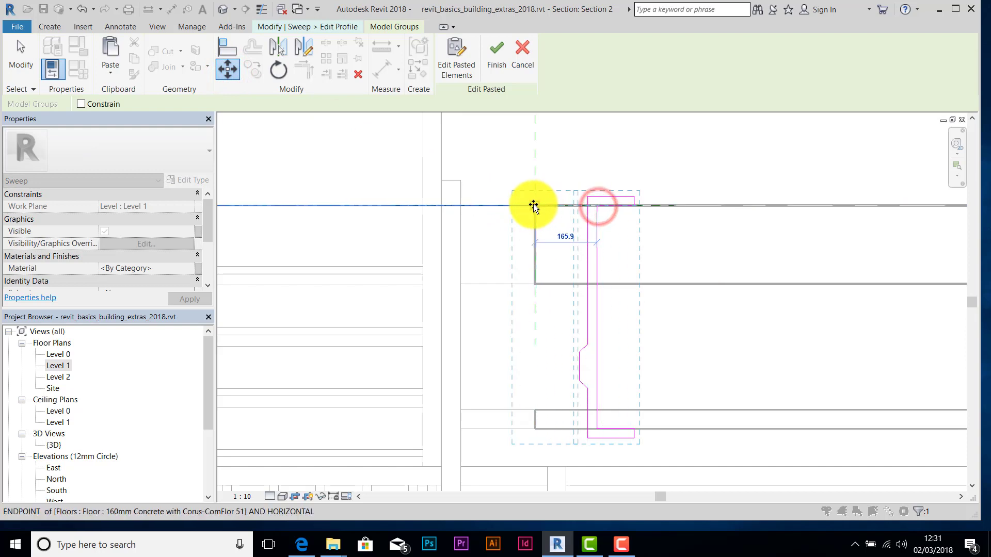
pyautogui.click(534, 205)
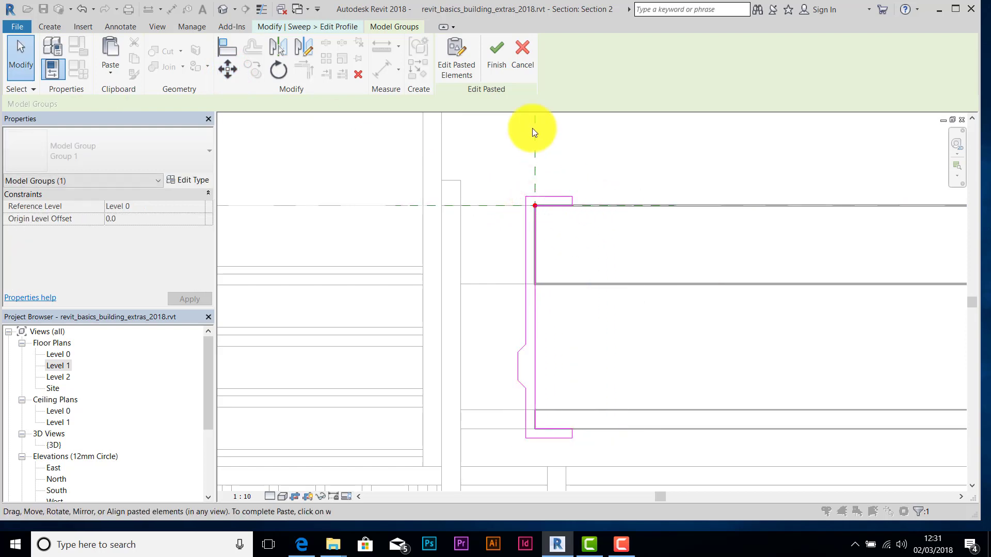
# Finish the profile, the sweep and the in-place Stair Fascia model.
pyautogui.click(496, 57)
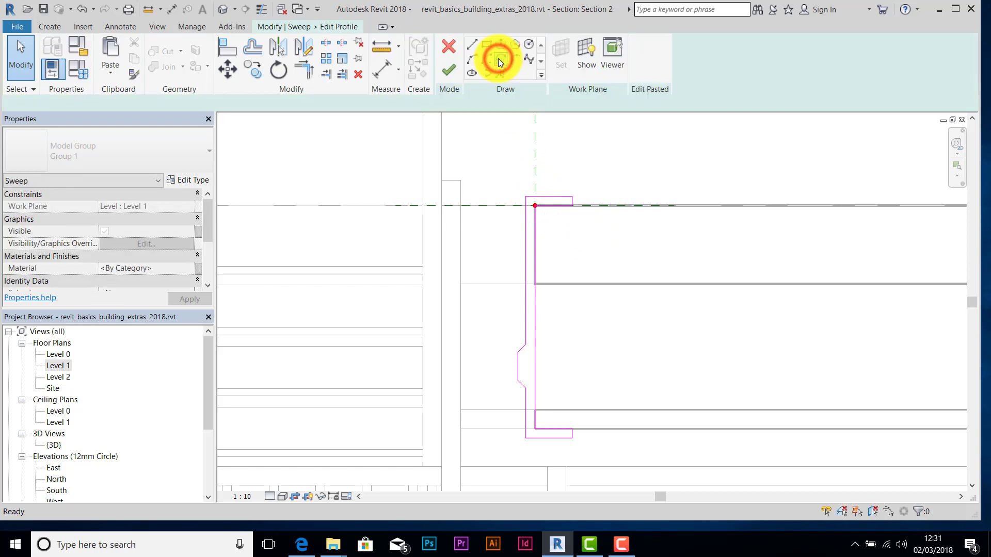
pyautogui.click(449, 73)
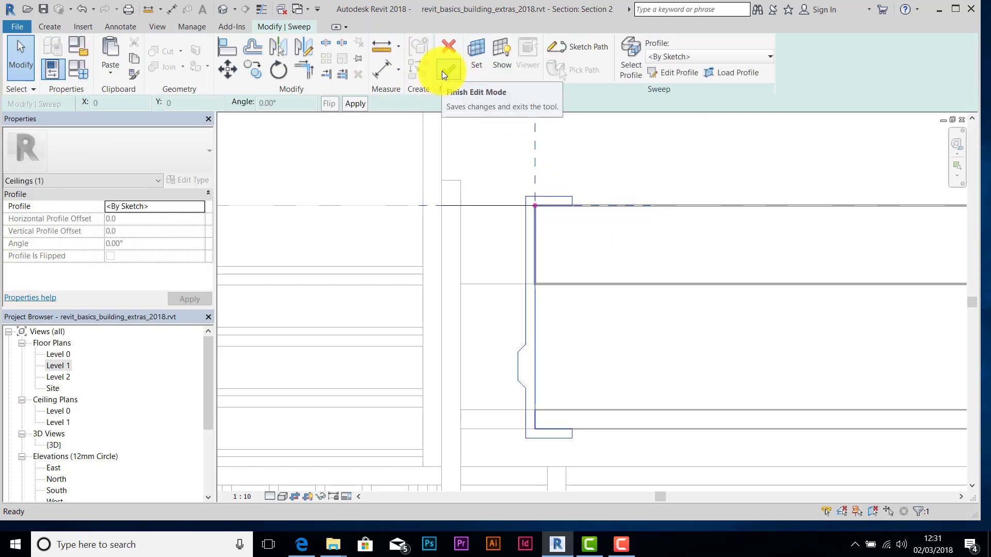
pyautogui.click(441, 70)
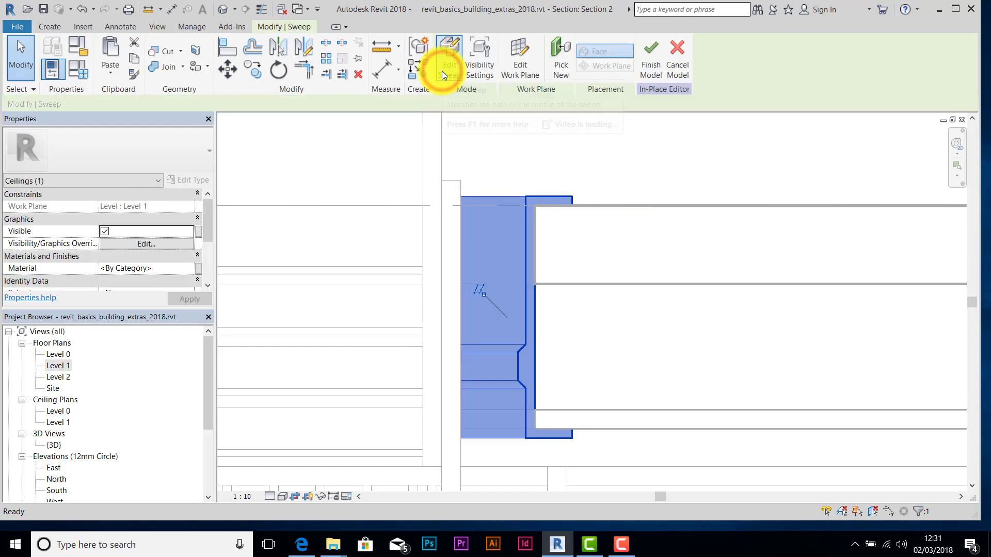
pyautogui.click(649, 52)
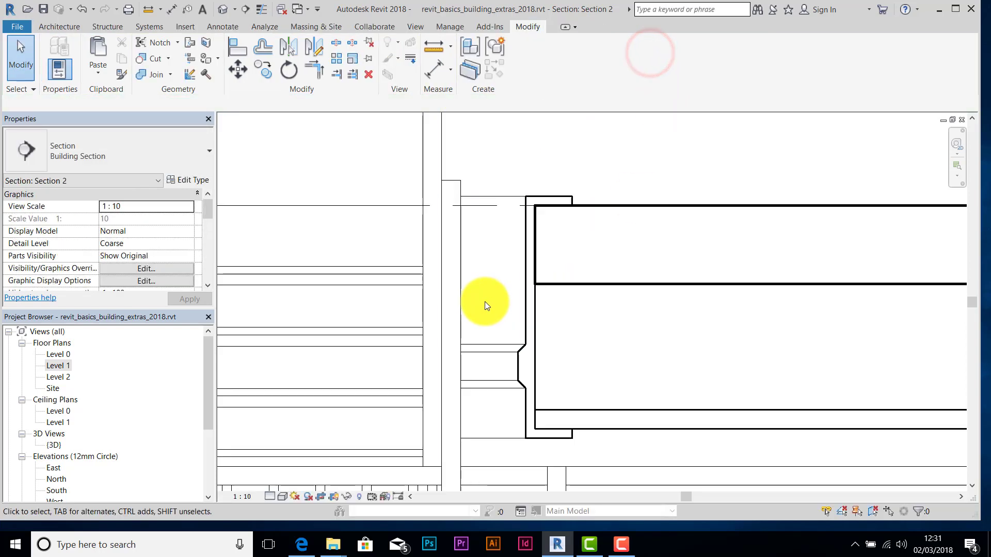
# Open Level 1 and hide both selected stair fascias in that view as elements.
pyautogui.scroll(-3, 484, 302)
pyautogui.moveTo(485, 302); pyautogui.dragTo(678, 248, button='middle')
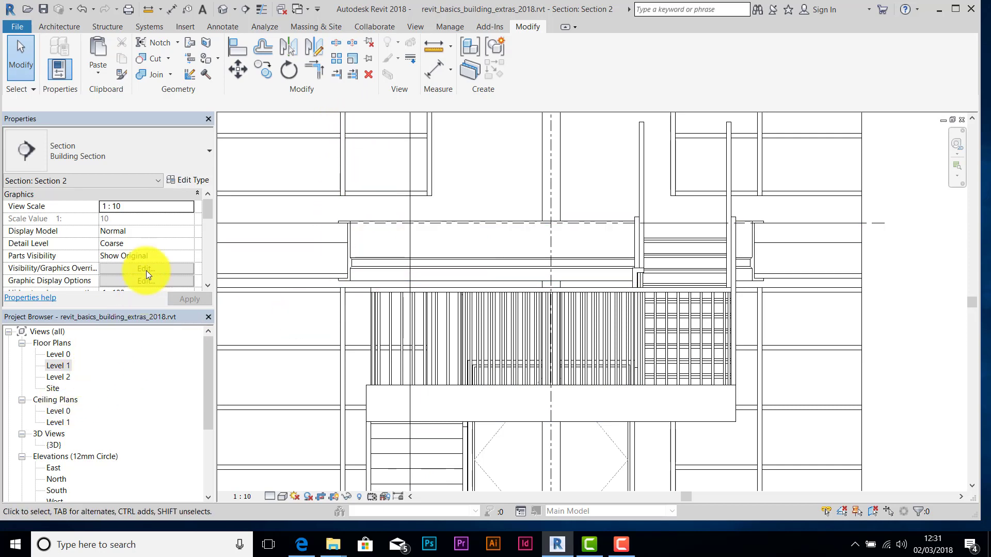
pyautogui.doubleClick(56, 366)
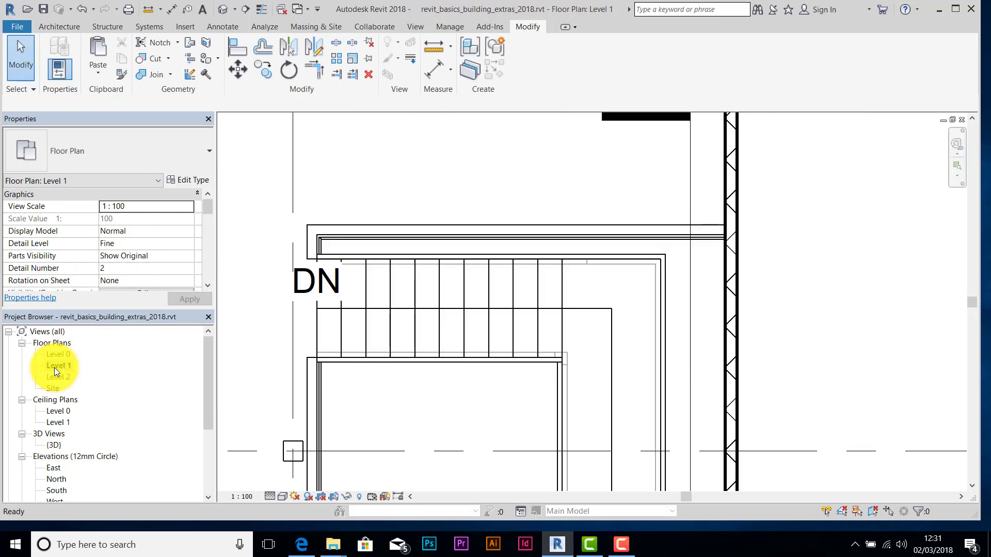
pyautogui.moveTo(361, 361)
pyautogui.mouseDown(button='middle')
pyautogui.moveTo(391, 425)
pyautogui.moveTo(424, 292)
pyautogui.mouseUp(button='middle')
pyautogui.click(411, 459)
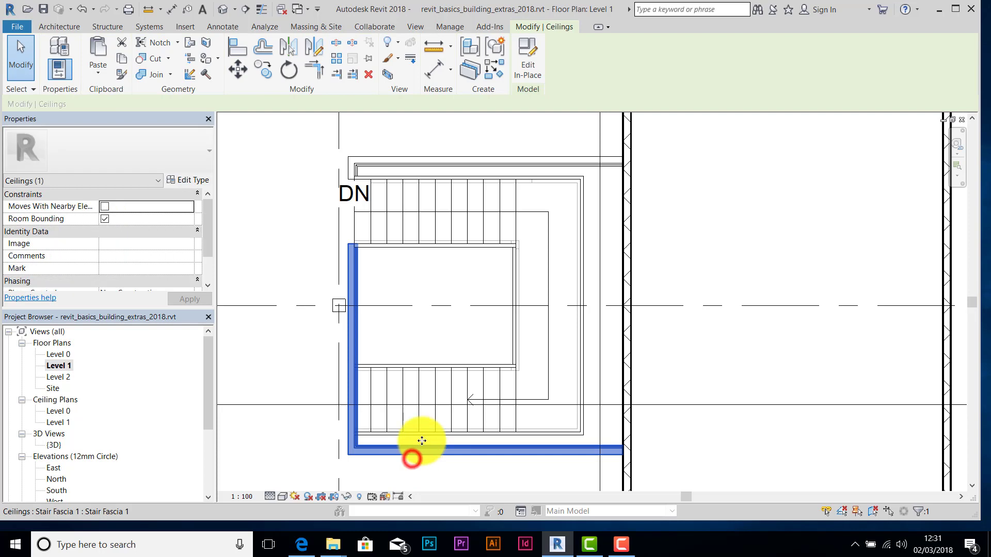
pyautogui.keyDown('ctrl'); pyautogui.click(448, 159); pyautogui.keyUp('ctrl')
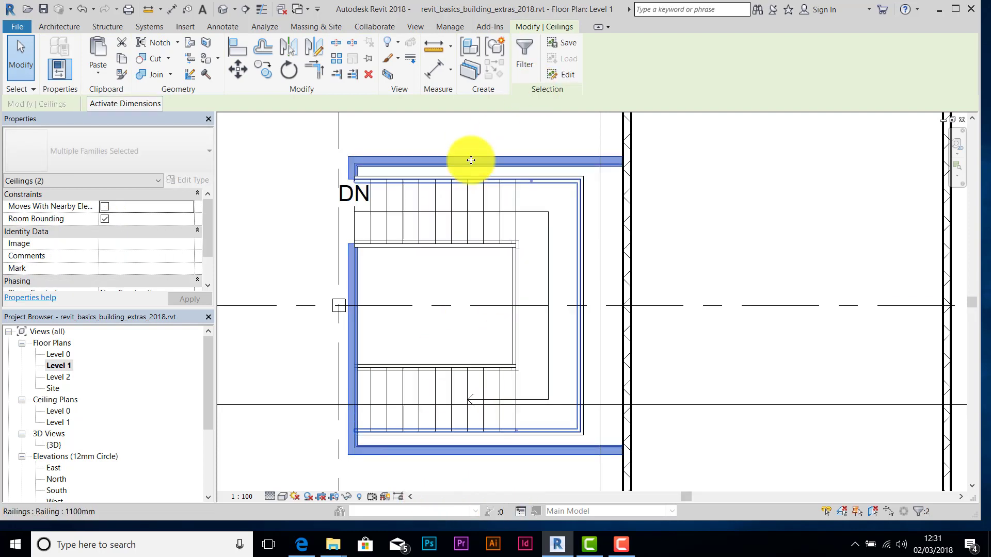
pyautogui.rightClick(471, 163)
pyautogui.moveTo(489, 268)
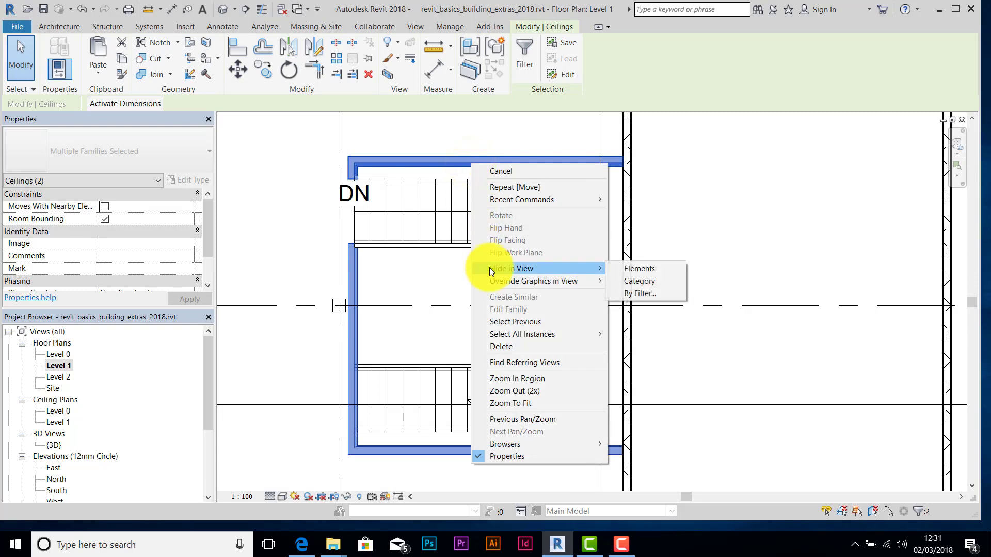
pyautogui.click(638, 270)
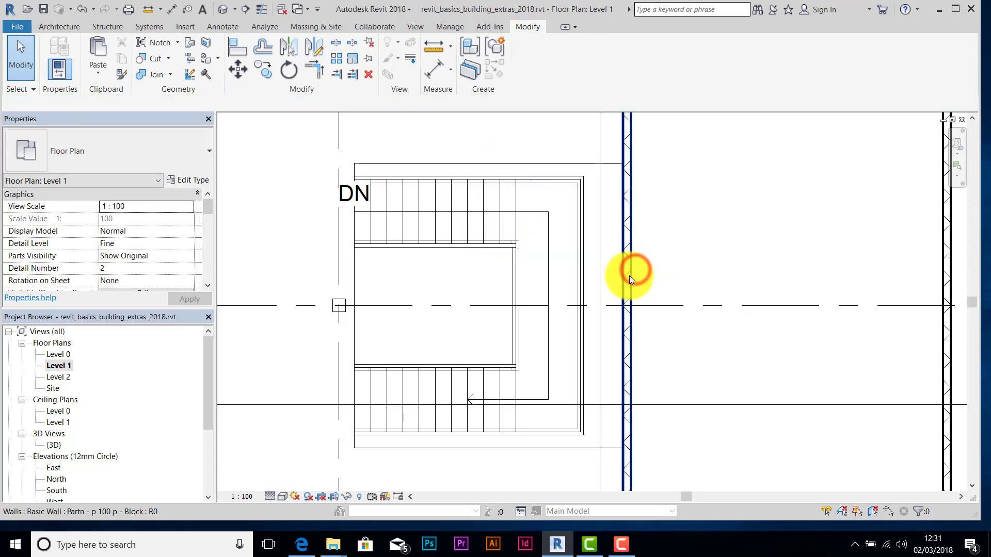
# Sketch and finish a railing along the stairwell's bottom edge and up its left side.
pyautogui.click(48, 28)
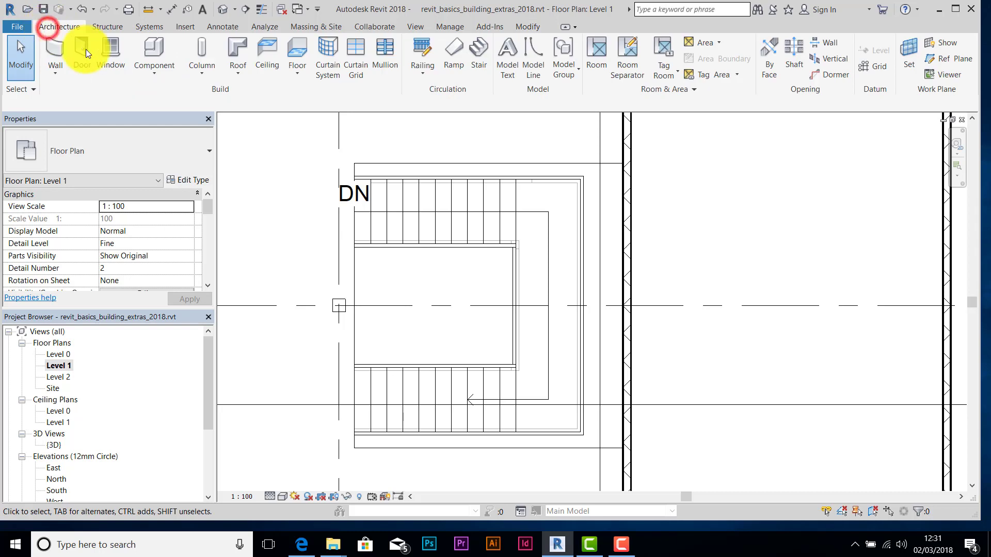
pyautogui.click(422, 75)
pyautogui.click(437, 96)
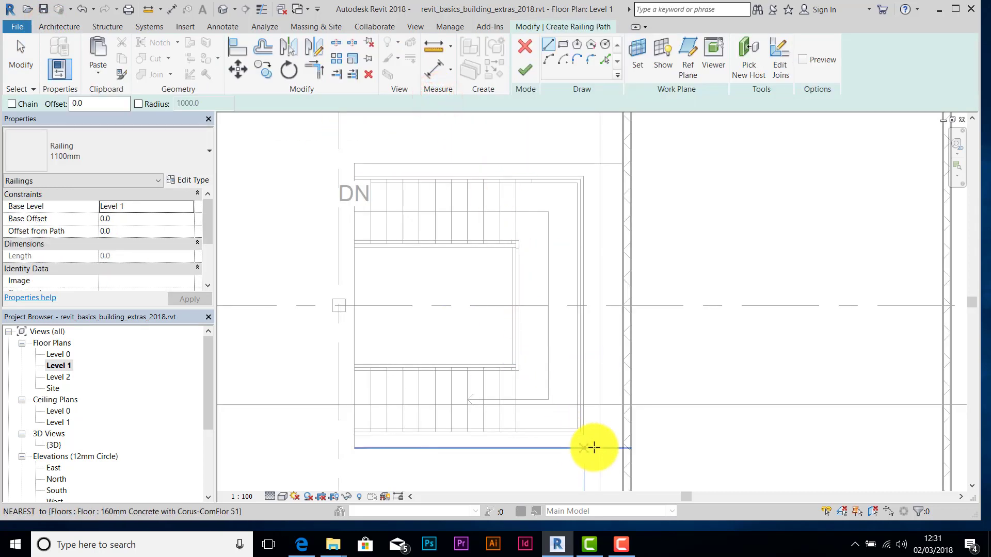
pyautogui.click(623, 448)
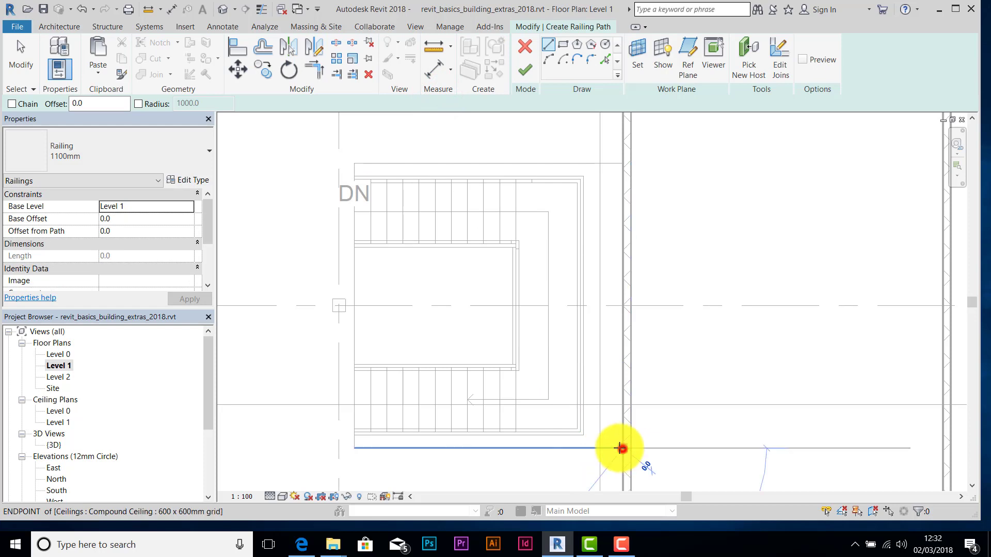
pyautogui.click(355, 448)
pyautogui.click(355, 448)
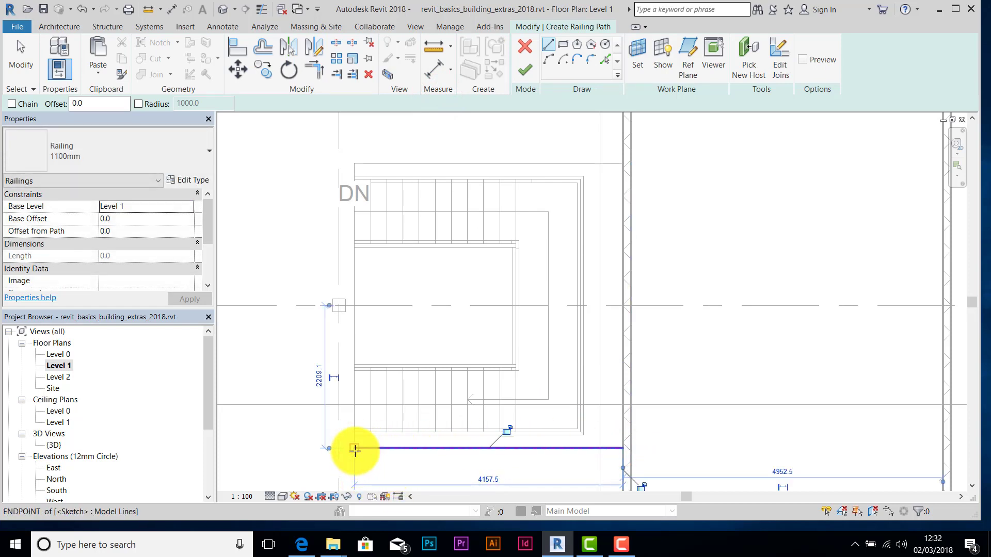
pyautogui.scroll(4, 343, 242)
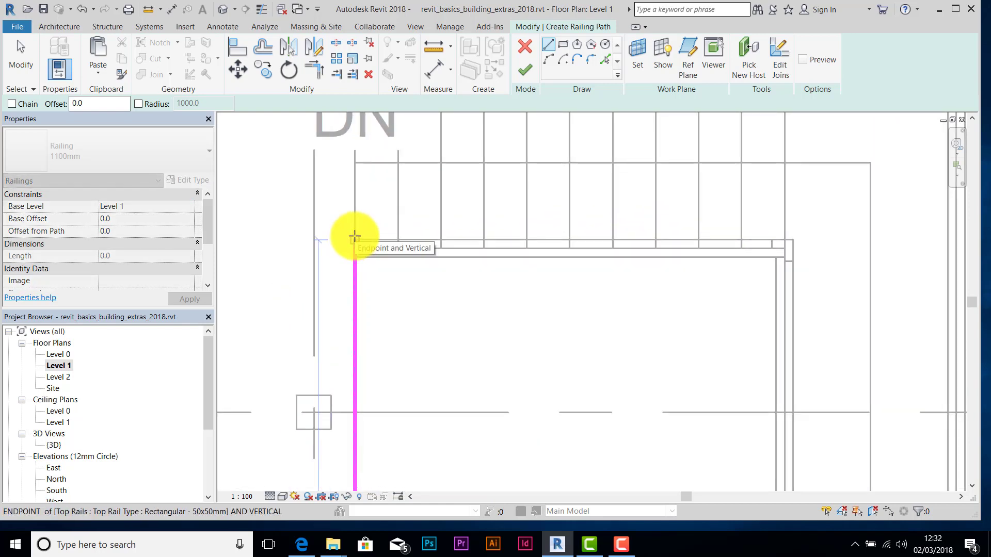
pyautogui.click(354, 236)
pyautogui.scroll(-3, 492, 308)
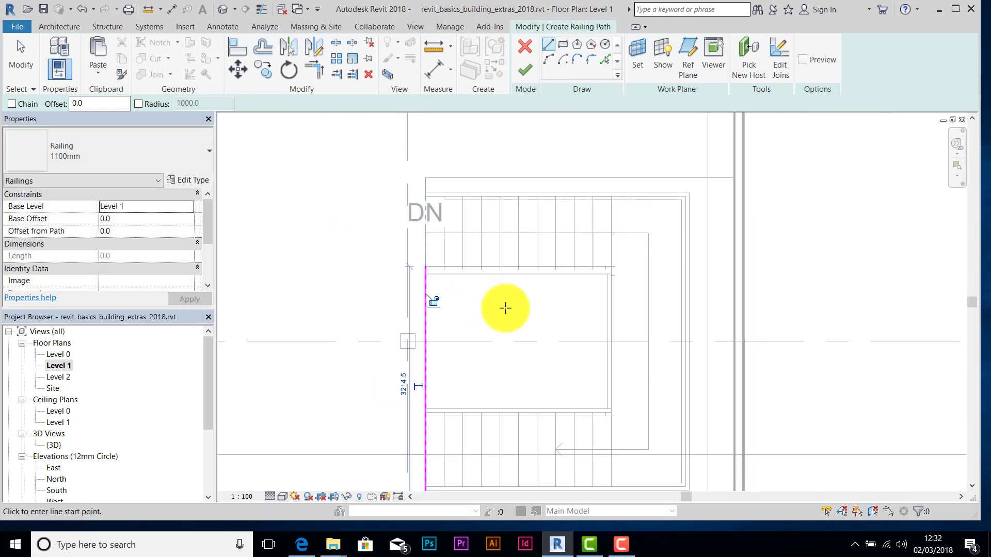
pyautogui.moveTo(526, 321); pyautogui.dragTo(410, 292, button='middle')
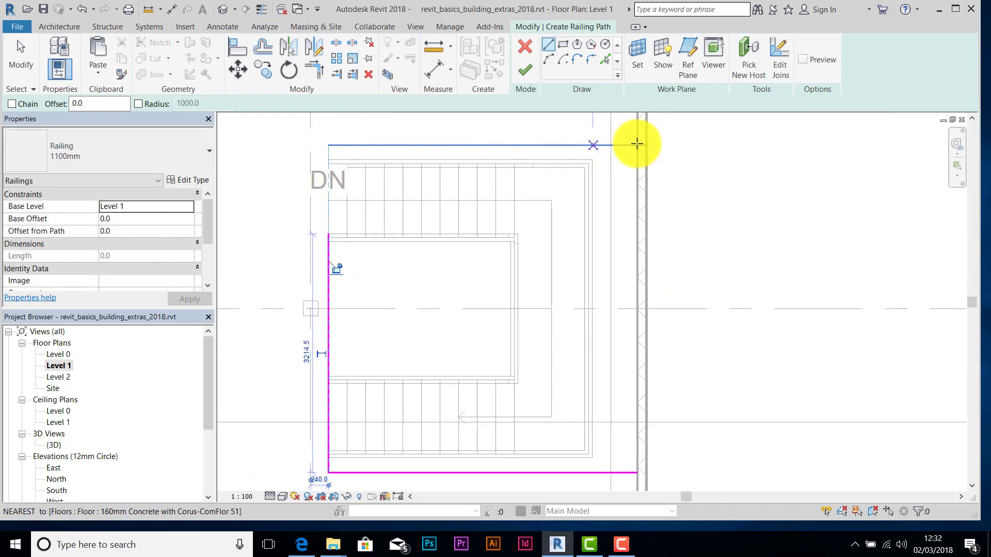
pyautogui.click(526, 70)
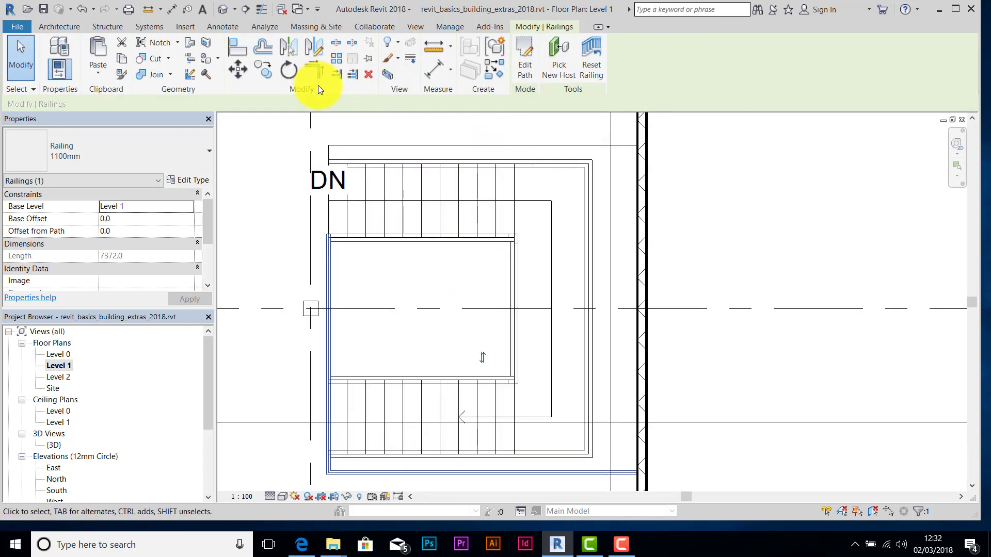
# Sketch and finish a second railing along the stairwell's top edge with a short downward end.
pyautogui.click(61, 27)
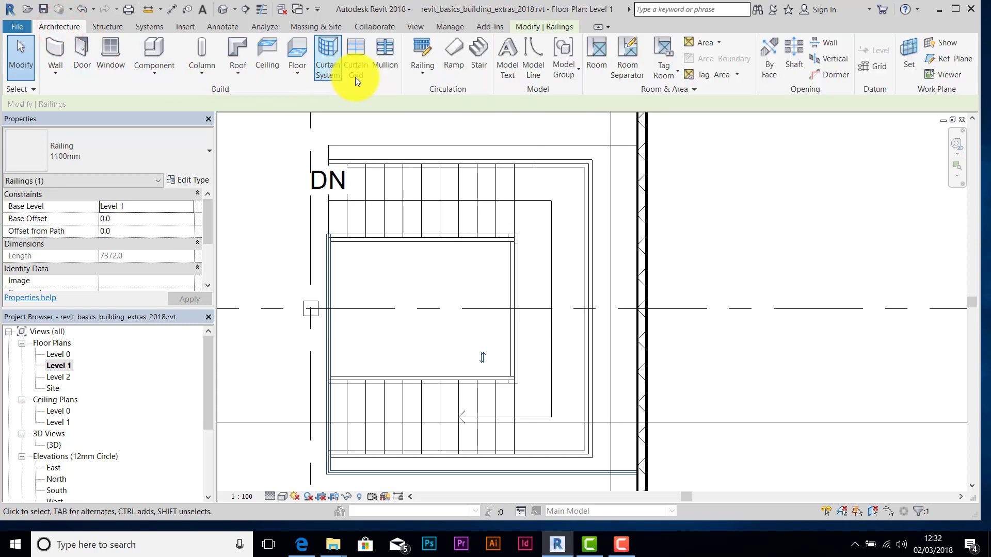
pyautogui.click(432, 76)
pyautogui.click(436, 97)
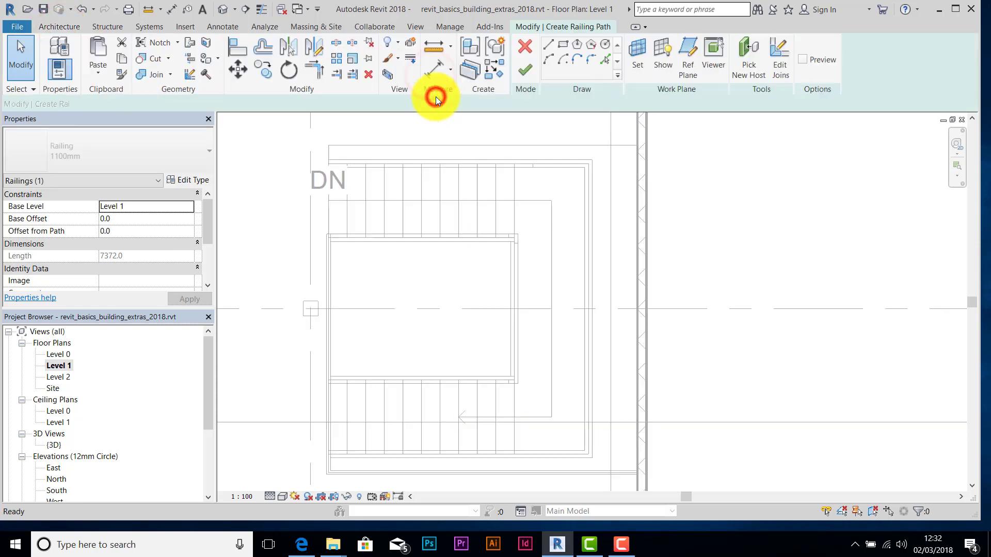
pyautogui.click(637, 146)
pyautogui.click(328, 142)
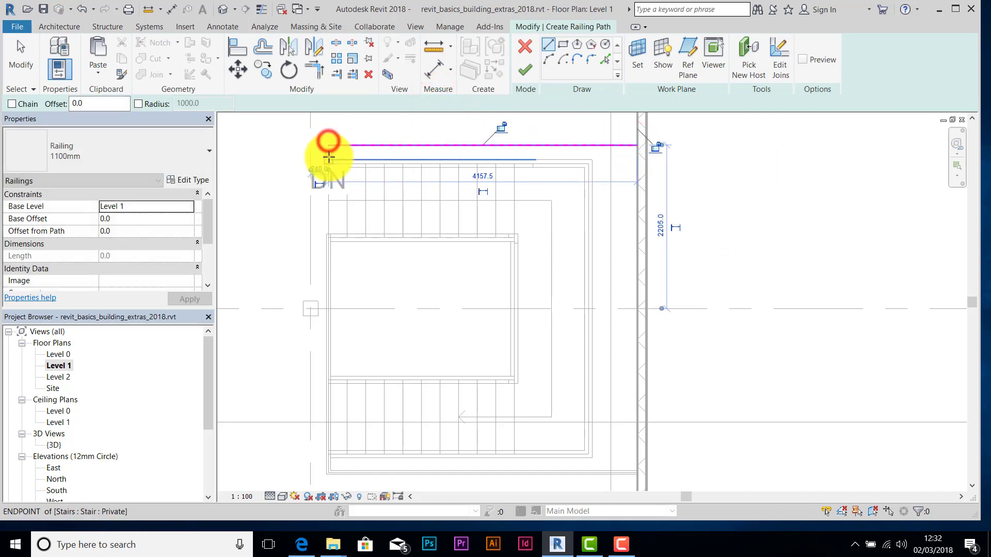
pyautogui.scroll(4, 328, 147)
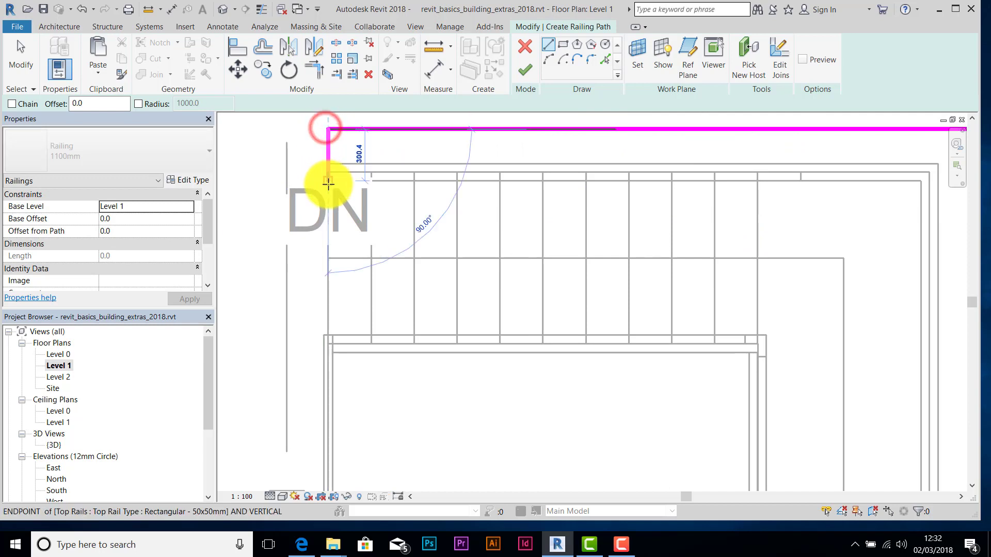
pyautogui.click(328, 181)
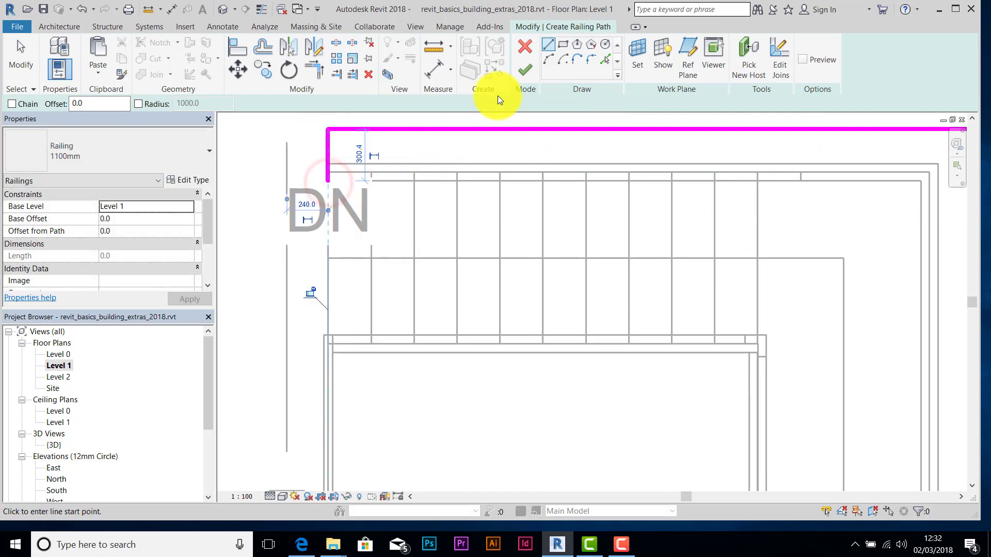
pyautogui.click(524, 74)
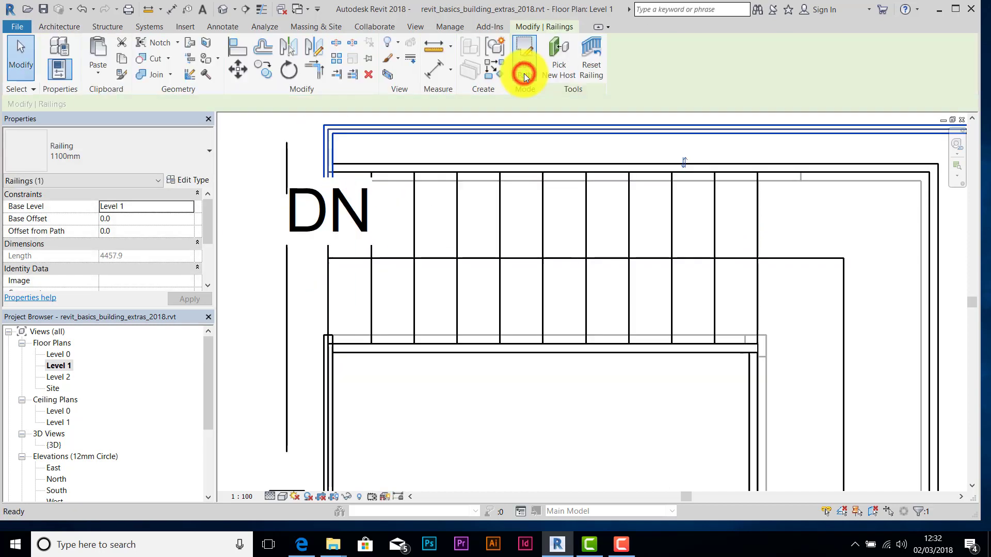
pyautogui.scroll(-3, 508, 206)
# Reveal hidden elements, unhide both stair fascias in Level 1, then exit reveal mode.
pyautogui.moveTo(509, 221); pyautogui.dragTo(525, 280, button='middle')
pyautogui.scroll(-1, 482, 247)
pyautogui.moveTo(469, 294); pyautogui.dragTo(471, 286, button='middle')
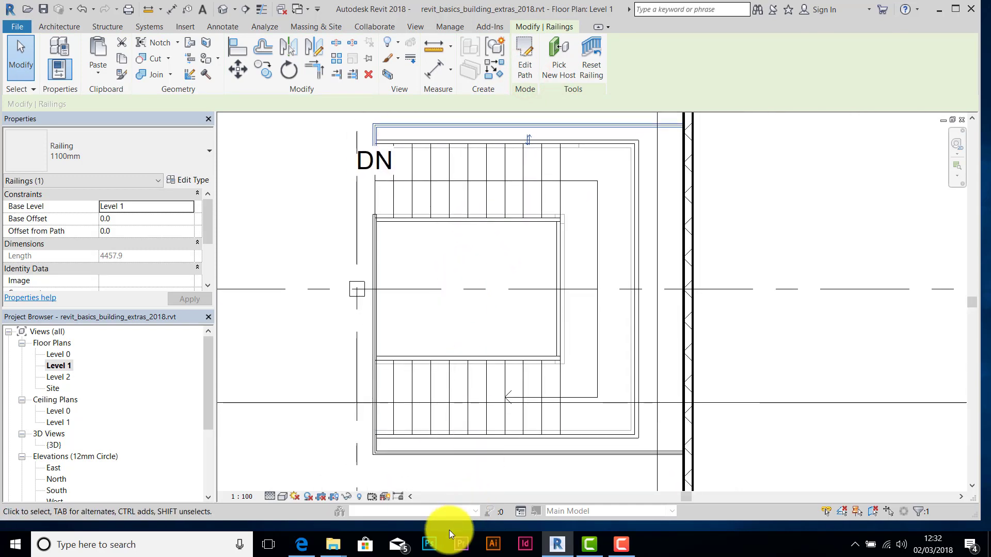
pyautogui.click(358, 497)
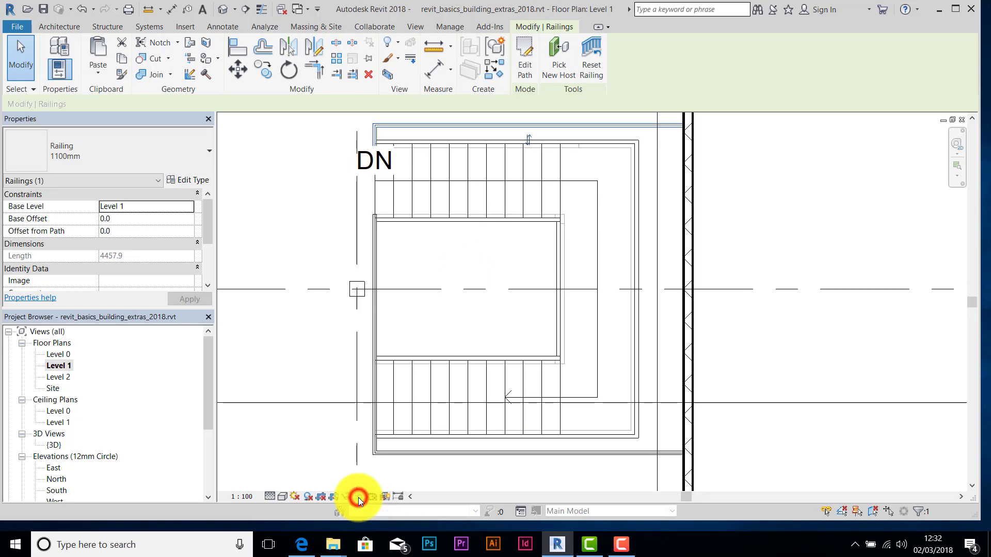
pyautogui.click(485, 153)
pyautogui.click(471, 118)
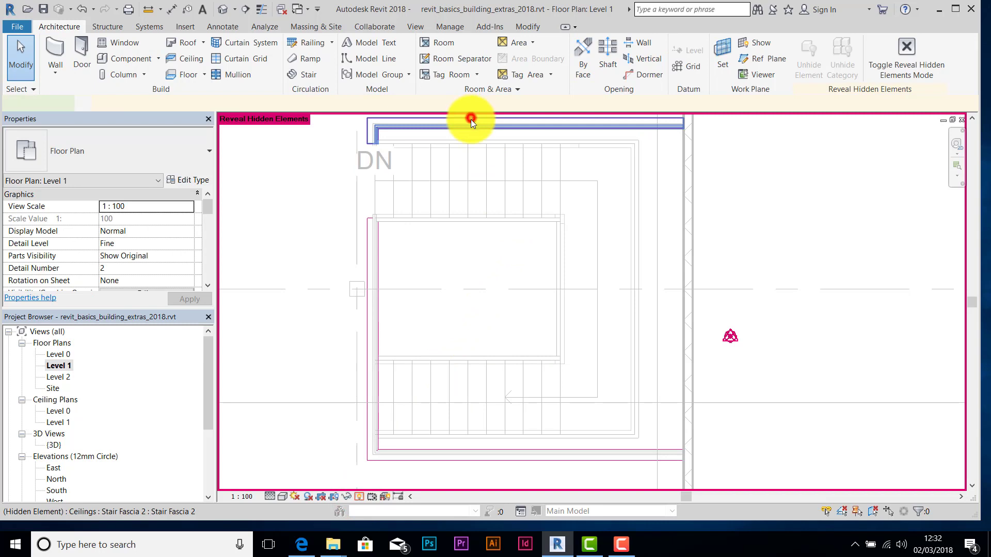
pyautogui.click(508, 463)
pyautogui.rightClick(511, 460)
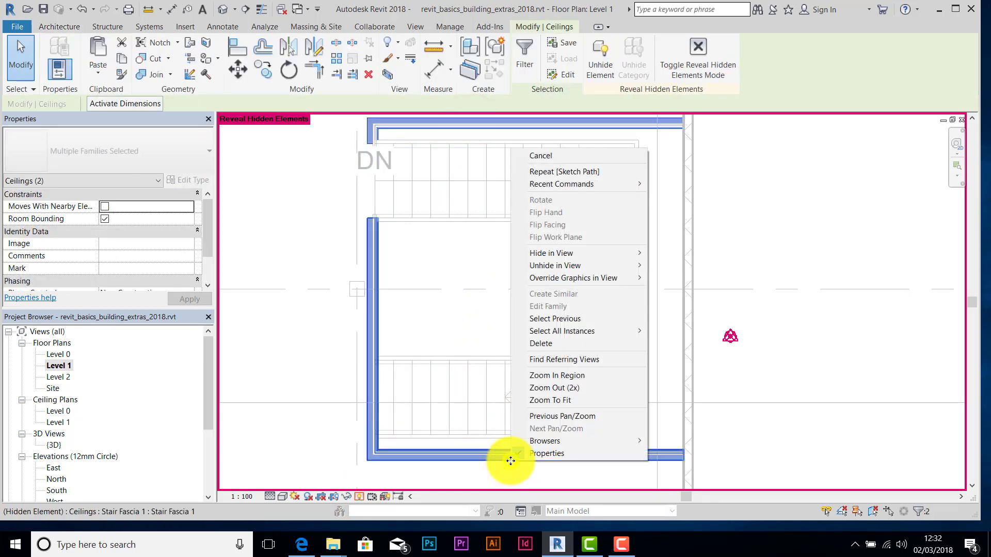
pyautogui.moveTo(553, 264)
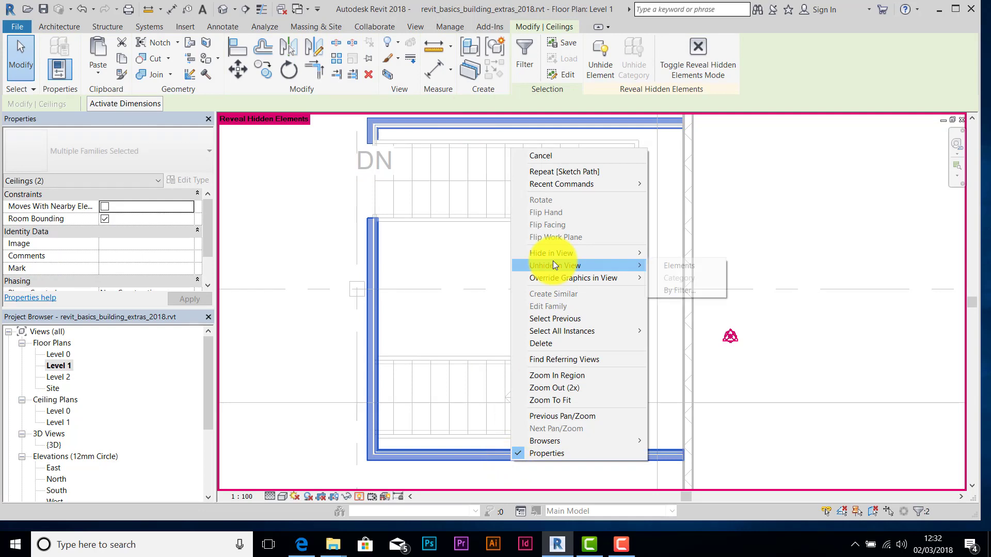
pyautogui.click(676, 266)
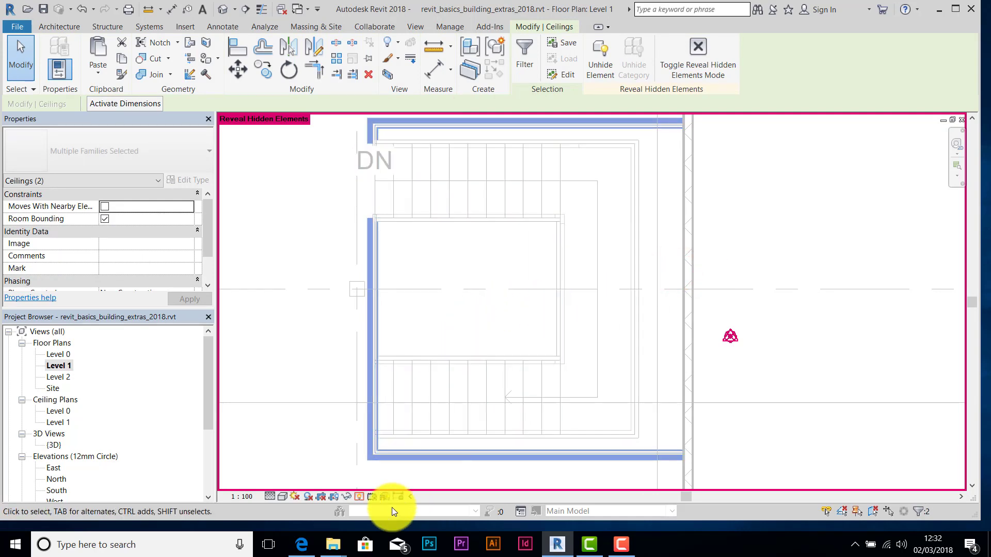
pyautogui.click(358, 497)
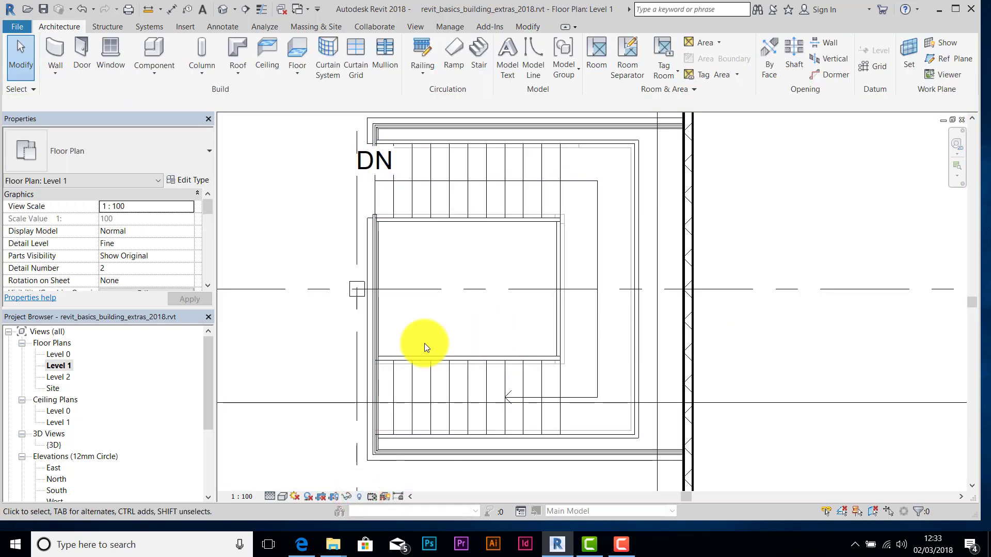
# In the {3D} view, switch the four stairwell railings to the Glass Panel - Bottom Fill type.
pyautogui.doubleClick(54, 445)
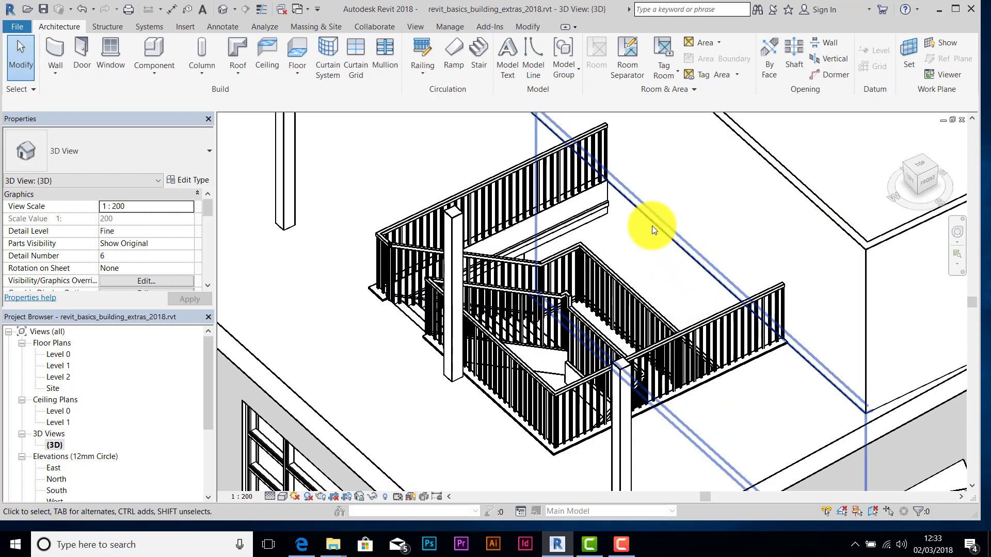
pyautogui.click(527, 166)
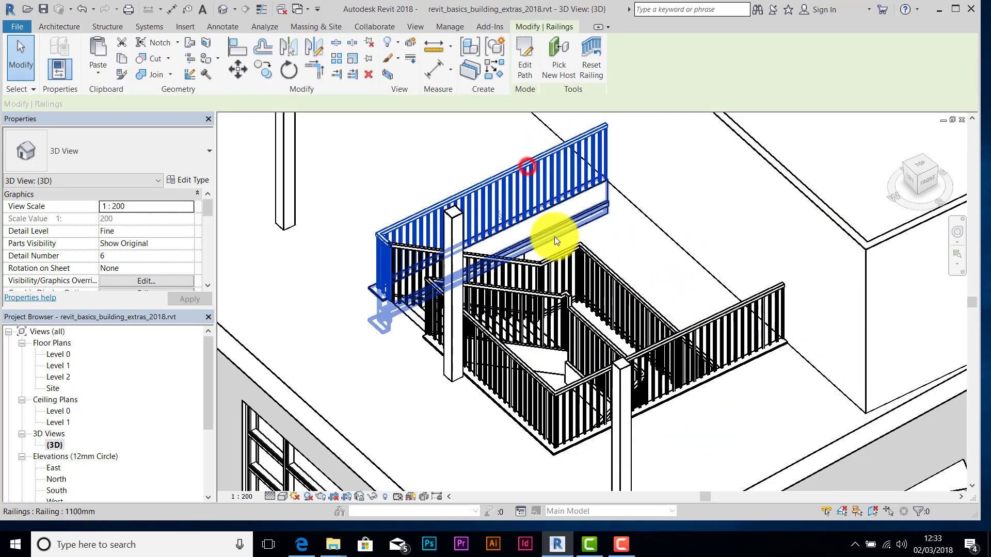
pyautogui.keyDown('ctrl'); pyautogui.click(603, 265); pyautogui.keyUp('ctrl')
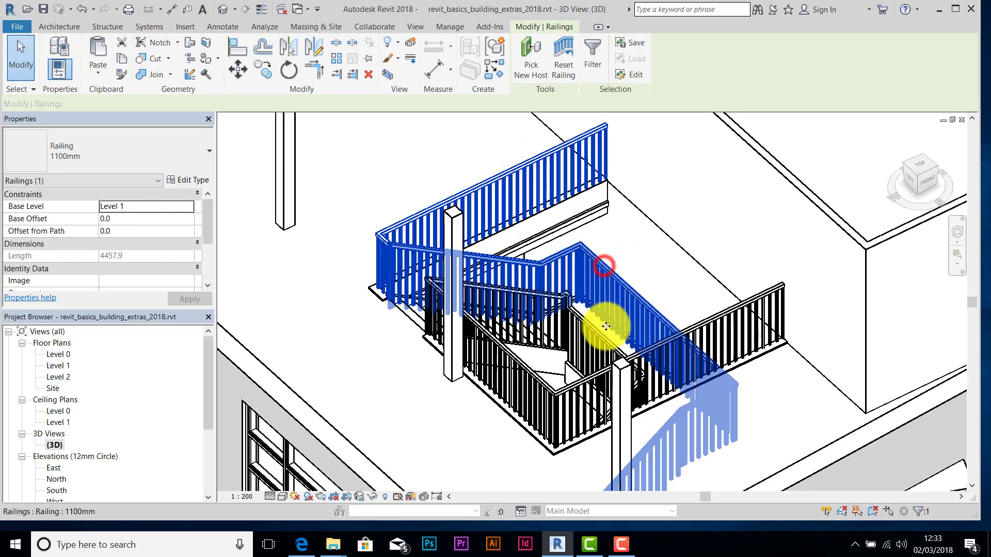
pyautogui.keyDown('ctrl'); pyautogui.click(595, 331); pyautogui.keyUp('ctrl')
pyautogui.keyDown('ctrl'); pyautogui.click(720, 315); pyautogui.keyUp('ctrl')
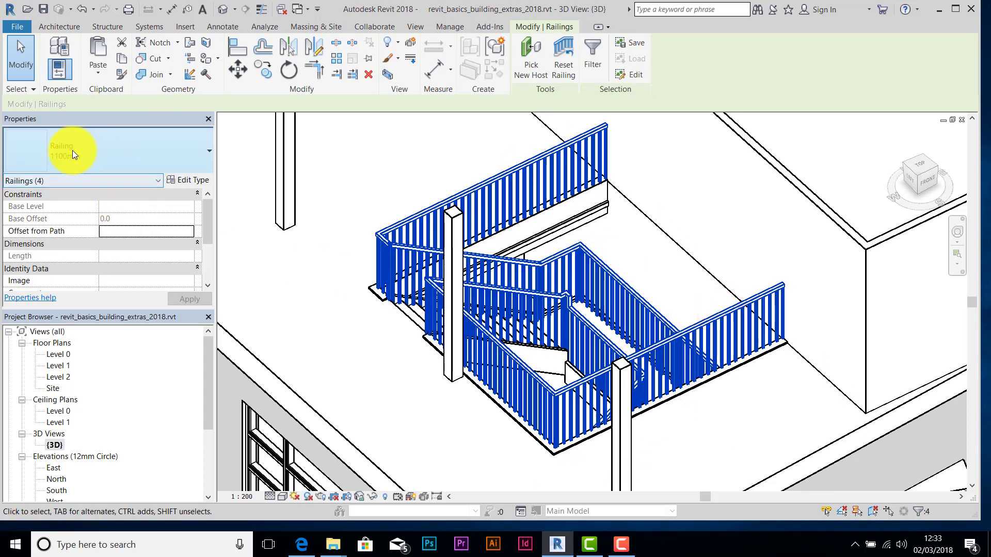
pyautogui.click(210, 157)
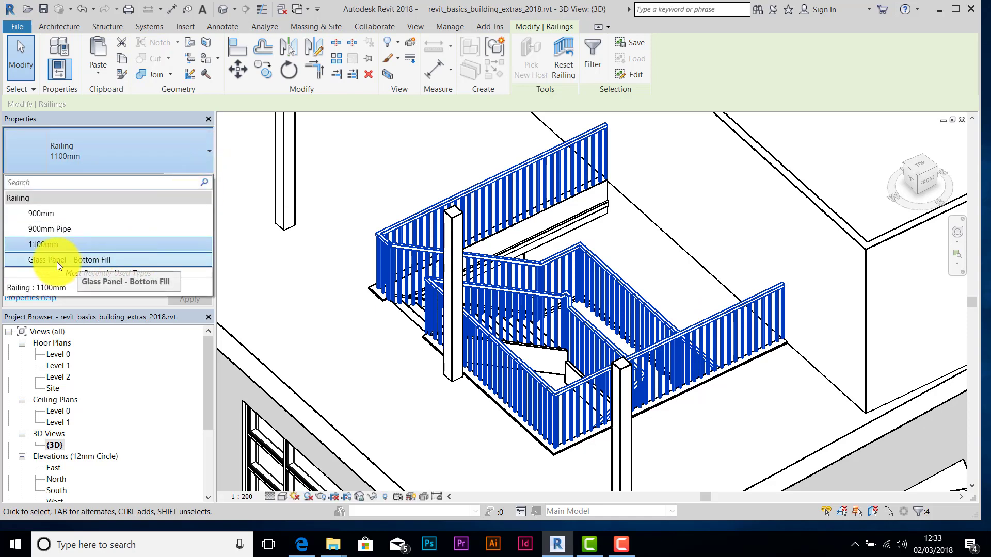
pyautogui.click(57, 262)
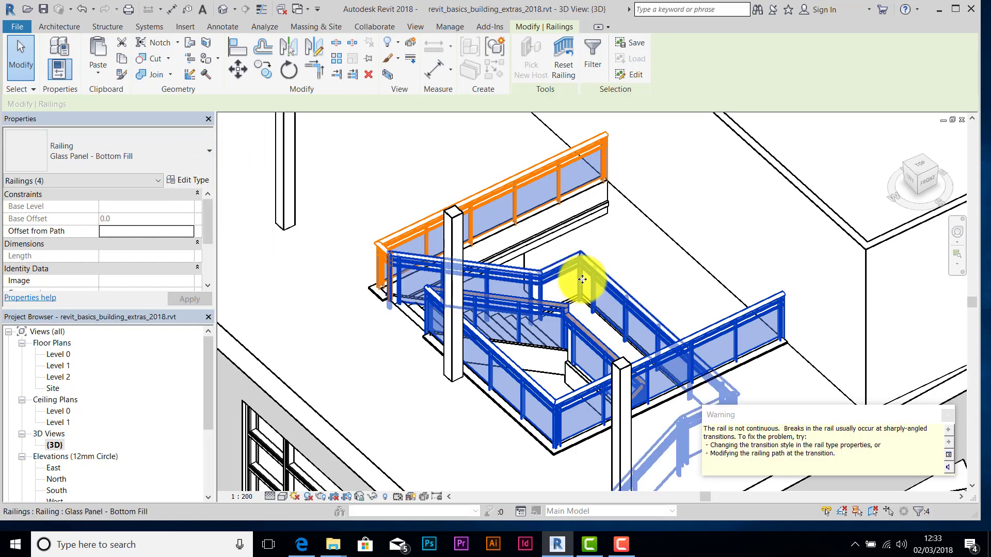
# Set the glass railing type's baluster placement Justify to Spread Pattern To Fit, then deselect the railings.
pyautogui.click(194, 180)
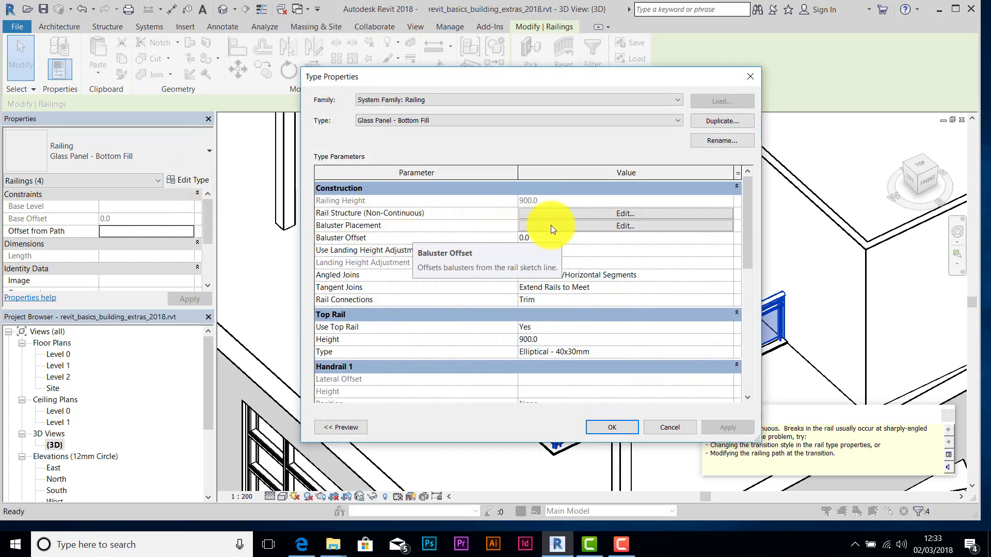
pyautogui.click(629, 226)
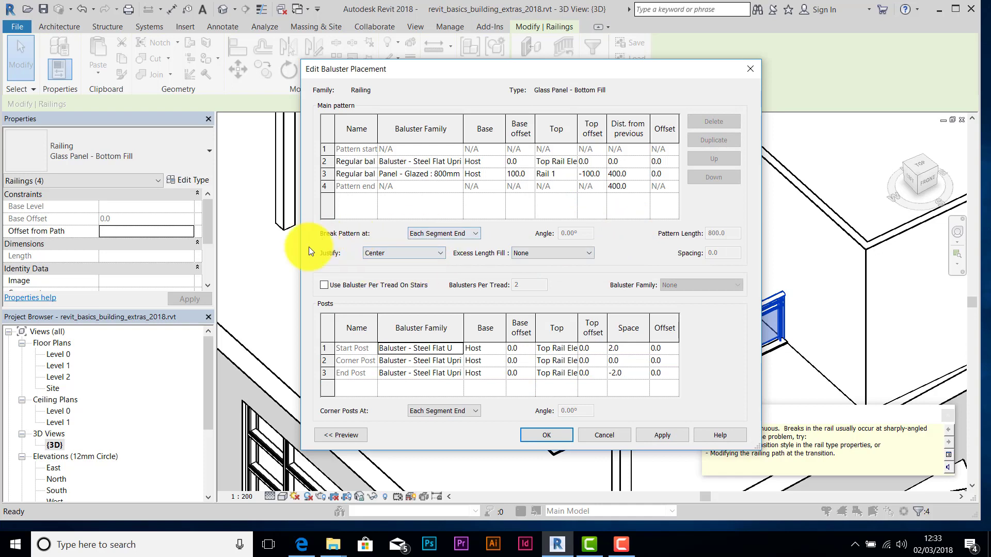
pyautogui.click(441, 254)
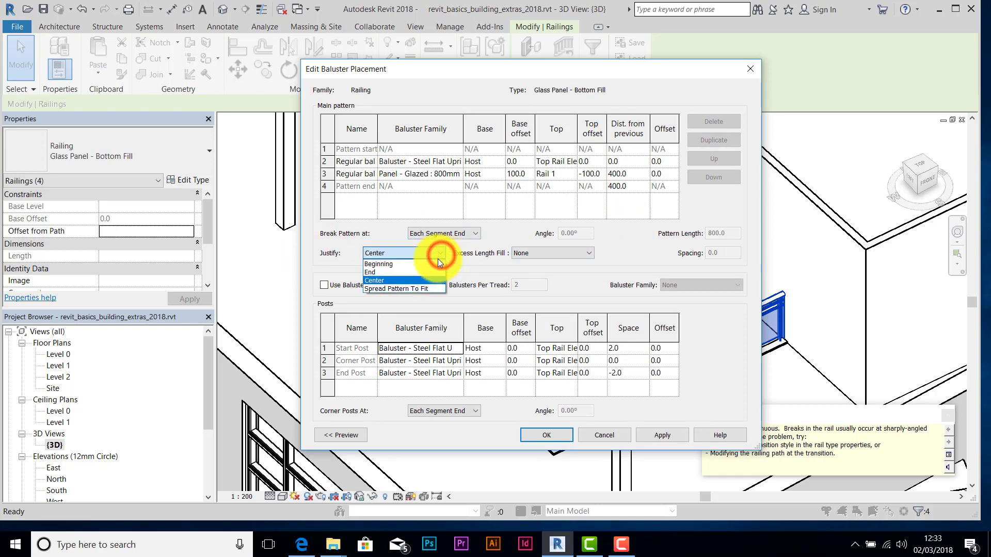
pyautogui.click(407, 289)
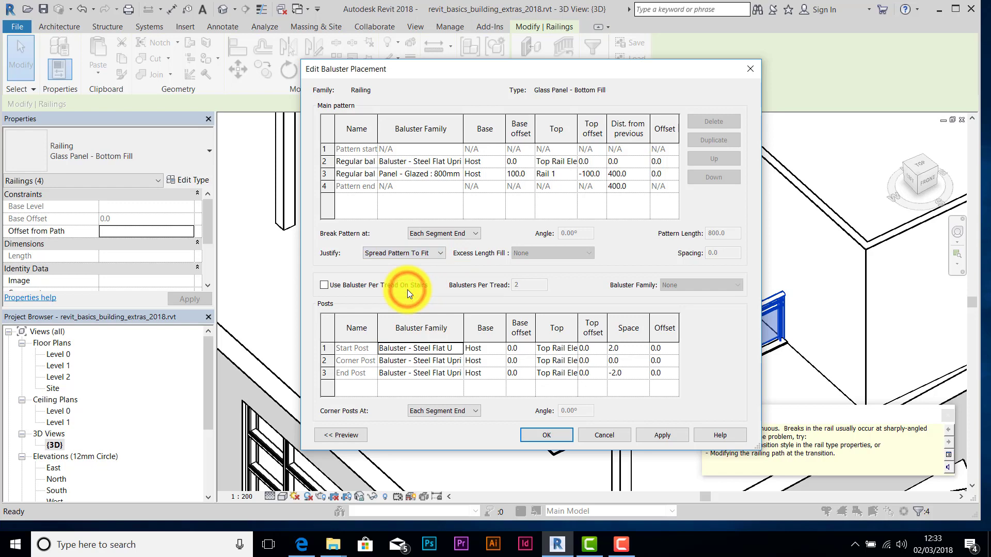
pyautogui.click(669, 435)
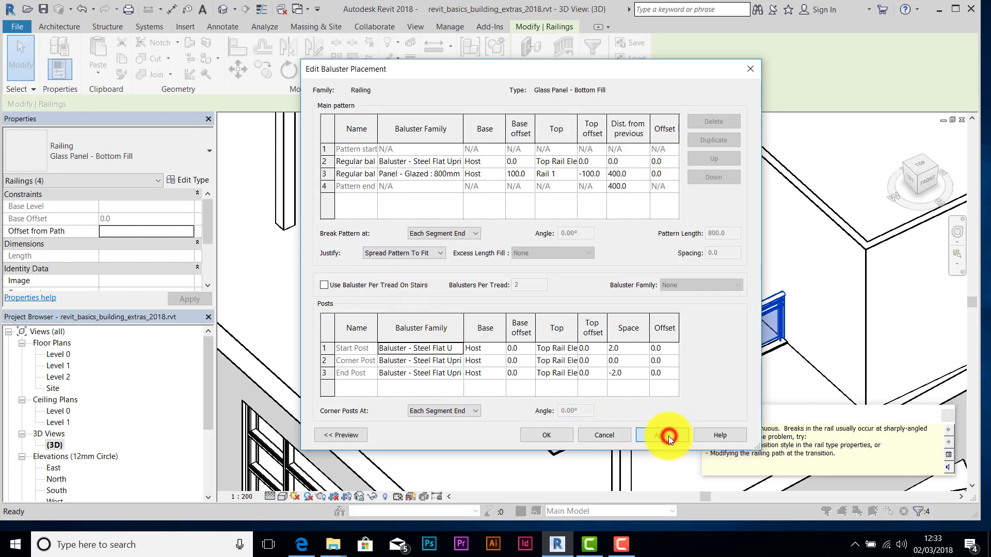
pyautogui.click(544, 436)
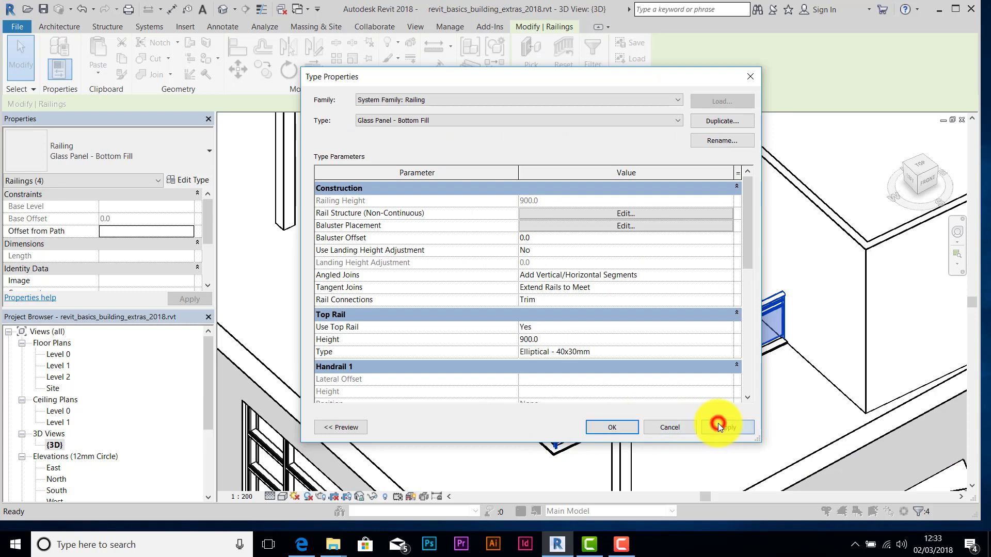
pyautogui.click(614, 427)
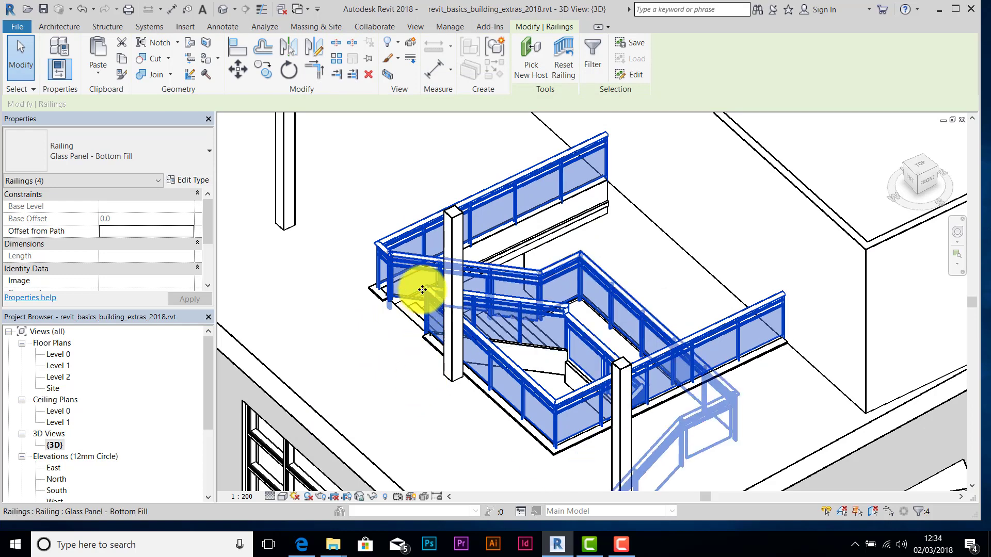
pyautogui.click(346, 326)
pyautogui.scroll(-4, 367, 324)
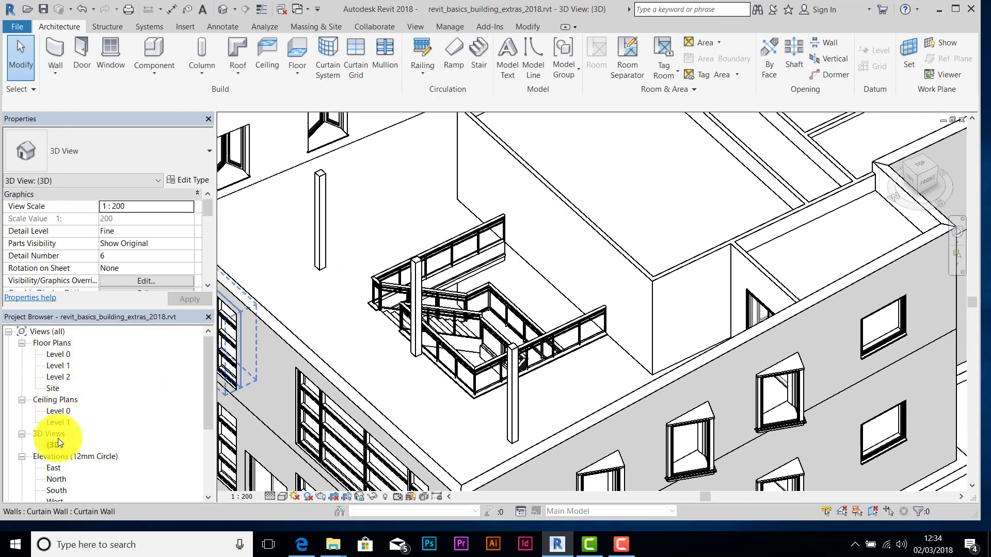
# Open the Section 2 building section view from the Project Browser.
pyautogui.moveTo(208, 400); pyautogui.dragTo(207, 462)
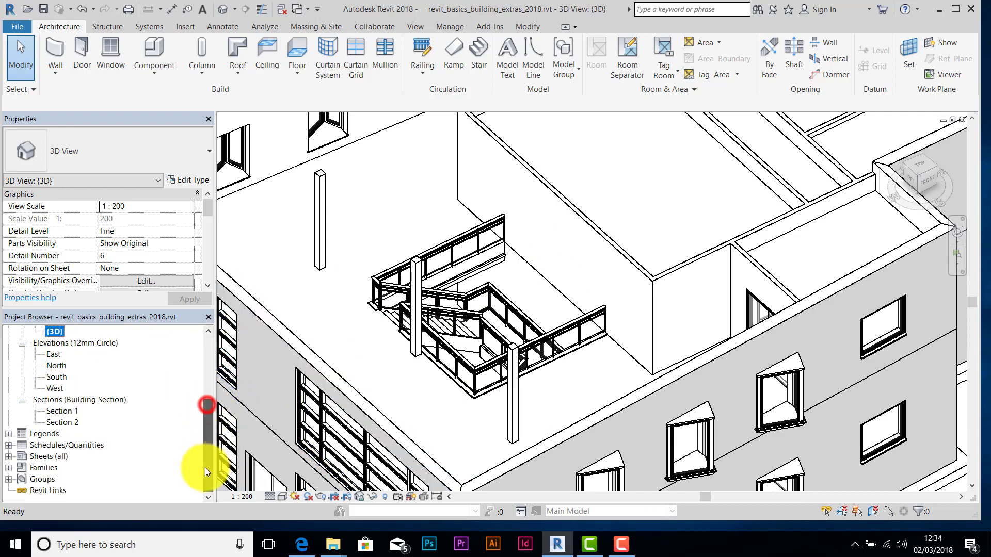
pyautogui.doubleClick(63, 422)
pyautogui.scroll(-4, 474, 354)
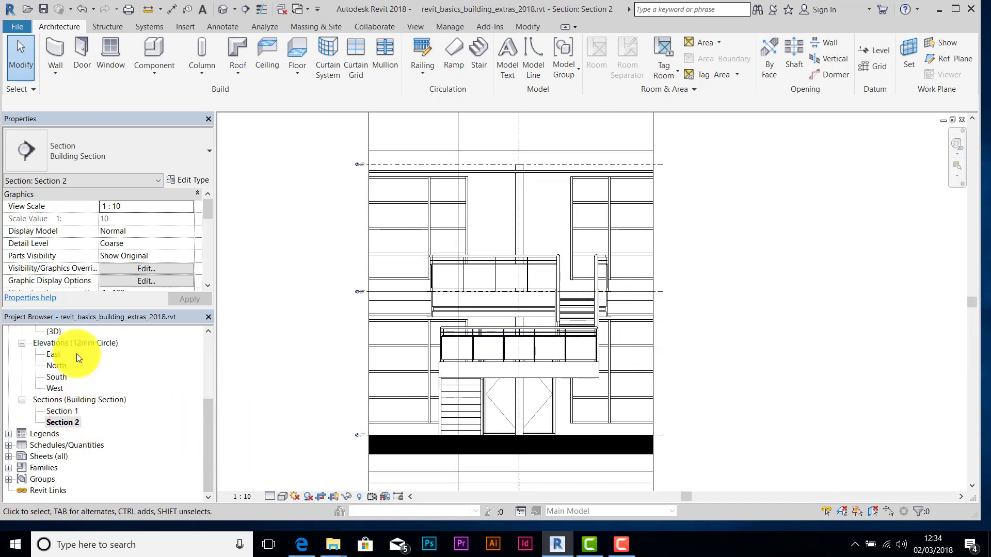
pyautogui.moveTo(205, 441); pyautogui.dragTo(203, 359)
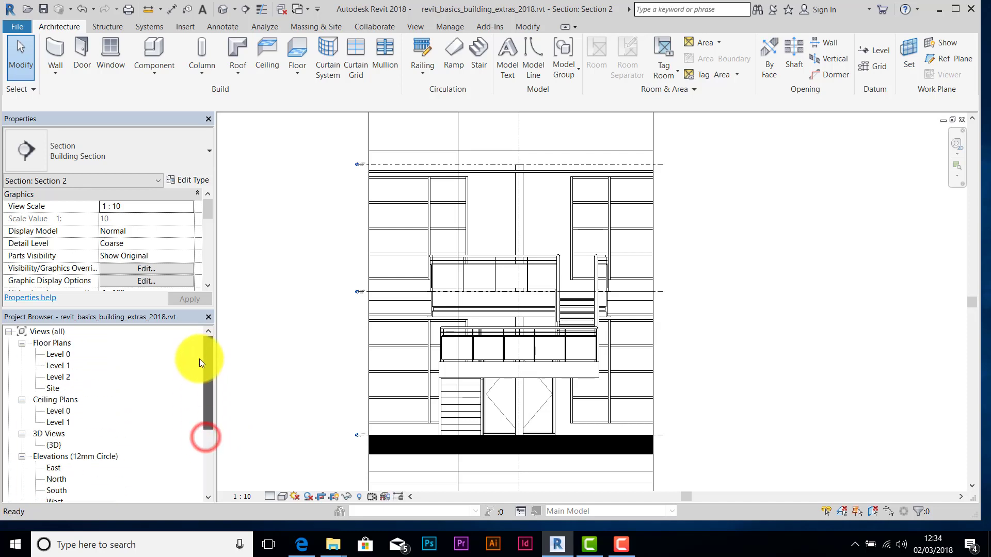
# Open the Level 0 floor plan and centre the whole building in view.
pyautogui.doubleClick(58, 354)
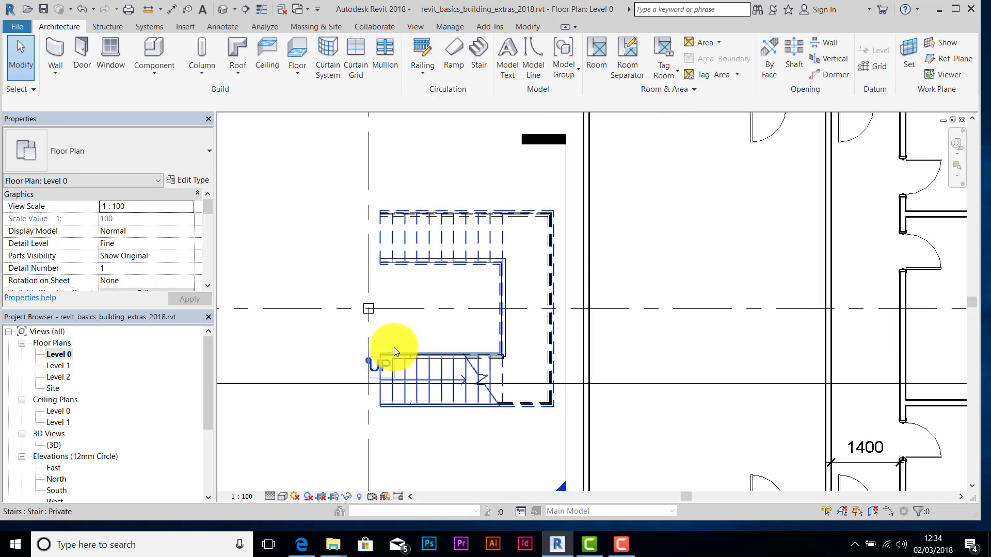
pyautogui.scroll(-5, 394, 348)
pyautogui.moveTo(394, 342); pyautogui.dragTo(466, 298, button='middle')
# Draw a rectangular callout from above the north wall to below the south wall around the stairwell.
pyautogui.click(422, 29)
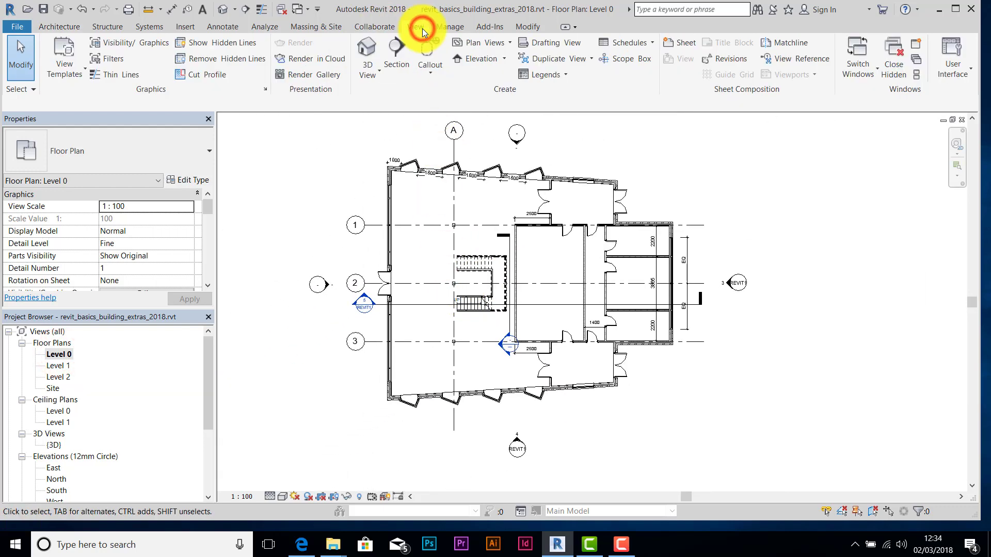
pyautogui.click(428, 59)
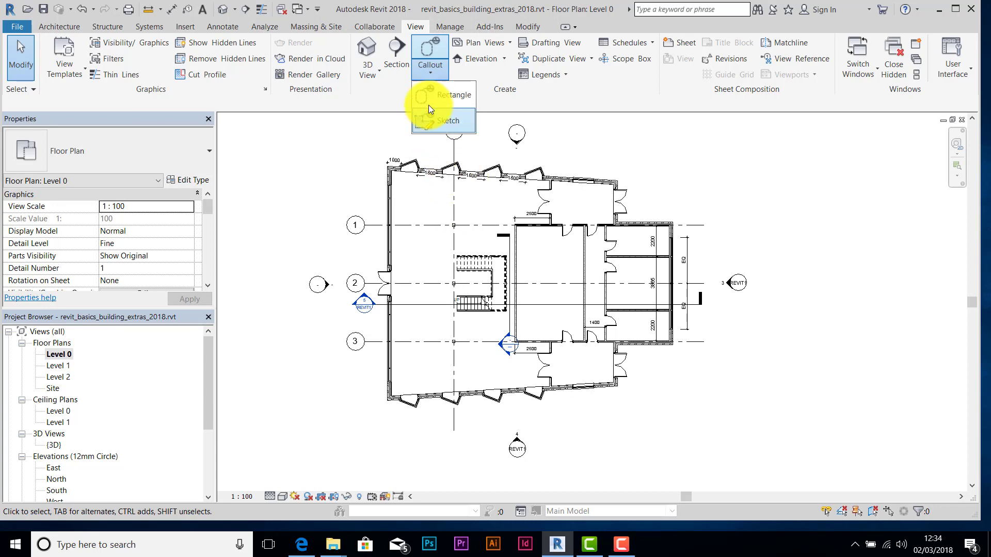
pyautogui.click(451, 95)
pyautogui.moveTo(465, 154); pyautogui.dragTo(411, 152, button='middle')
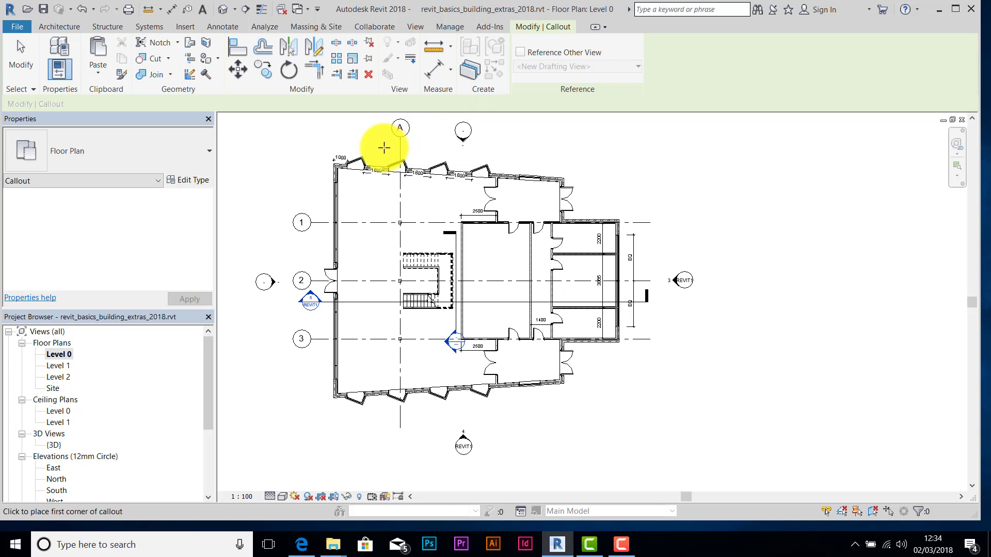
pyautogui.click(384, 148)
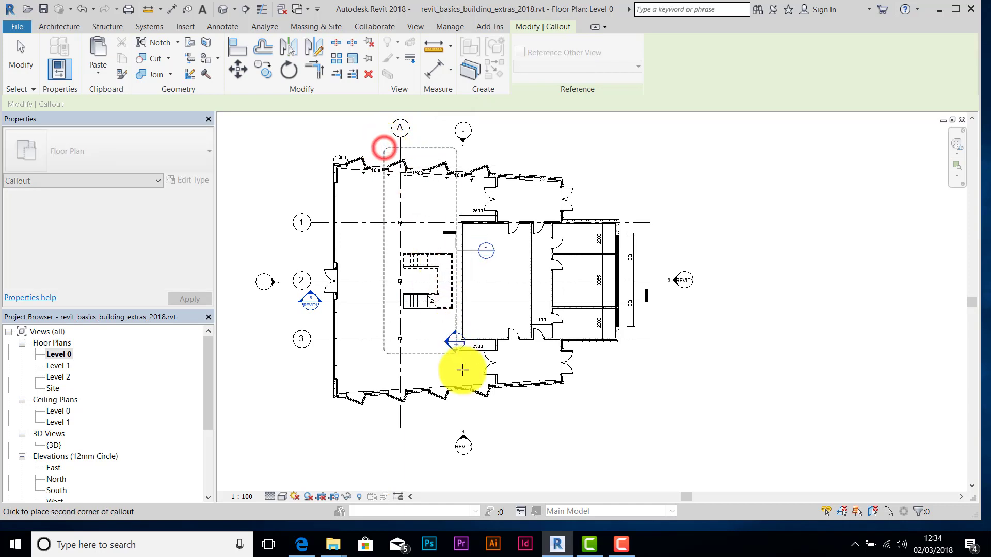
pyautogui.click(472, 410)
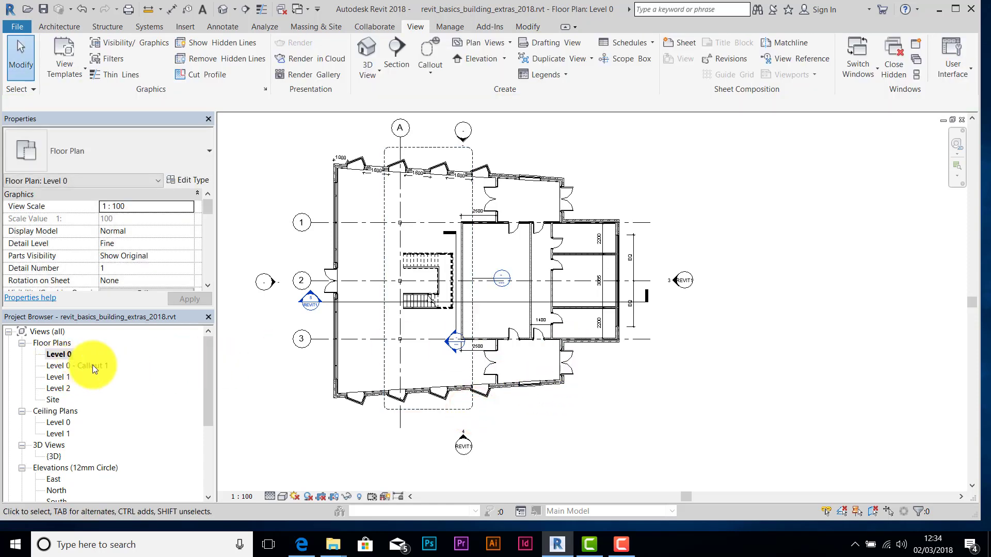
pyautogui.moveTo(208, 380); pyautogui.dragTo(212, 441)
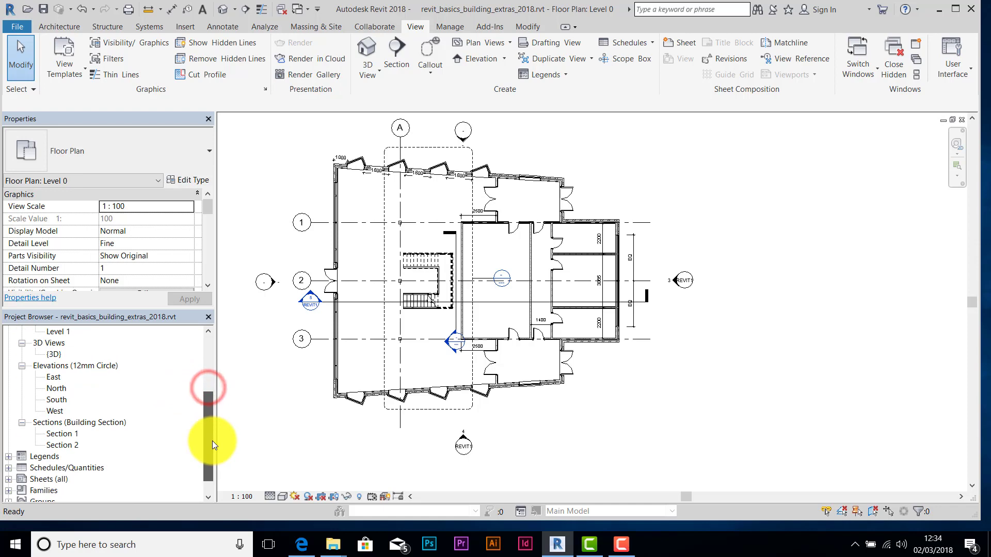
# Open the 3D view and turn on Reveal Hidden Elements.
pyautogui.doubleClick(56, 354)
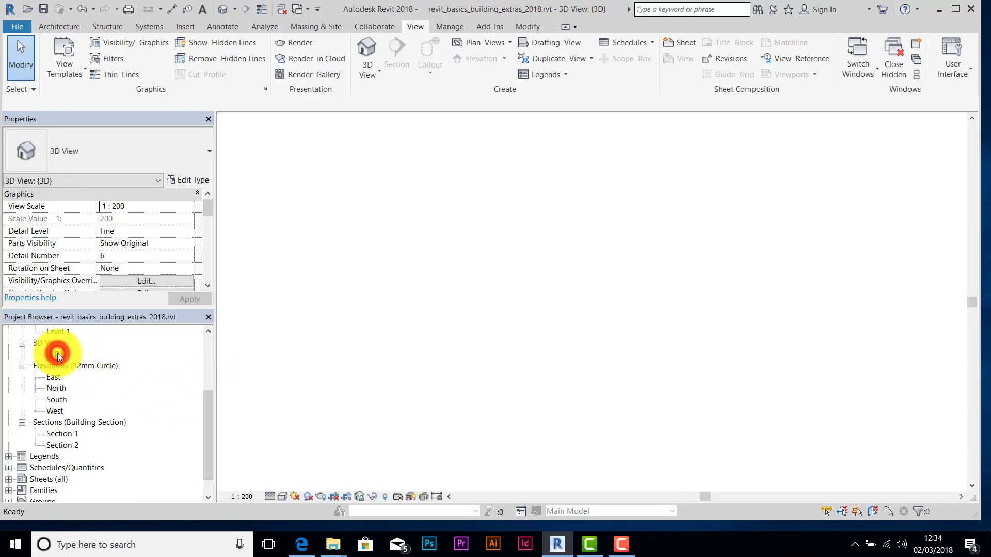
pyautogui.scroll(-5, 681, 261)
pyautogui.keyDown('shift'); pyautogui.moveTo(674, 252); pyautogui.dragTo(539, 324, button='middle'); pyautogui.keyUp('shift')
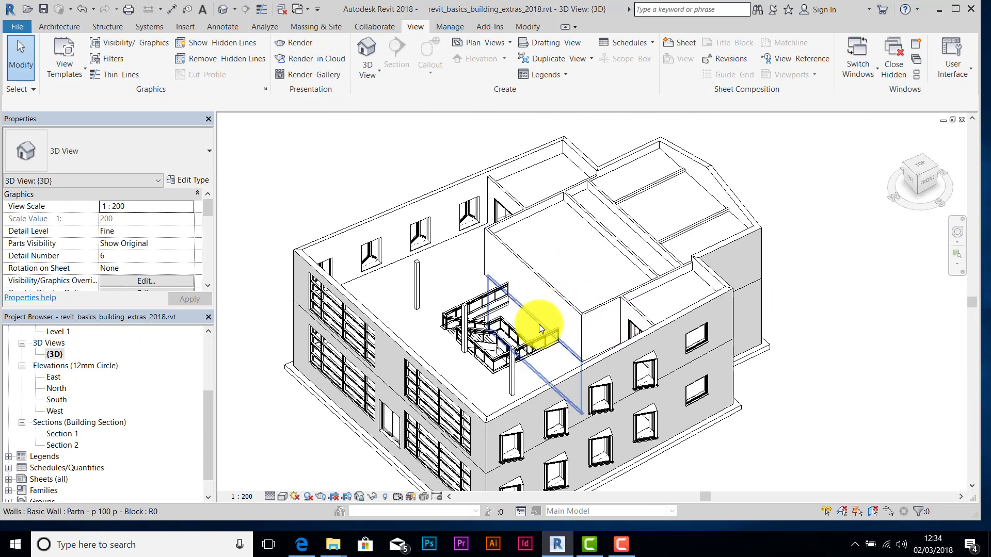
pyautogui.click(385, 496)
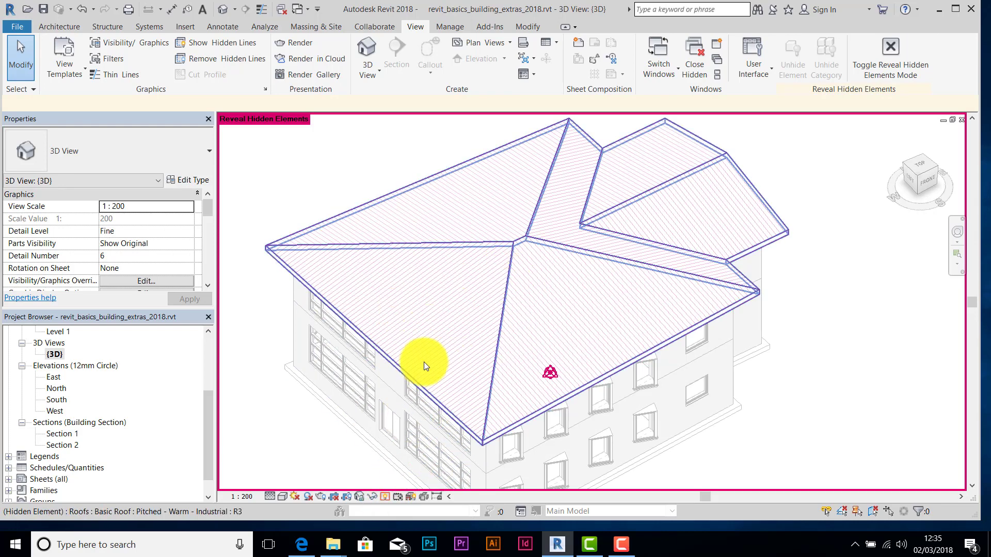
# Unhide the hidden Level 1 ceiling in the 3D view.
pyautogui.keyDown('shift'); pyautogui.moveTo(453, 367); pyautogui.dragTo(637, 216, button='middle'); pyautogui.keyUp('shift')
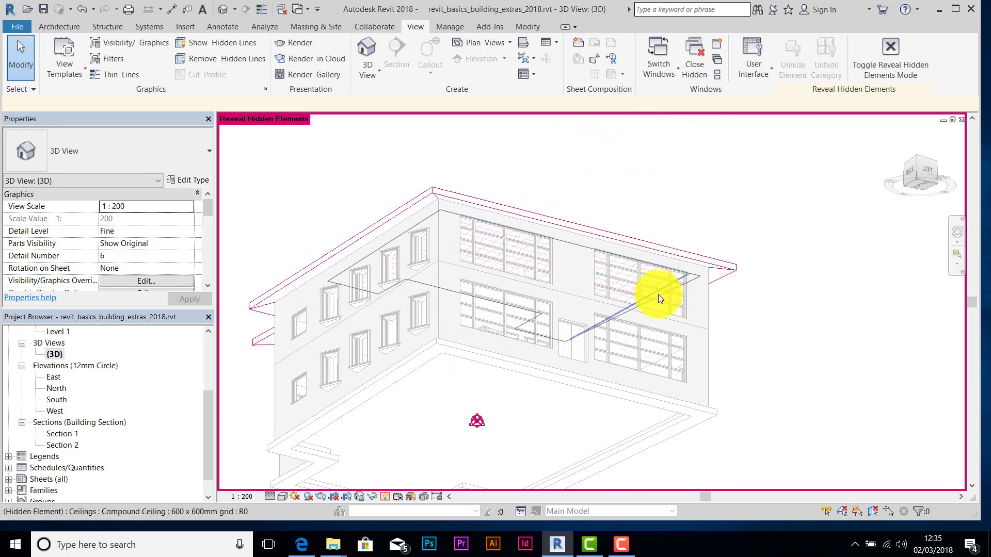
pyautogui.scroll(3, 663, 297)
pyautogui.scroll(5, 663, 293)
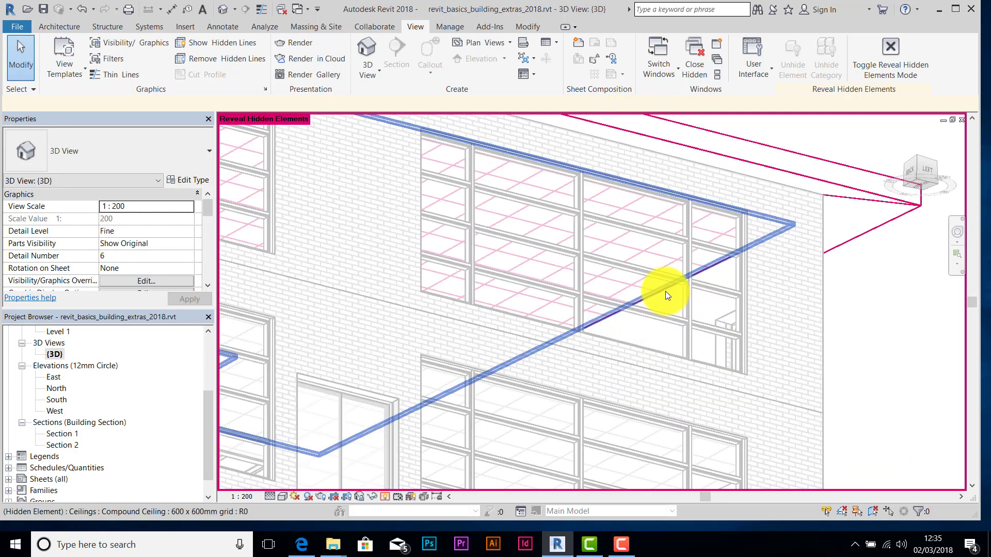
pyautogui.click(665, 292)
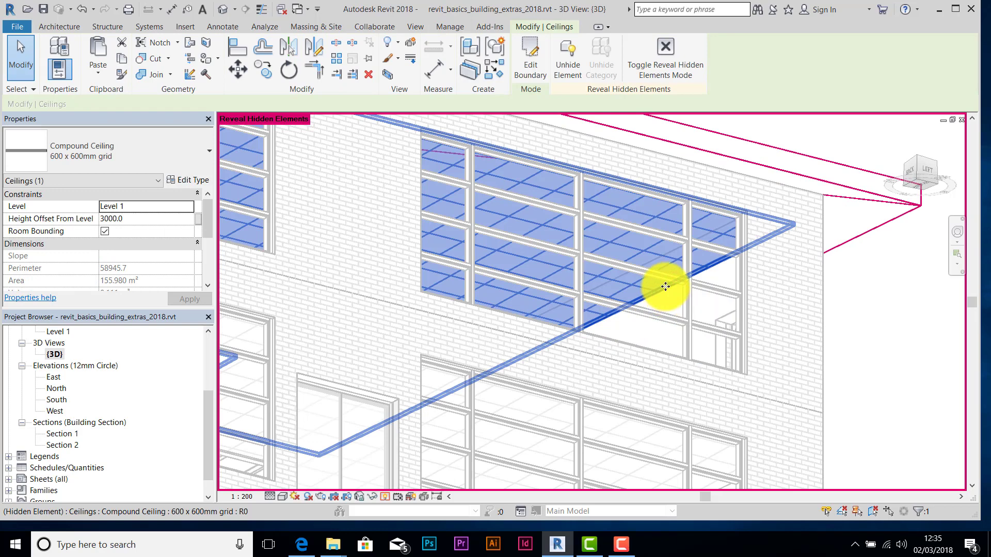
pyautogui.rightClick(666, 290)
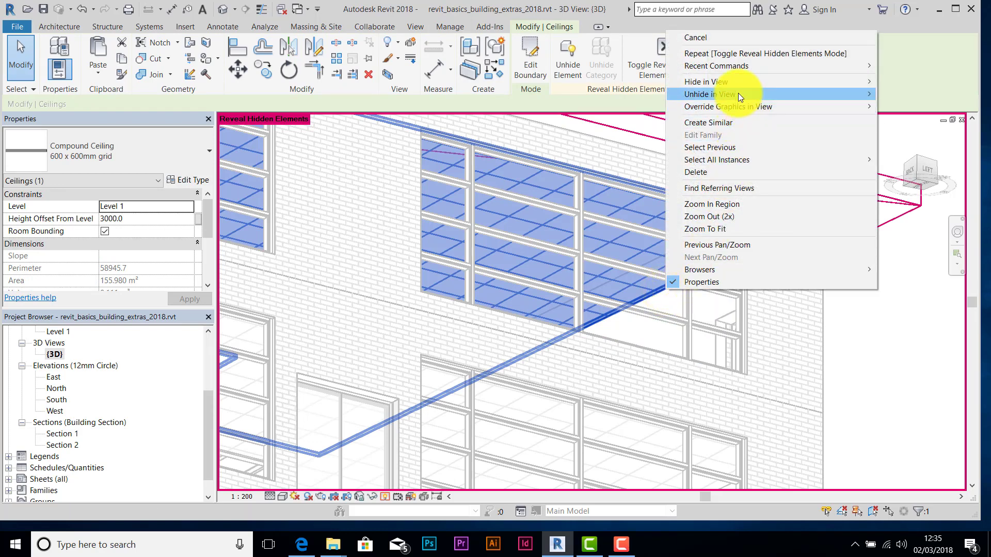
pyautogui.moveTo(738, 93)
pyautogui.click(907, 94)
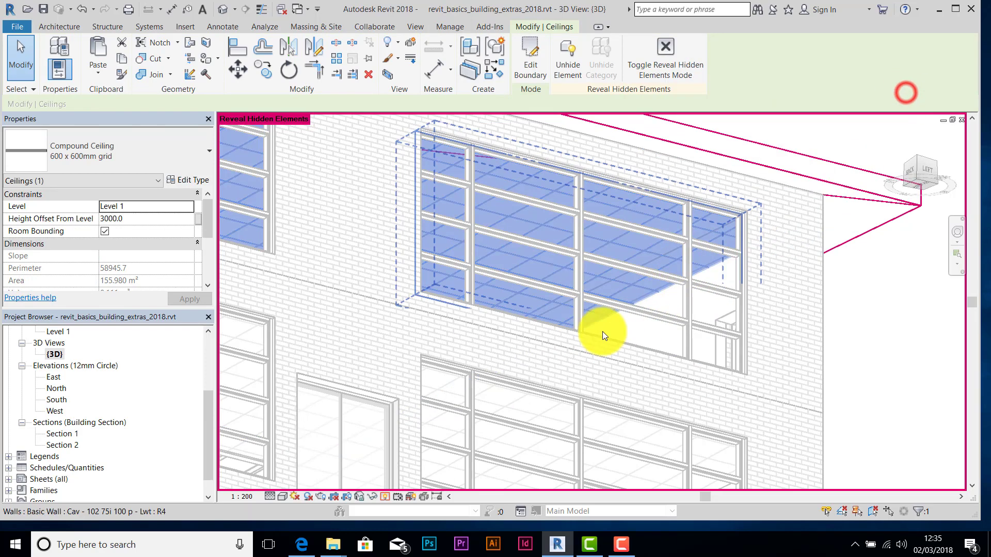
# Unhide the hidden roof, then turn off the Reveal Hidden Elements display.
pyautogui.keyDown('shift'); pyautogui.moveTo(584, 336); pyautogui.dragTo(525, 413, button='middle'); pyautogui.keyUp('shift')
pyautogui.scroll(-6, 524, 402)
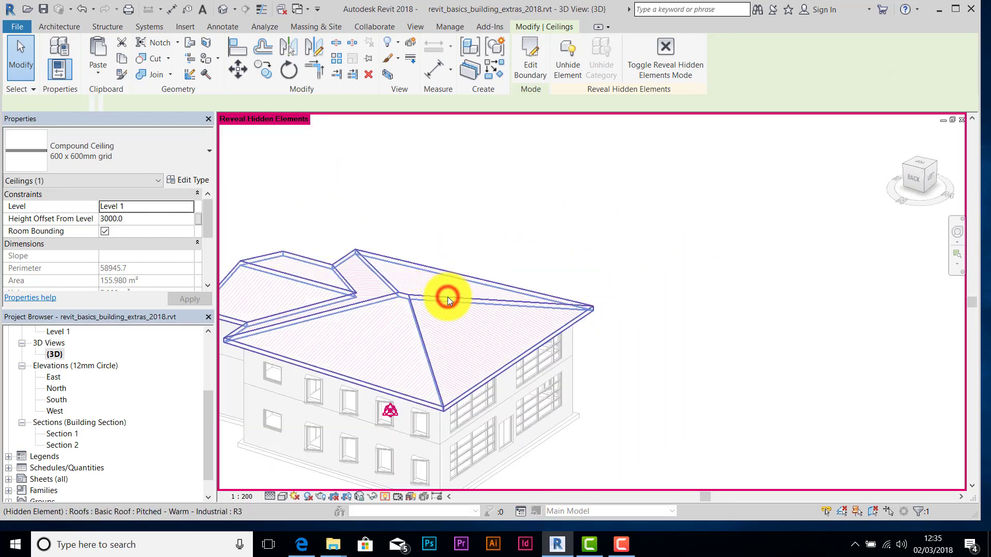
pyautogui.click(448, 296)
pyautogui.rightClick(447, 297)
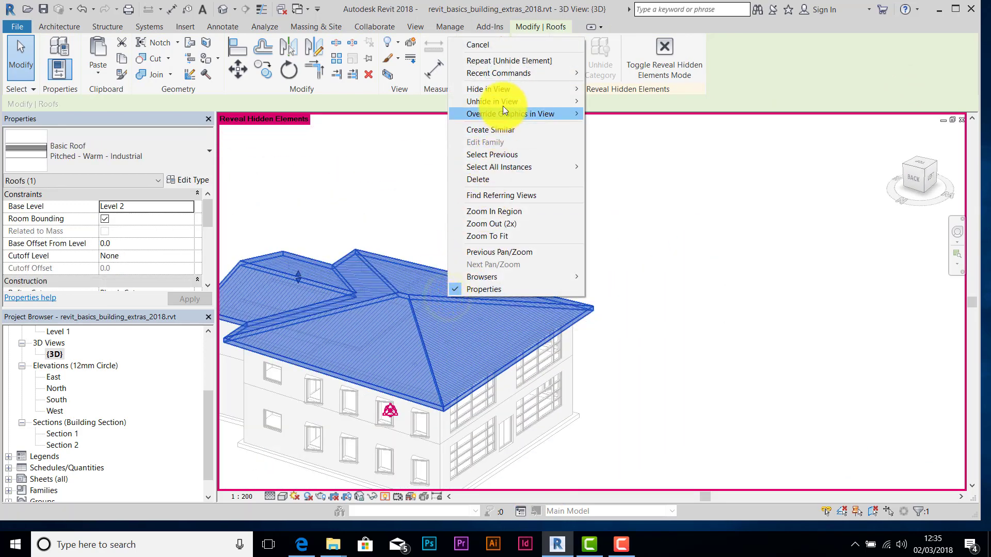
pyautogui.moveTo(504, 108)
pyautogui.click(598, 102)
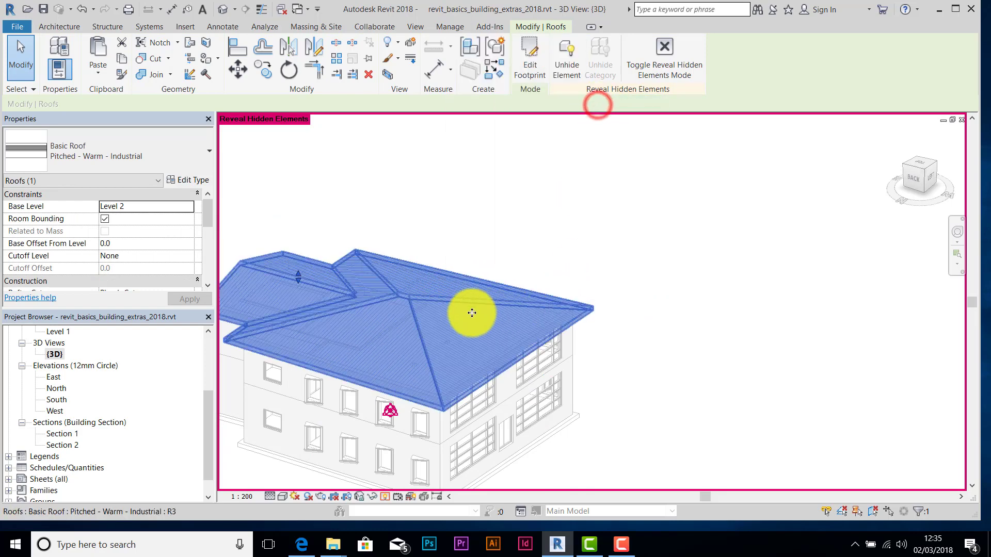
pyautogui.keyDown('shift'); pyautogui.moveTo(471, 310); pyautogui.dragTo(601, 287, button='middle'); pyautogui.keyUp('shift')
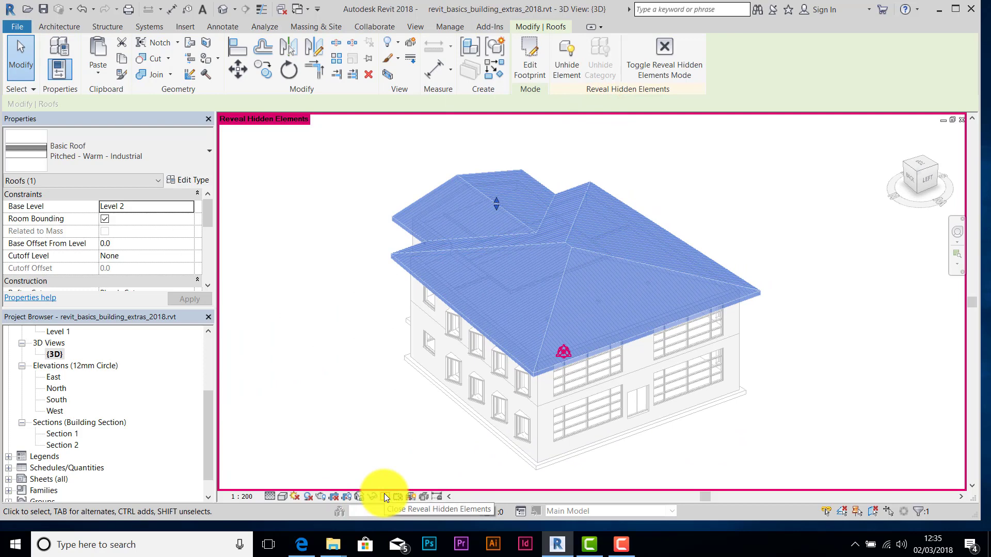
pyautogui.click(384, 494)
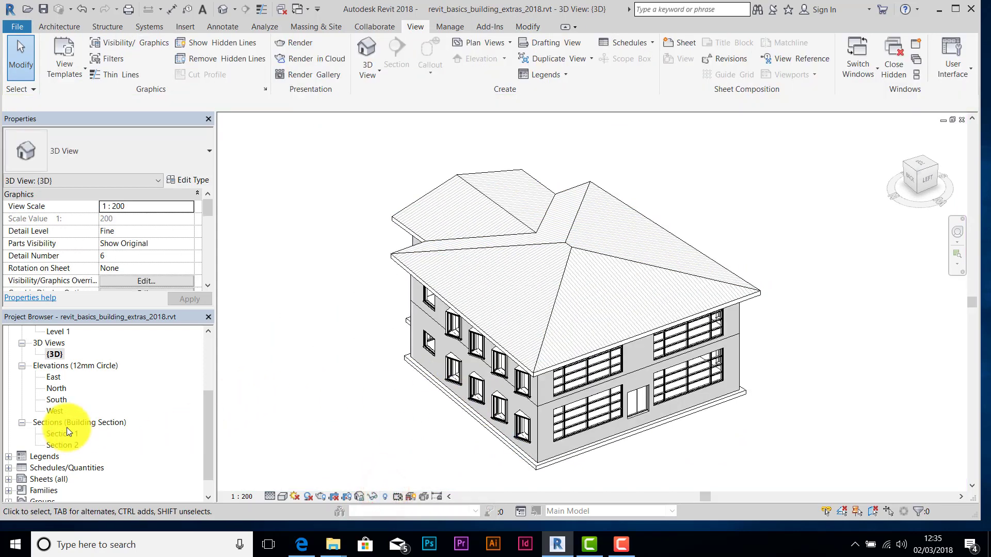
# Duplicate the {3D} view and rename the new copy '3D Staircase'.
pyautogui.rightClick(54, 355)
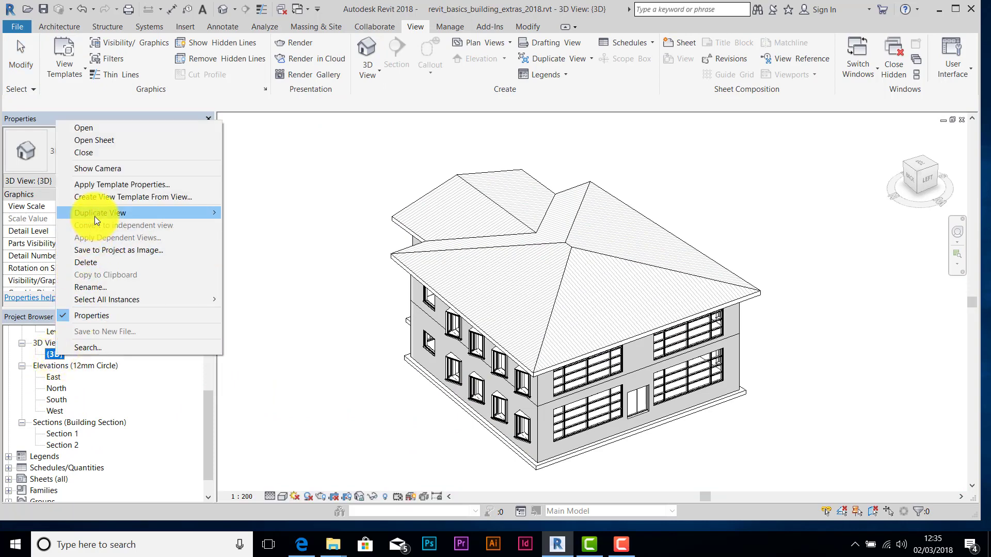
pyautogui.moveTo(103, 213)
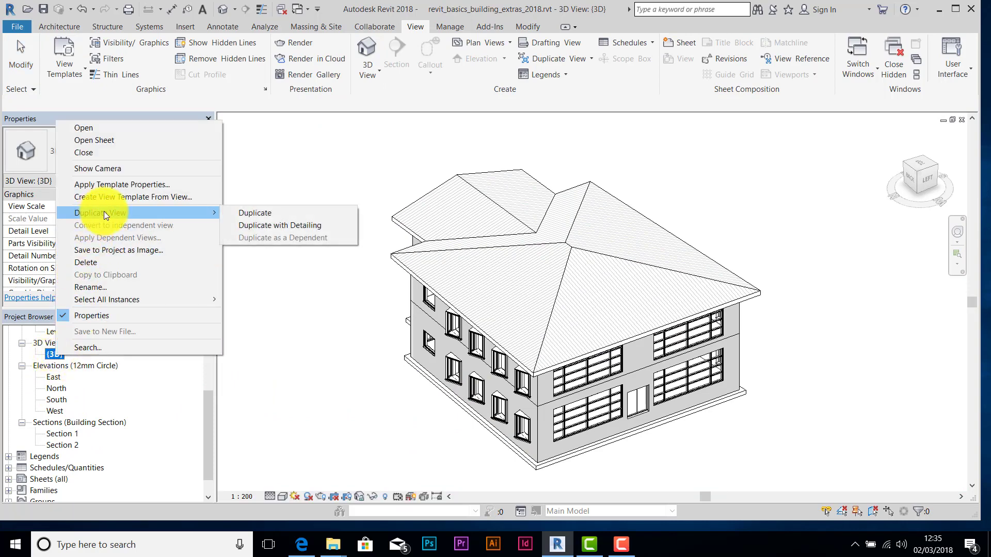
pyautogui.click(257, 215)
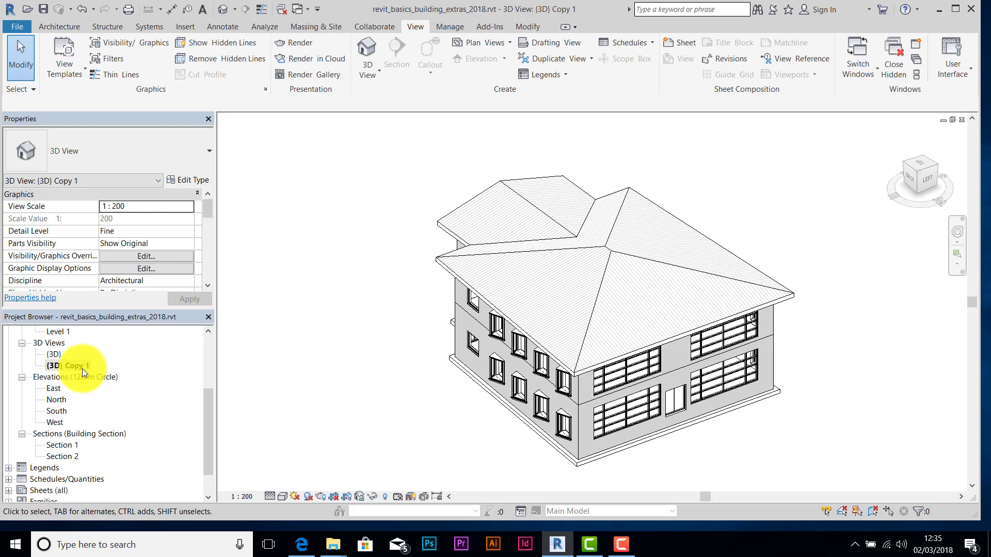
pyautogui.rightClick(82, 368)
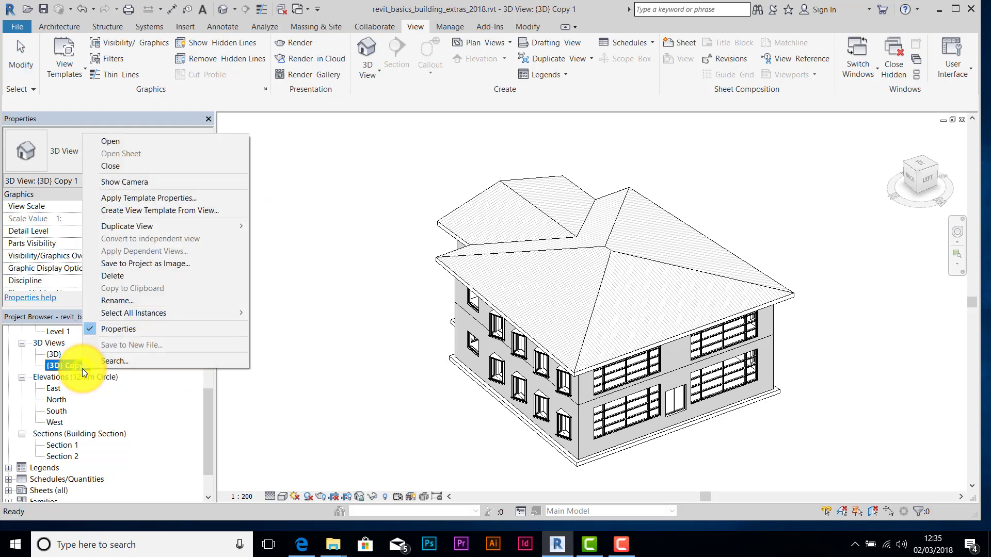
pyautogui.click(129, 301)
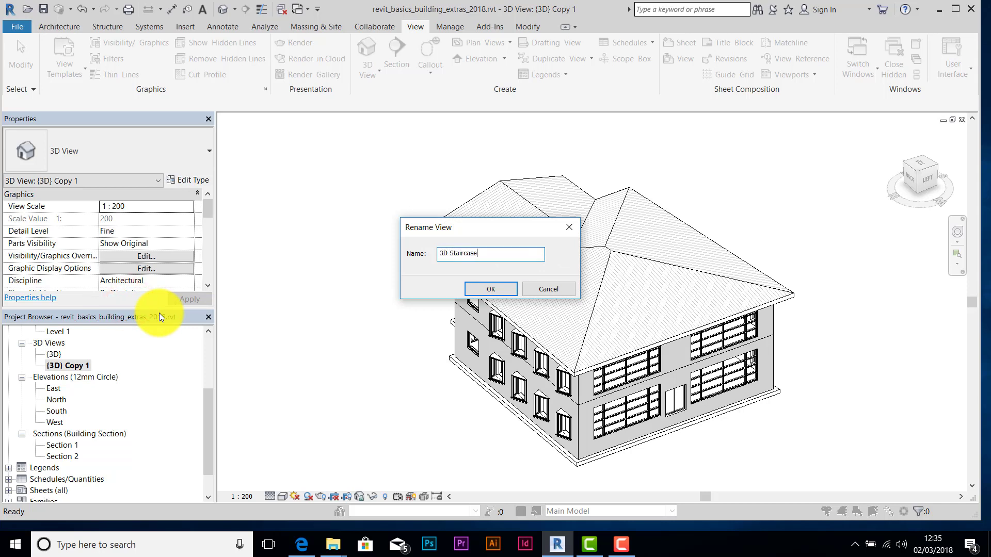
pyautogui.click(486, 289)
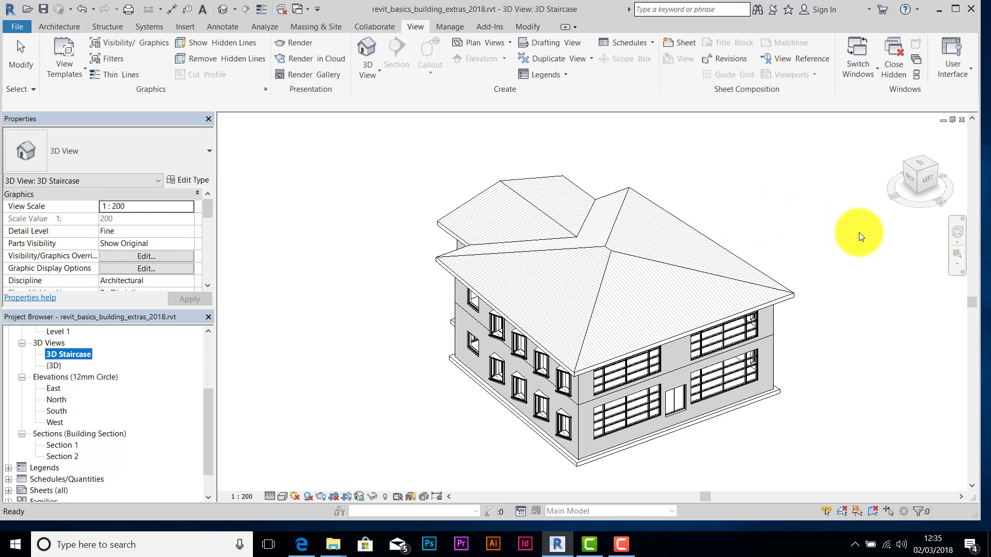
# Orient the 3D view to Floor Plan: Level 0 - Callout 1 and orbit to an oblique stairwell angle.
pyautogui.rightClick(917, 172)
pyautogui.moveTo(868, 293)
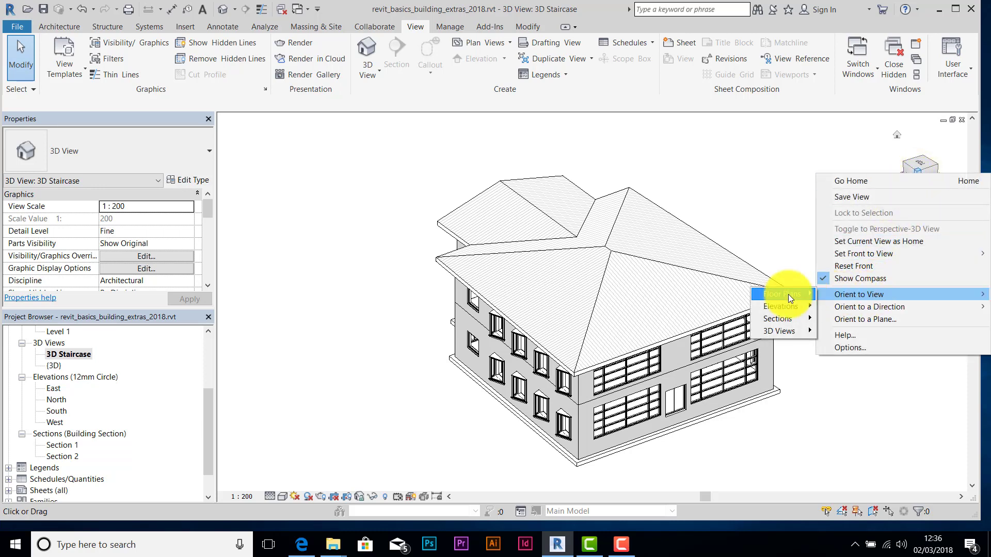
pyautogui.moveTo(789, 298)
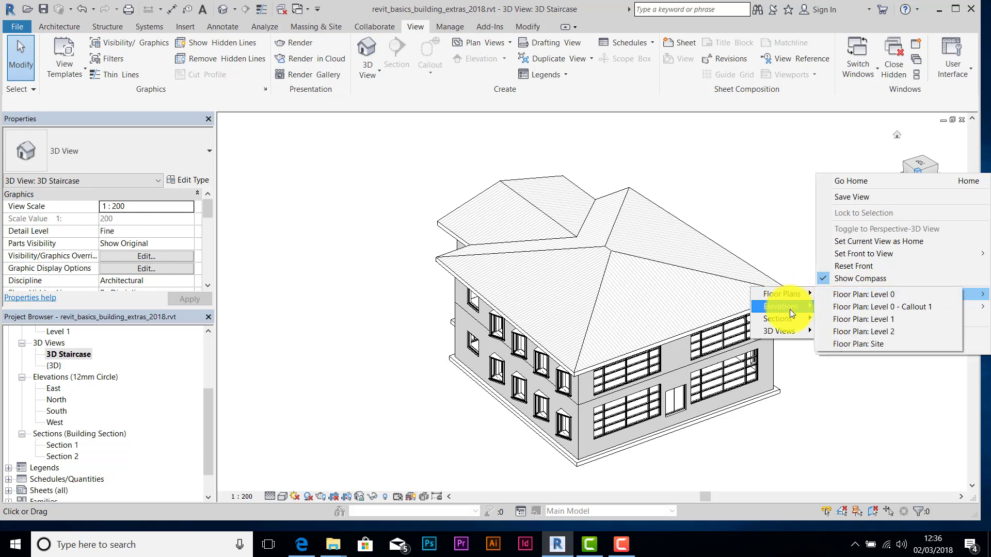
pyautogui.click(880, 307)
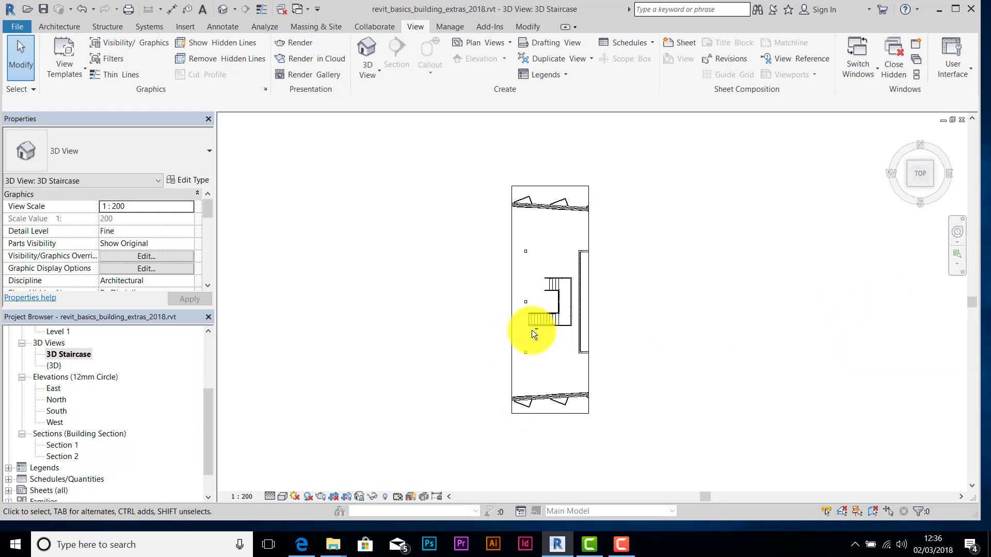
pyautogui.keyDown('shift'); pyautogui.moveTo(531, 330); pyautogui.dragTo(637, 138, button='middle'); pyautogui.keyUp('shift')
pyautogui.scroll(2, 522, 312)
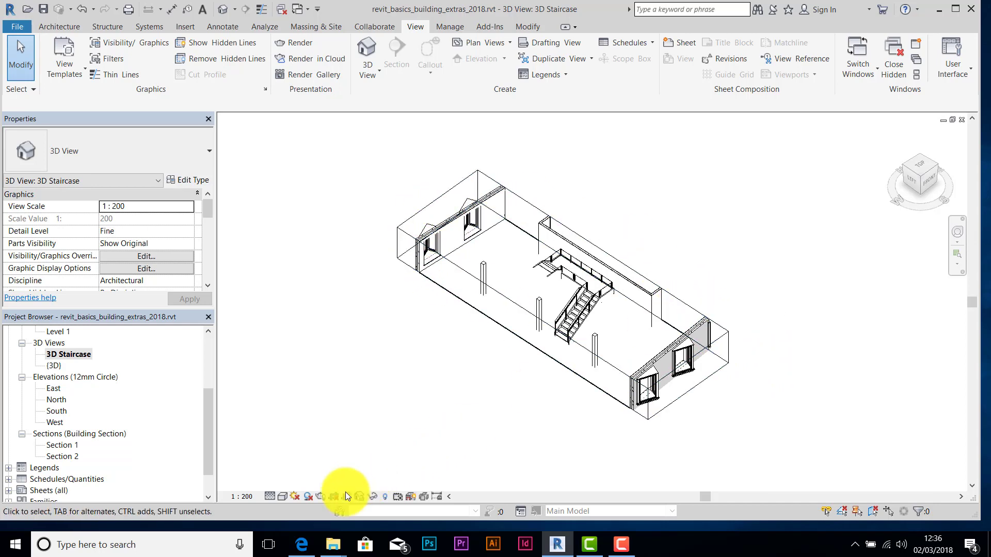
# Raise the section box's top and pull both ends inward to tightly frame the stairwell.
pyautogui.click(674, 298)
pyautogui.scroll(2, 674, 299)
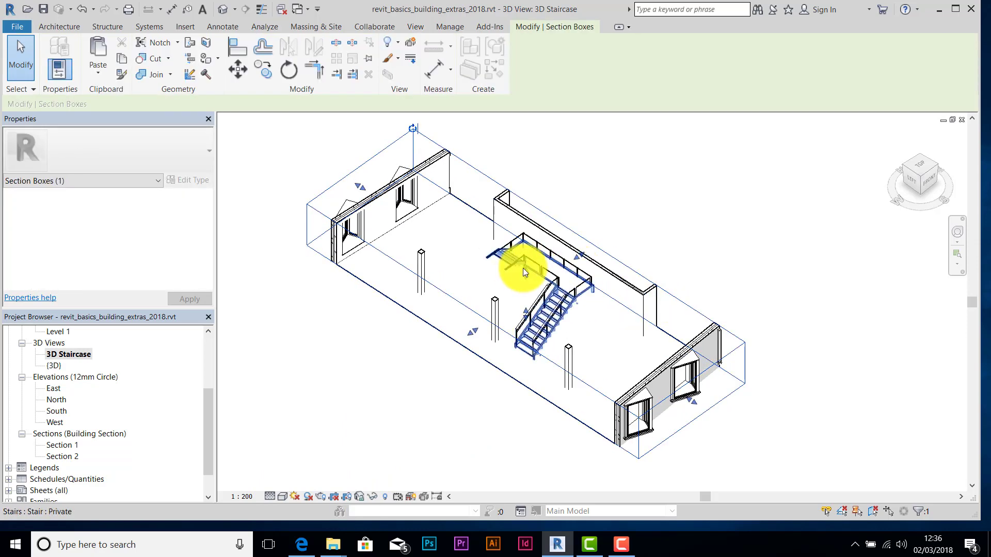
pyautogui.moveTo(539, 277); pyautogui.dragTo(574, 334, button='middle')
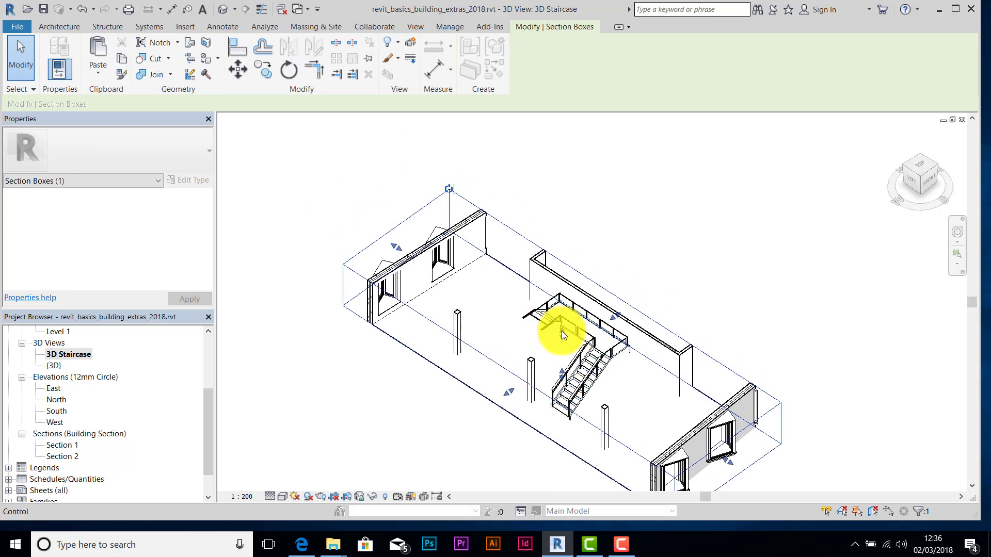
pyautogui.moveTo(561, 331); pyautogui.dragTo(563, 261)
pyautogui.moveTo(718, 405); pyautogui.dragTo(691, 372, button='middle')
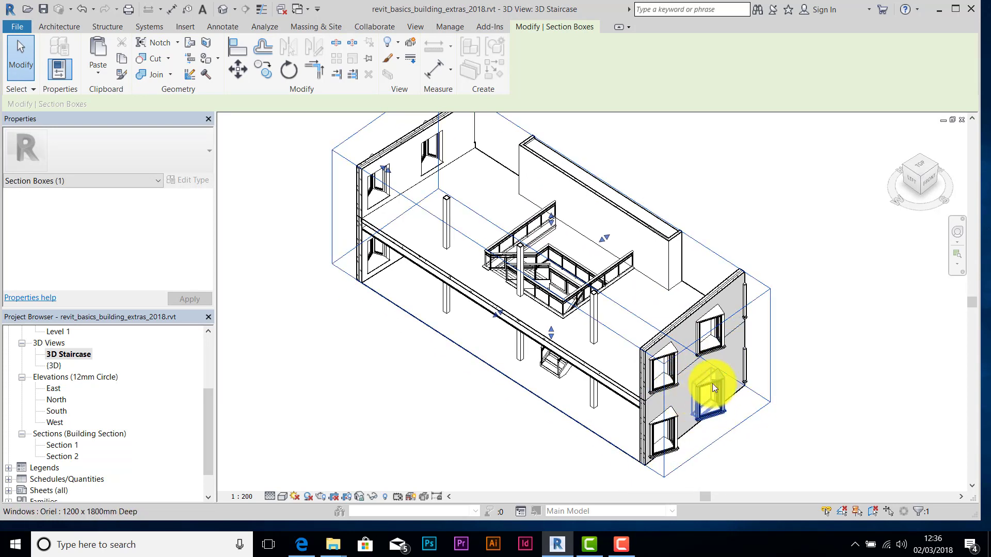
pyautogui.moveTo(719, 383); pyautogui.dragTo(570, 320)
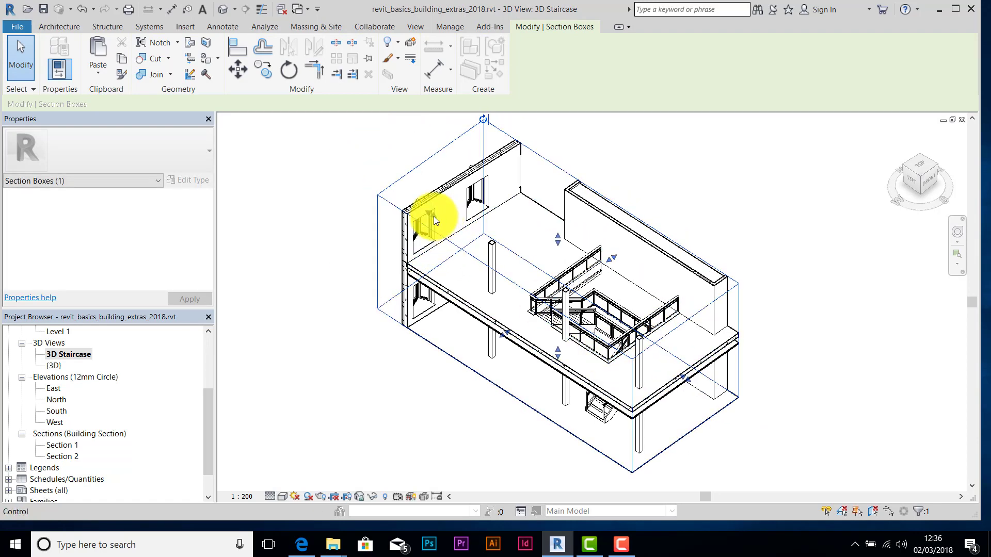
pyautogui.moveTo(434, 215); pyautogui.dragTo(518, 257)
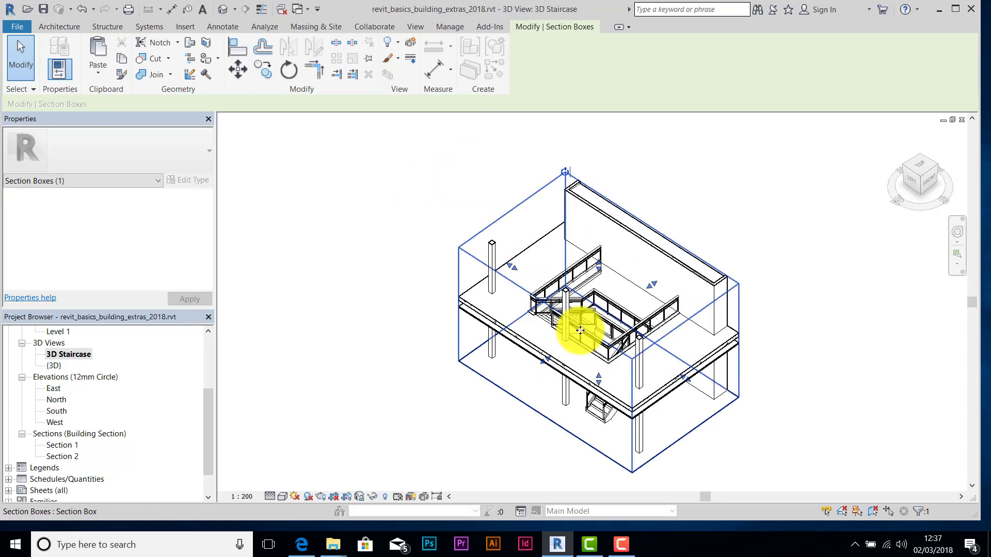
pyautogui.keyDown('shift'); pyautogui.moveTo(593, 281); pyautogui.dragTo(531, 335, button='middle'); pyautogui.keyUp('shift')
# Hide the section box in the view, then orbit and pan to inspect the stairs and railings.
pyautogui.click(349, 266)
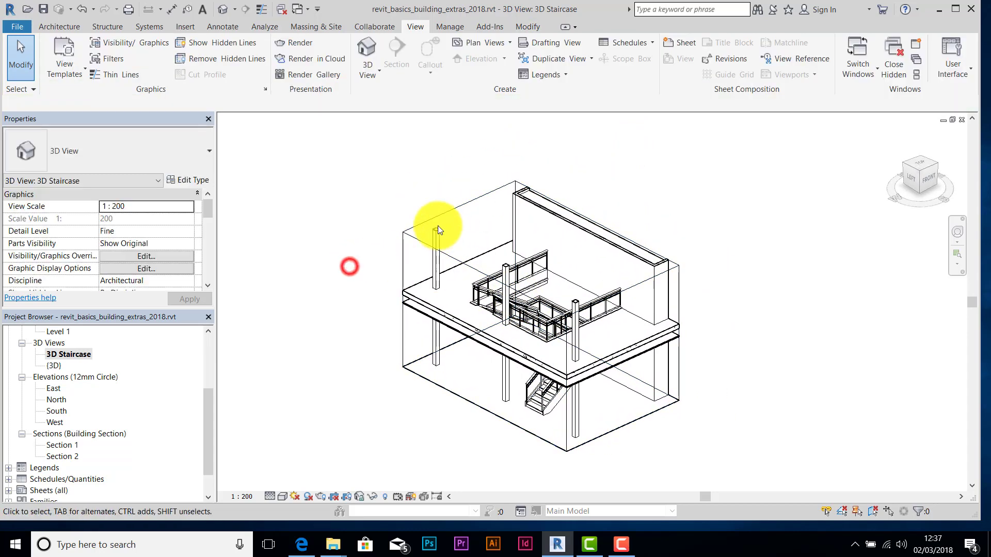
pyautogui.rightClick(462, 205)
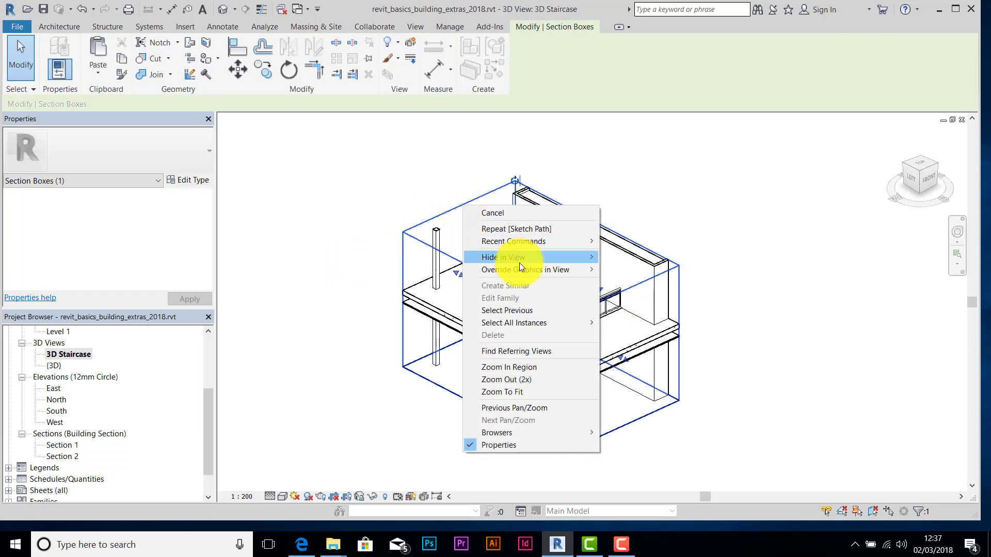
pyautogui.moveTo(519, 260)
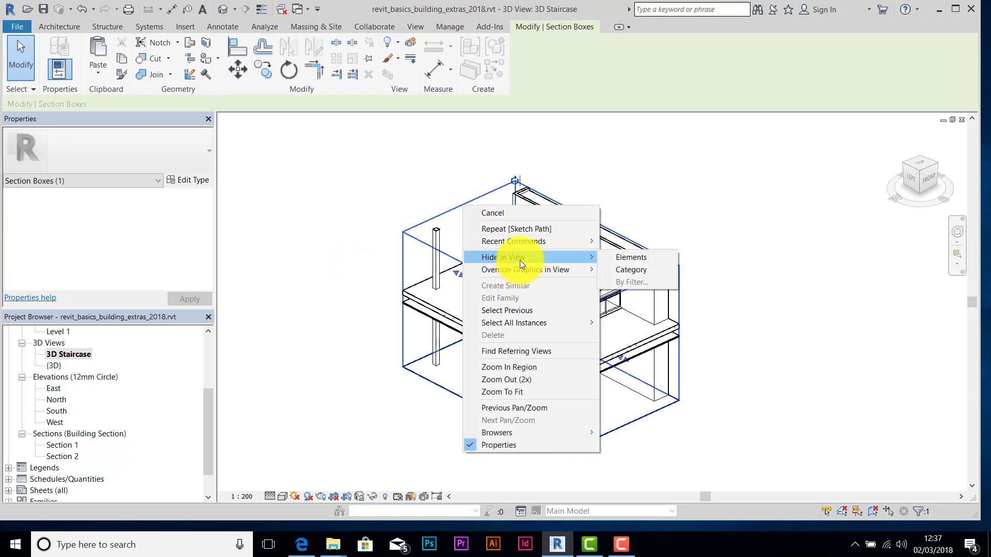
pyautogui.click(631, 259)
pyautogui.keyDown('shift'); pyautogui.moveTo(565, 325); pyautogui.dragTo(496, 289, button='middle'); pyautogui.keyUp('shift')
pyautogui.scroll(2, 499, 318)
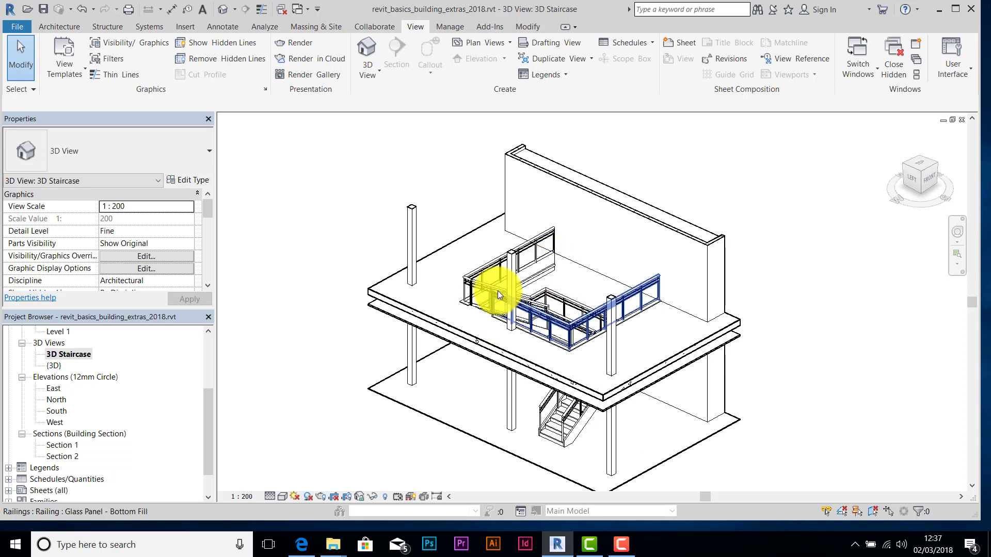
pyautogui.moveTo(607, 287); pyautogui.dragTo(651, 270, button='middle')
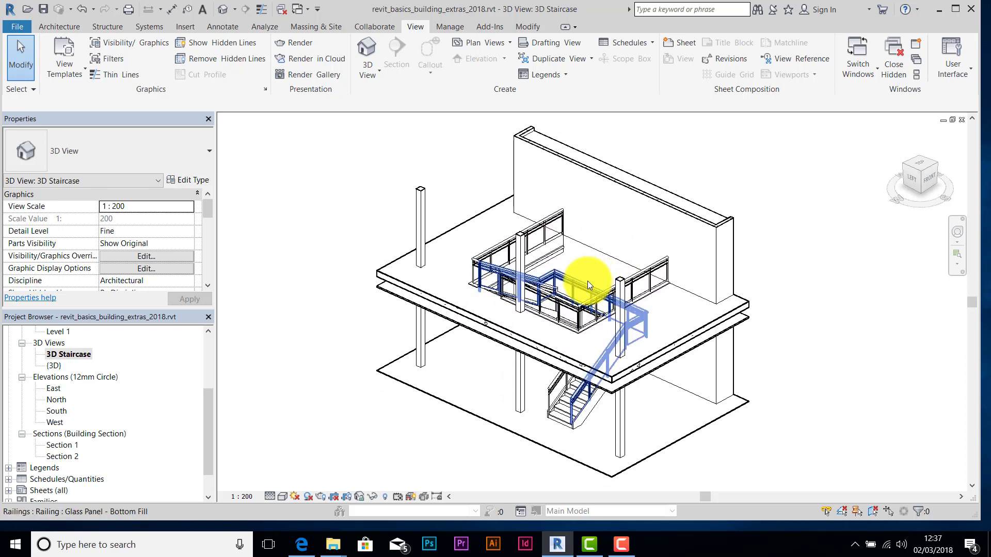